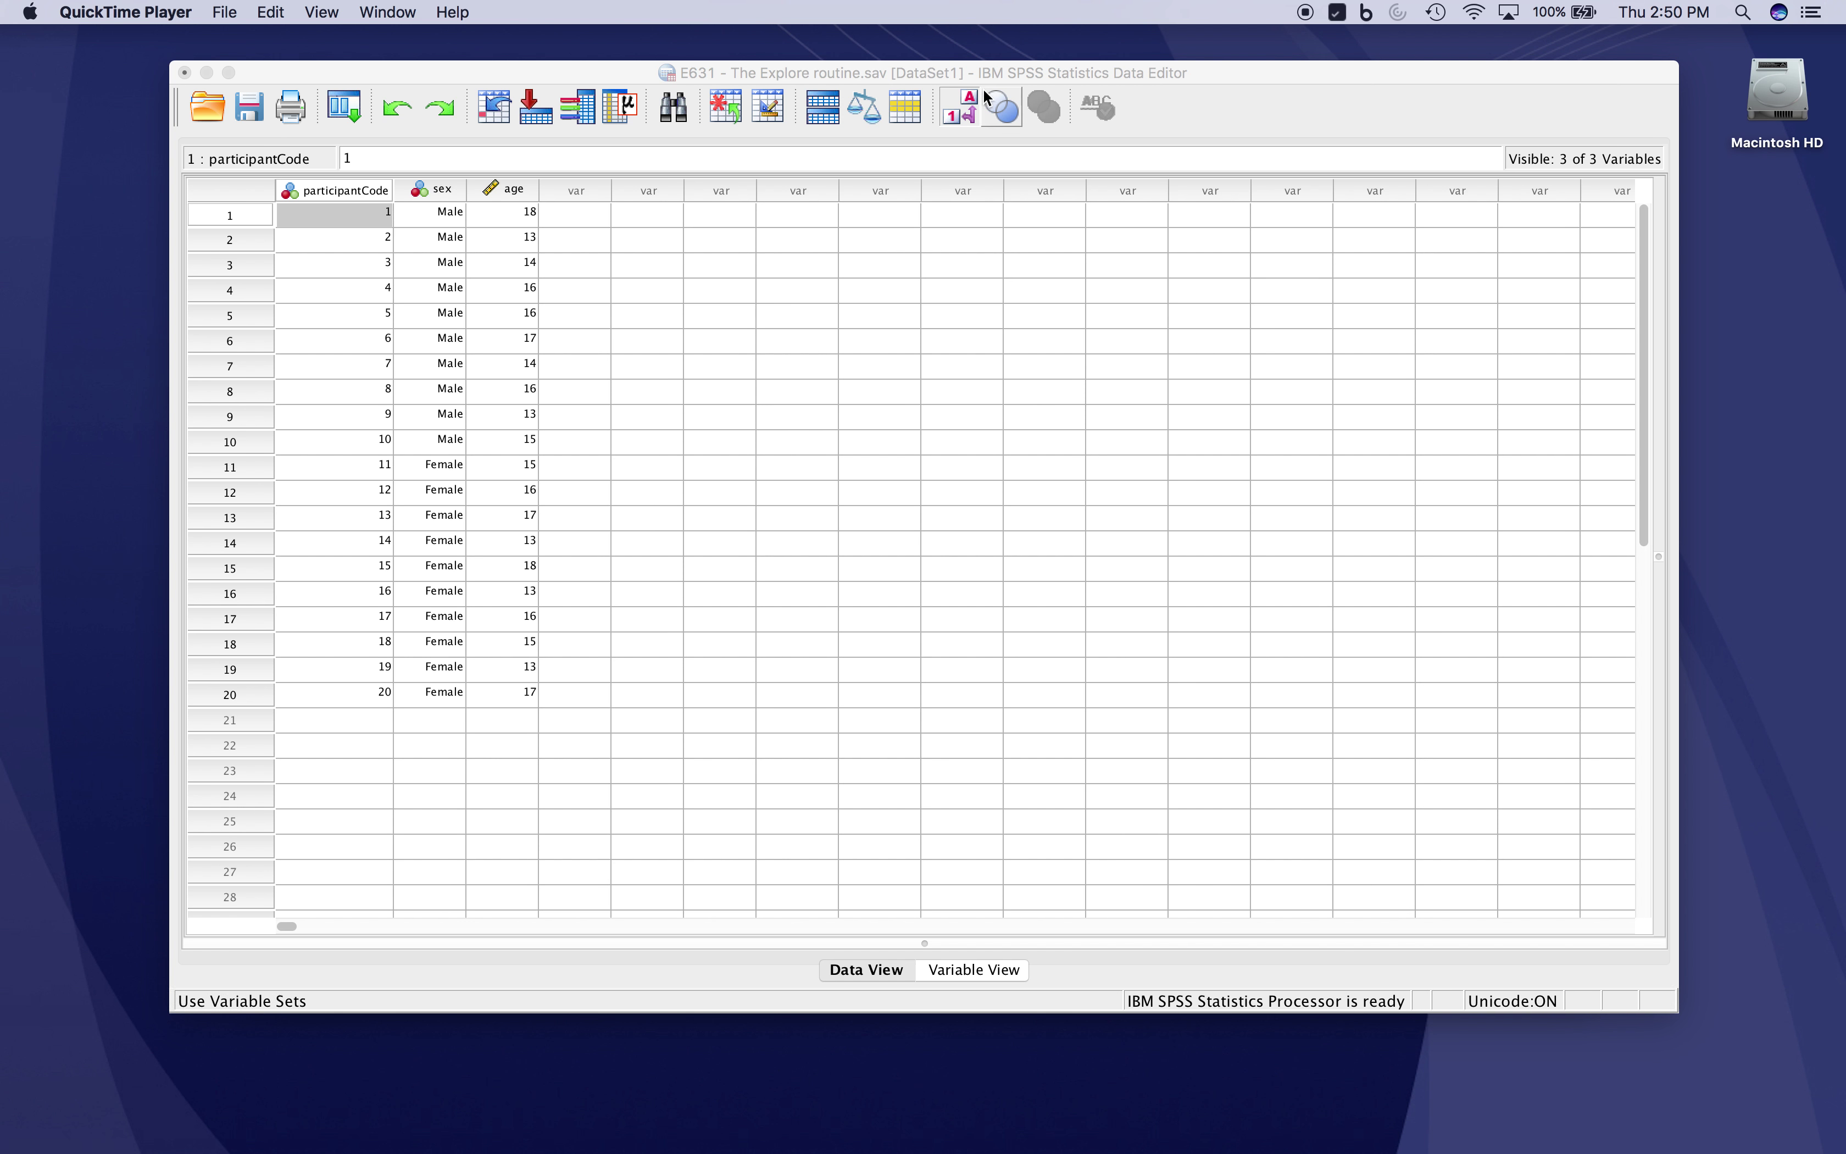
Briefly show sex as numeric codes, restore the Male/Female labels, and launch Explore.
left_click(955, 102)
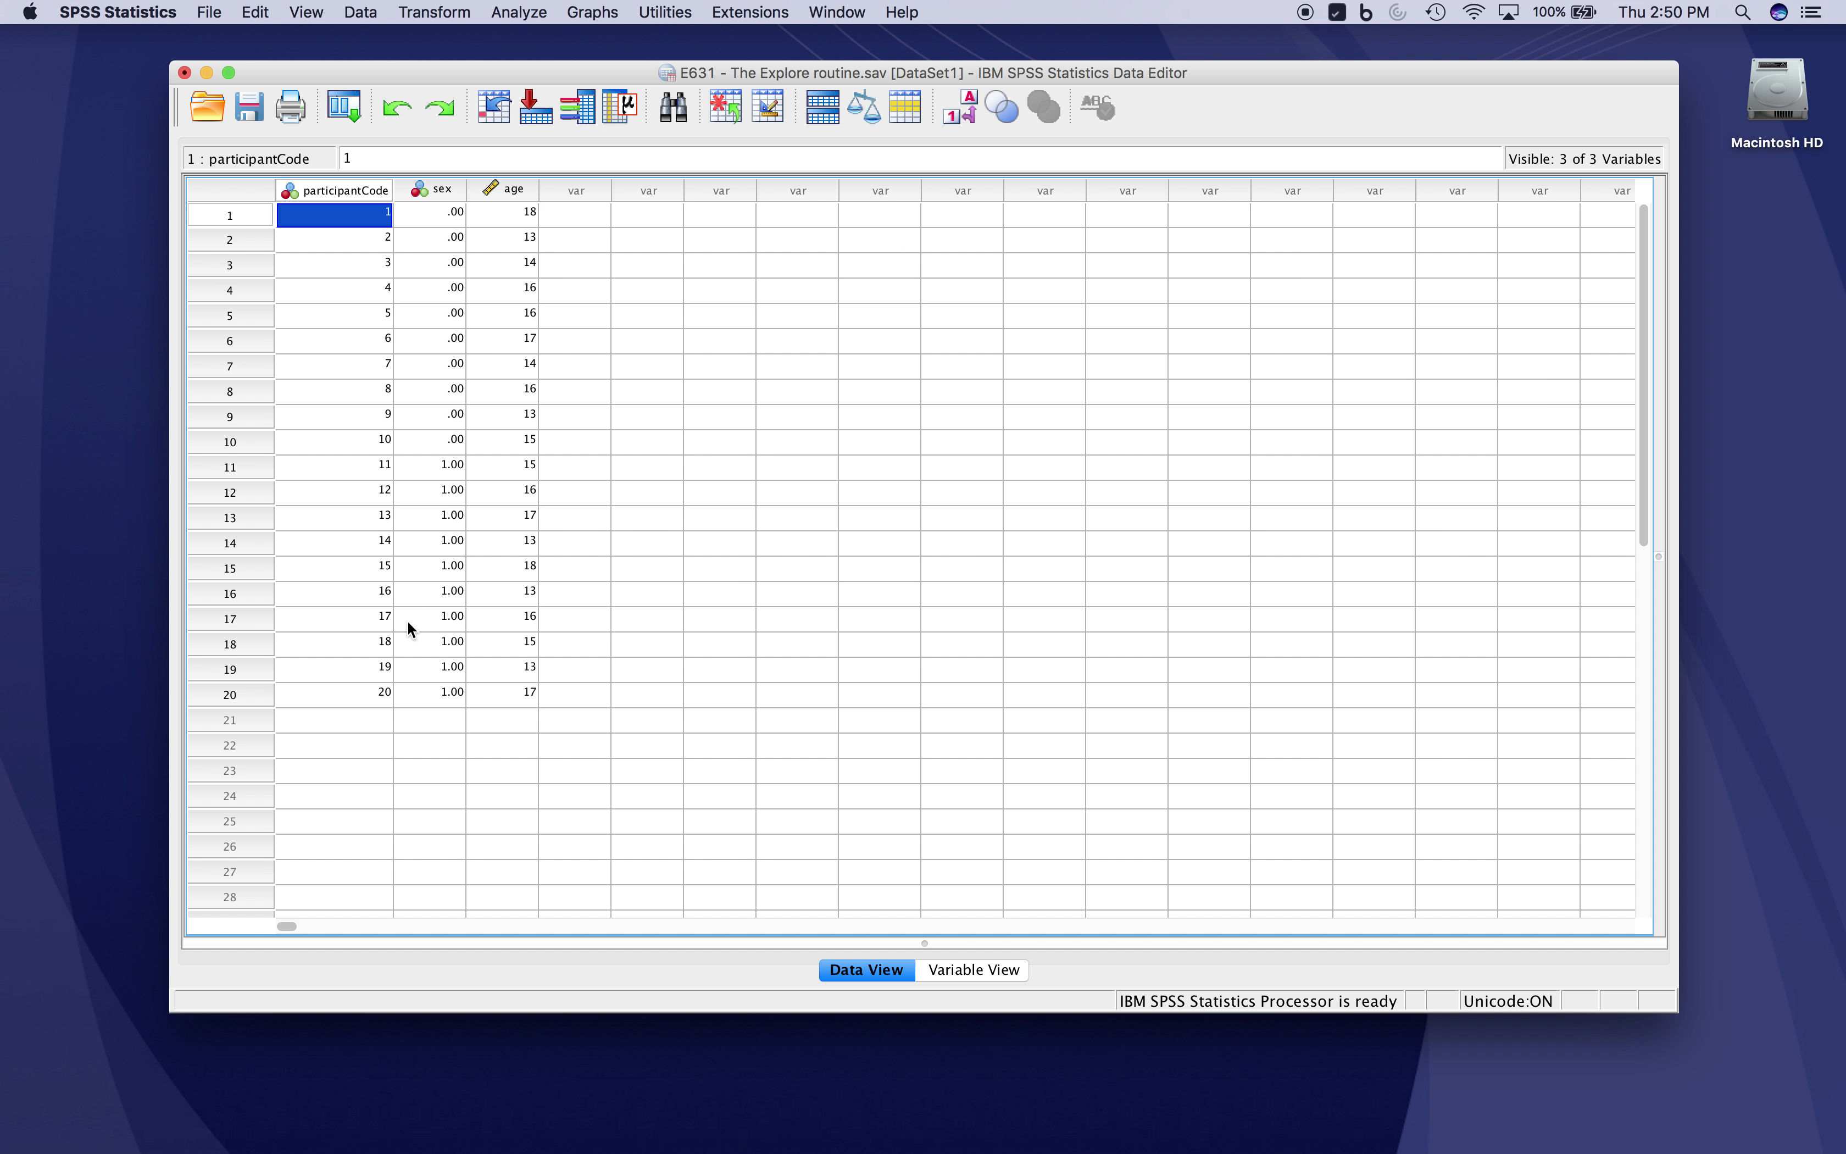
left_click(964, 118)
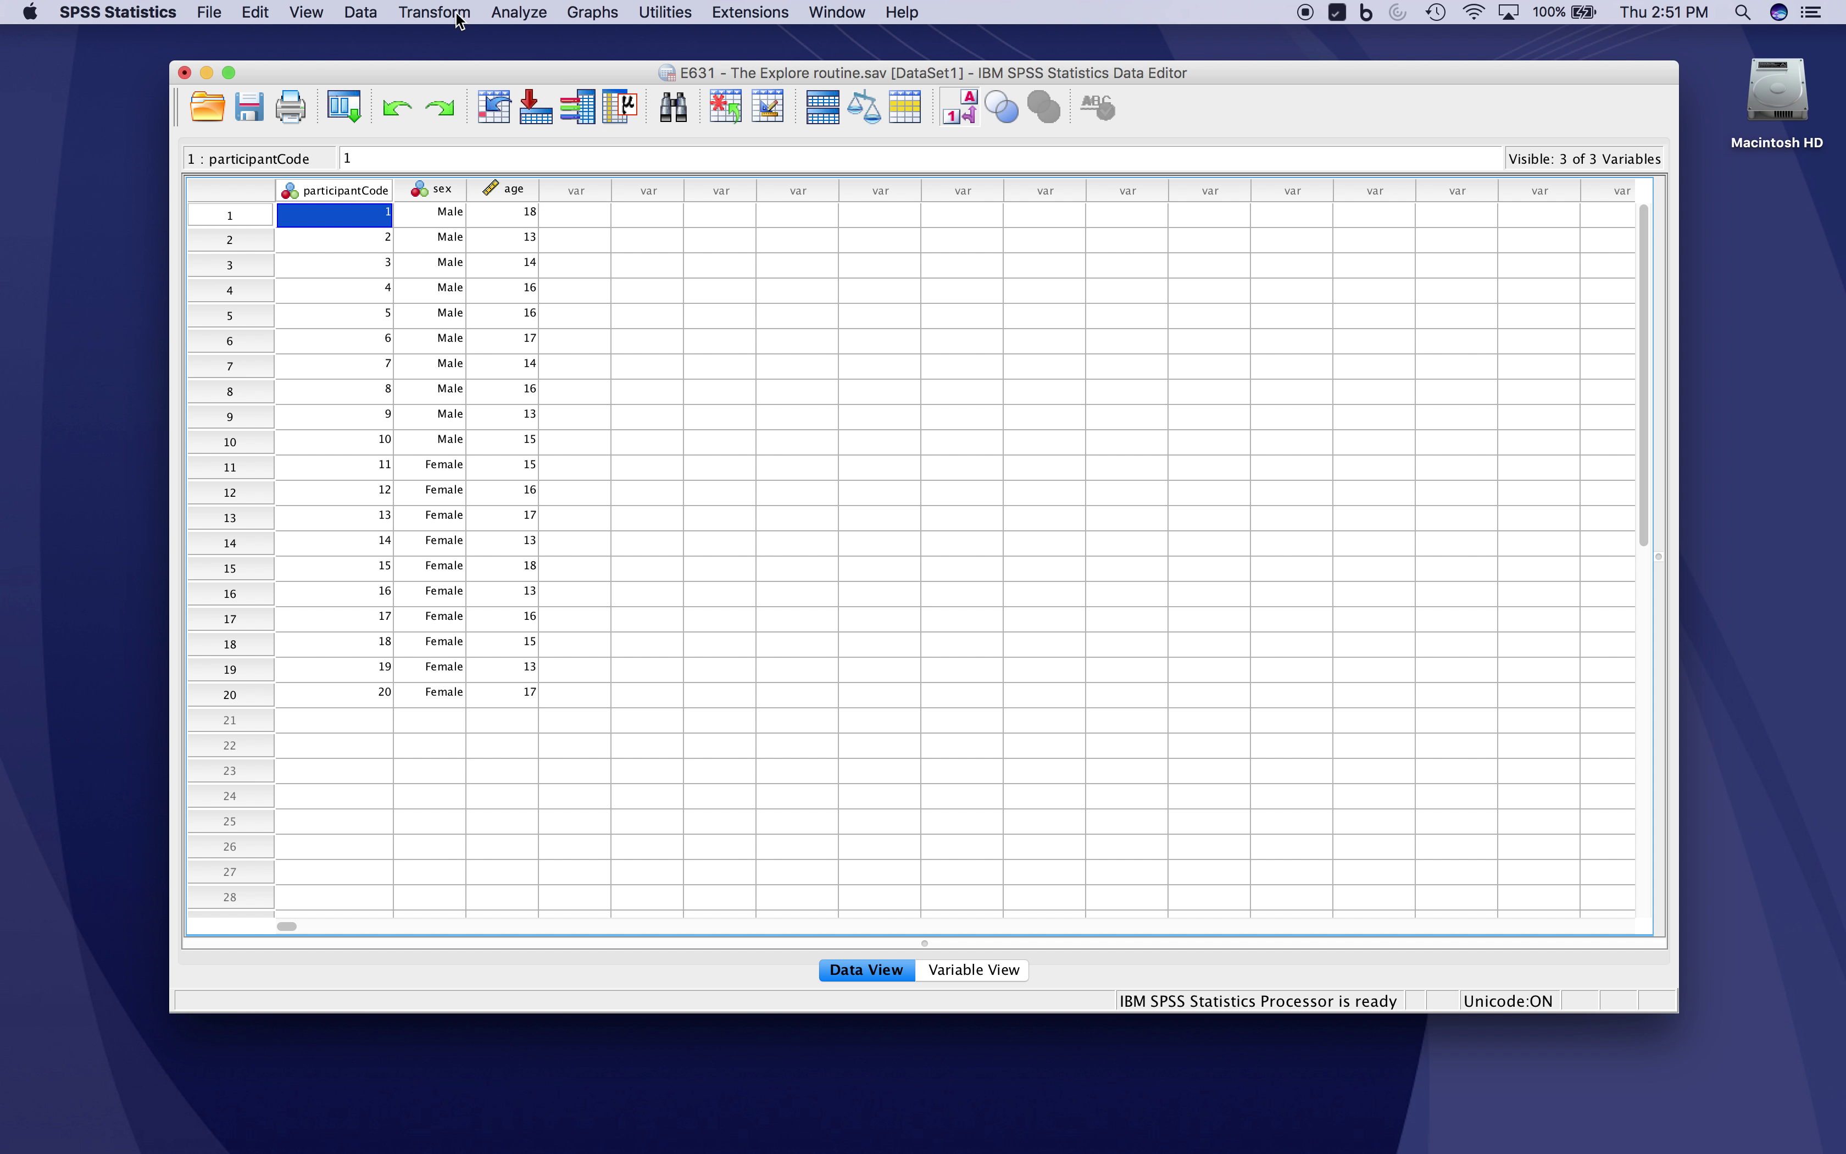
left_click(537, 11)
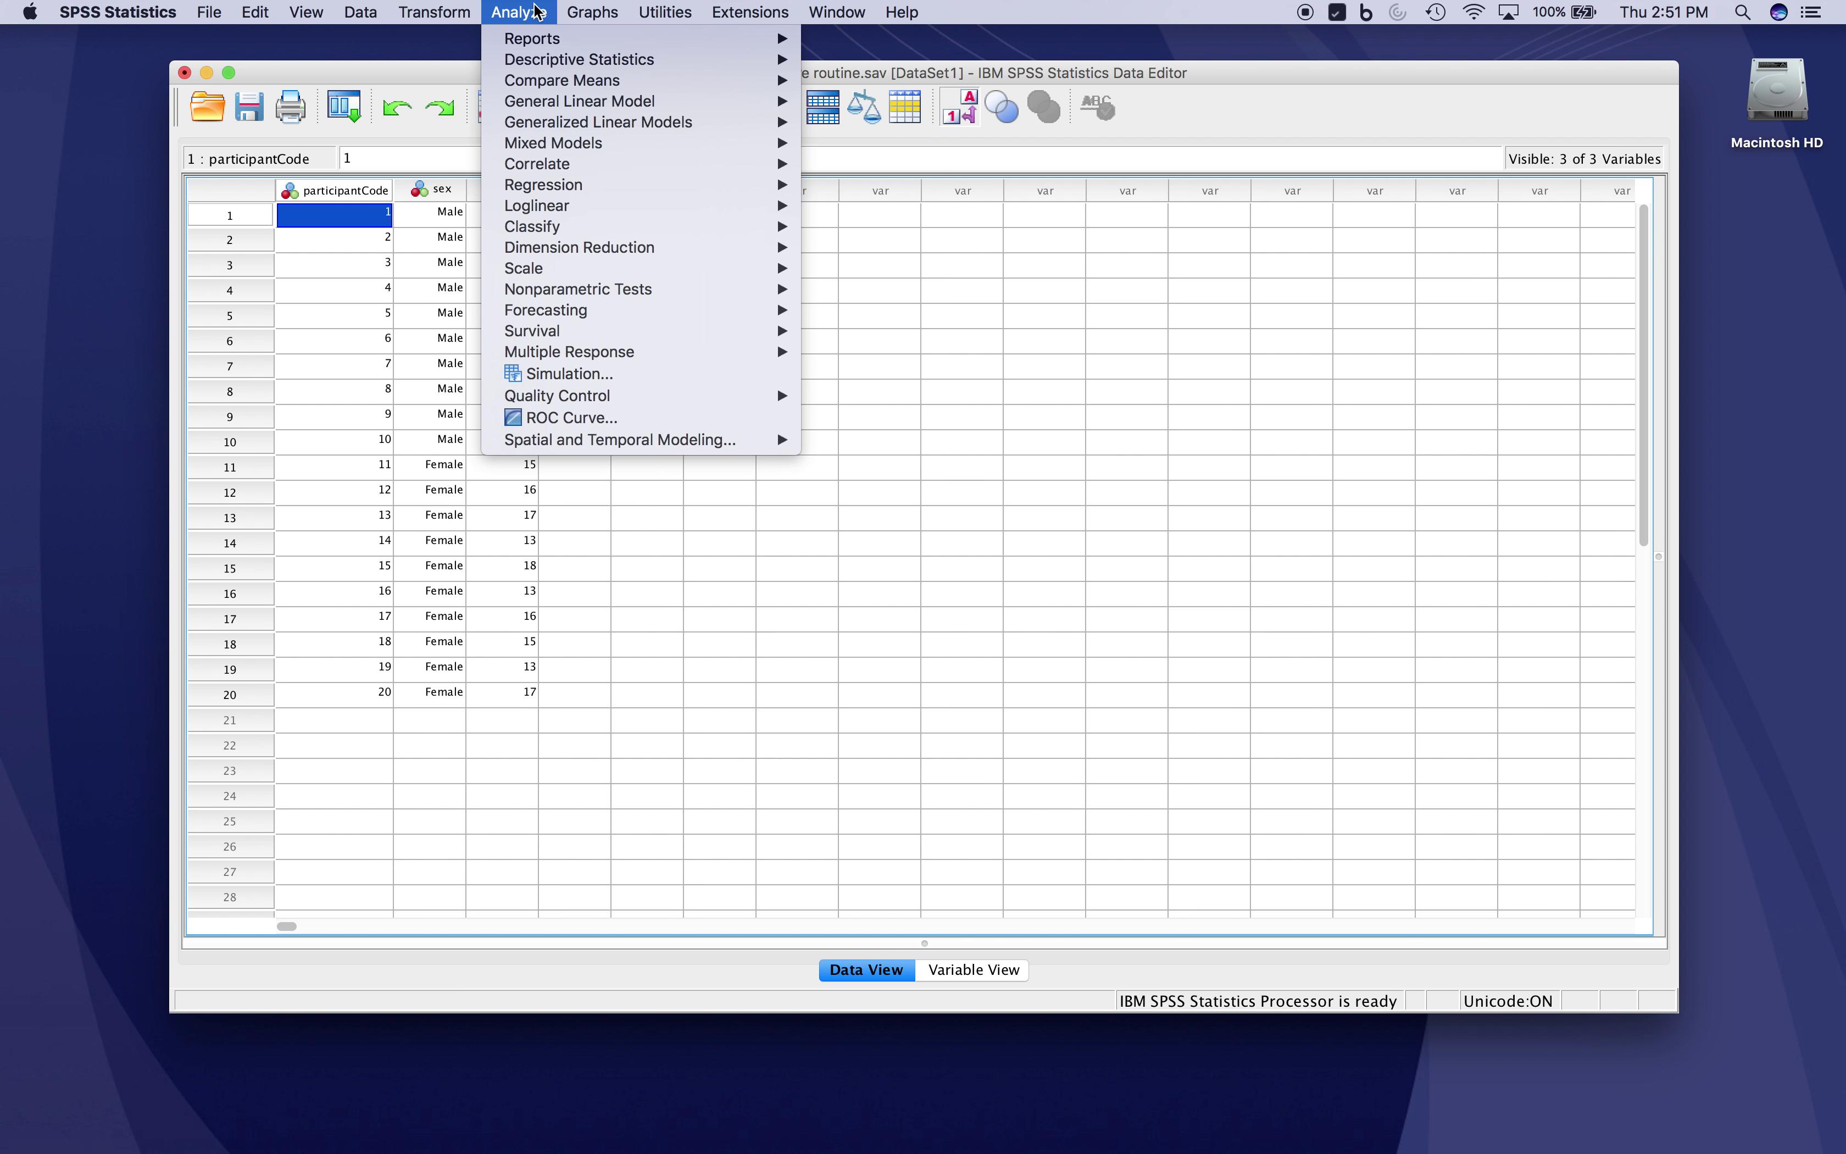
mouse_move(552, 66)
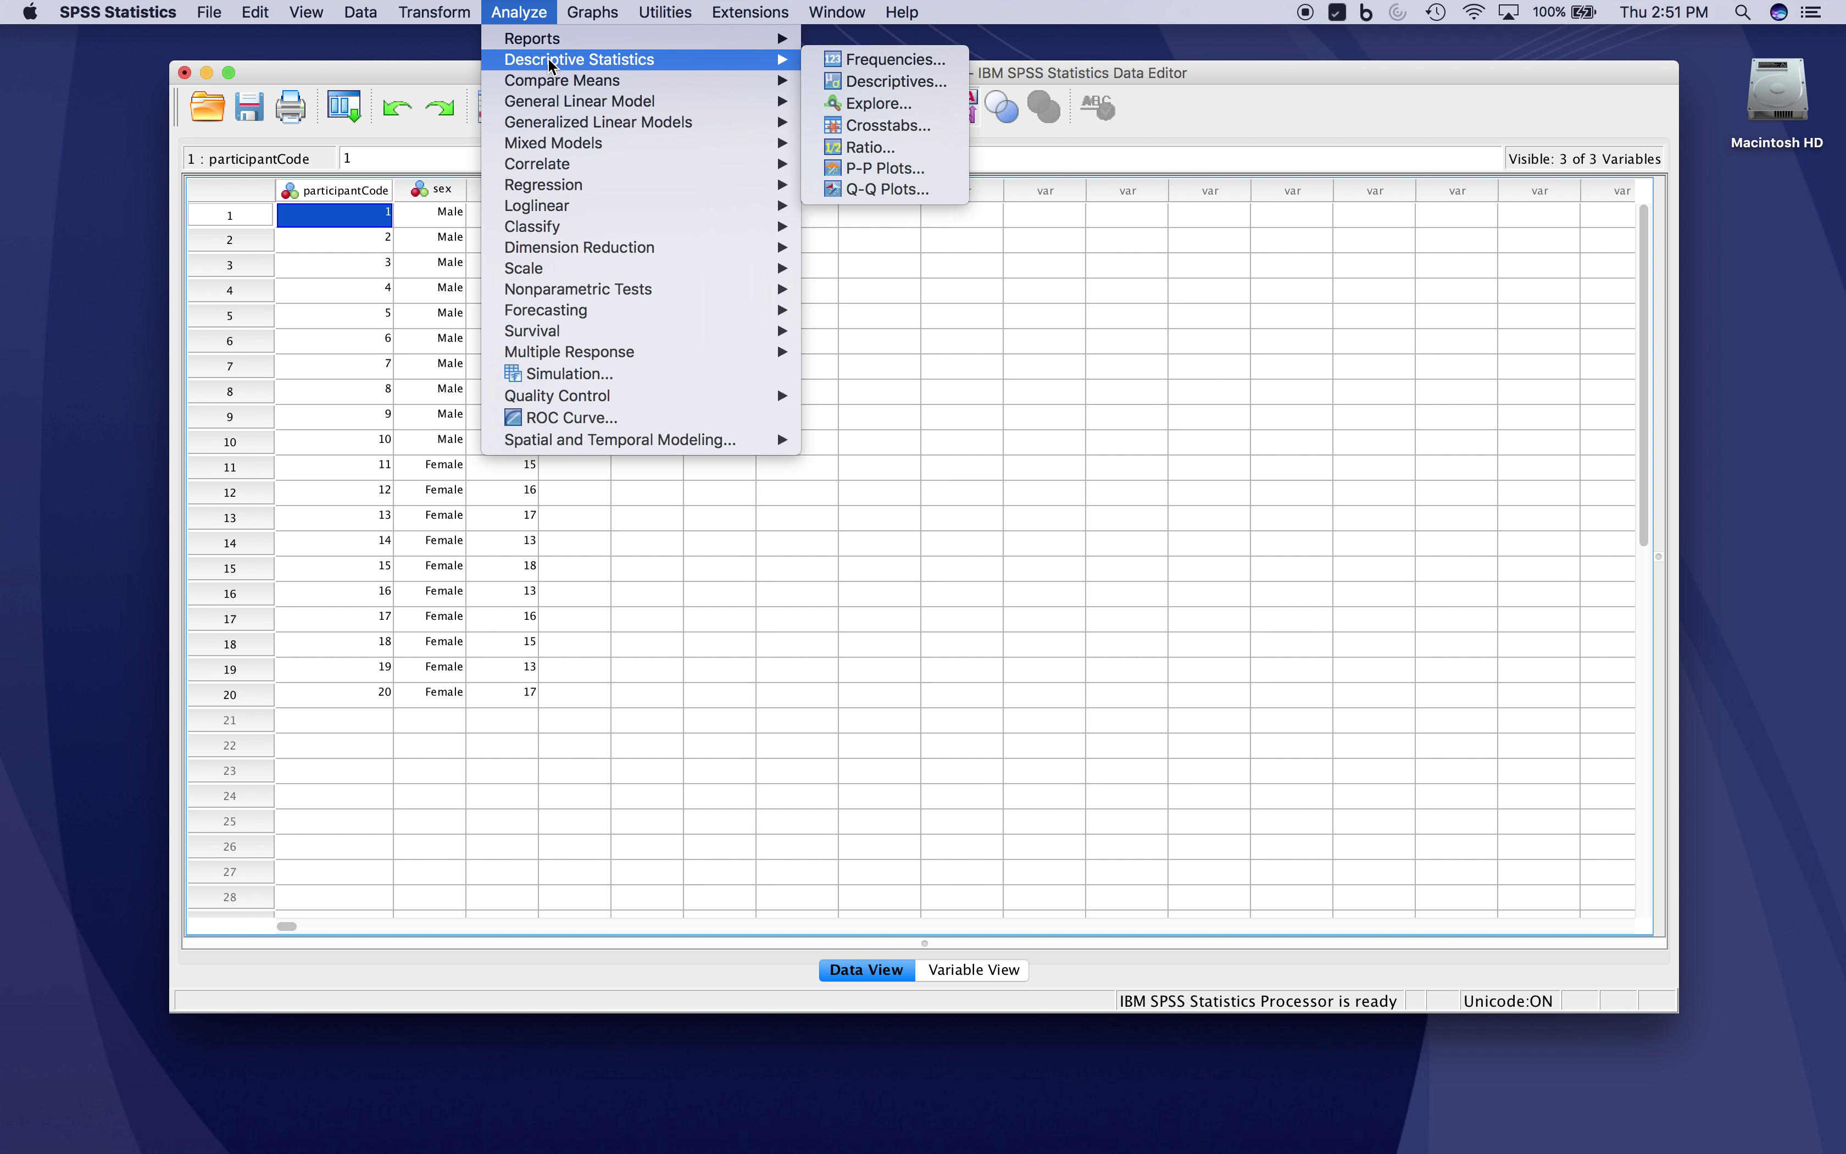
left_click(878, 104)
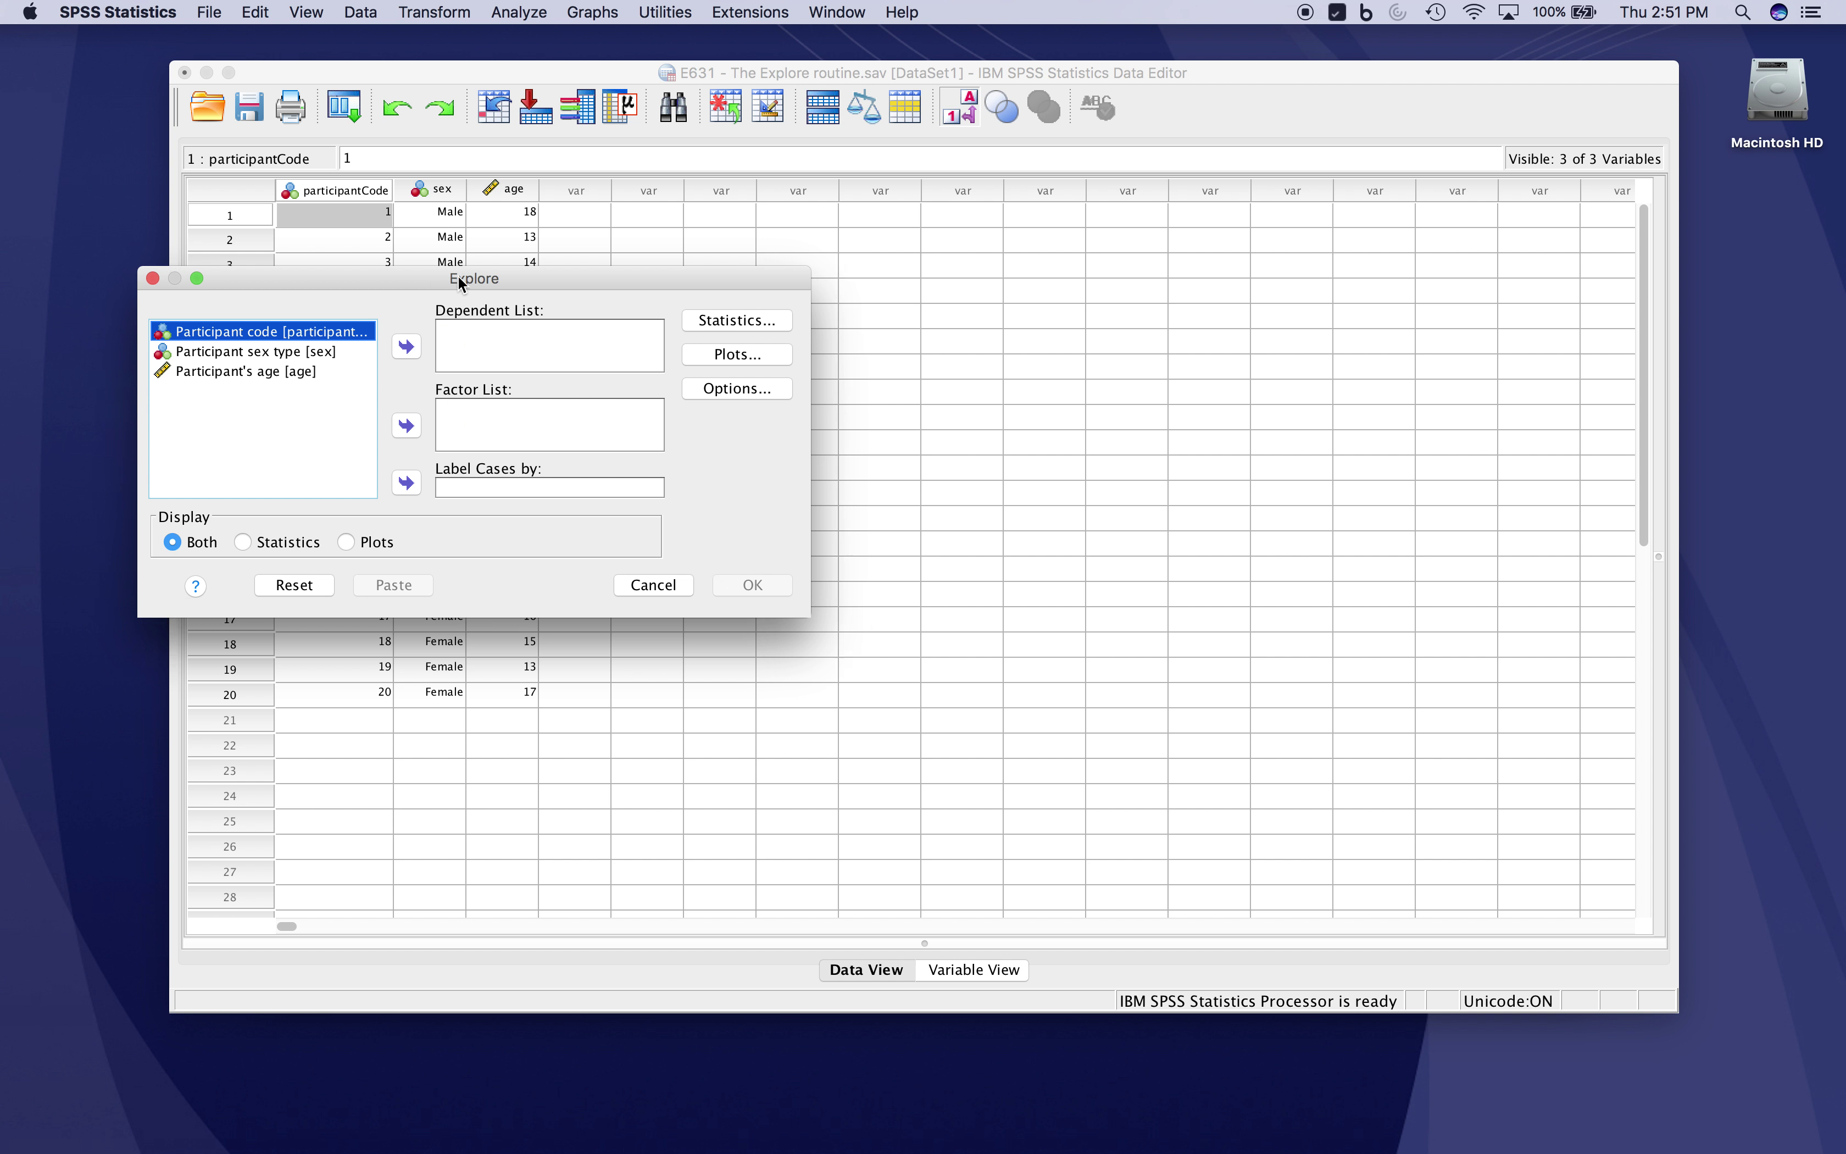
Place Participant's age [age] in the Explore Dependent List.
left_click_drag(458, 277, 992, 251)
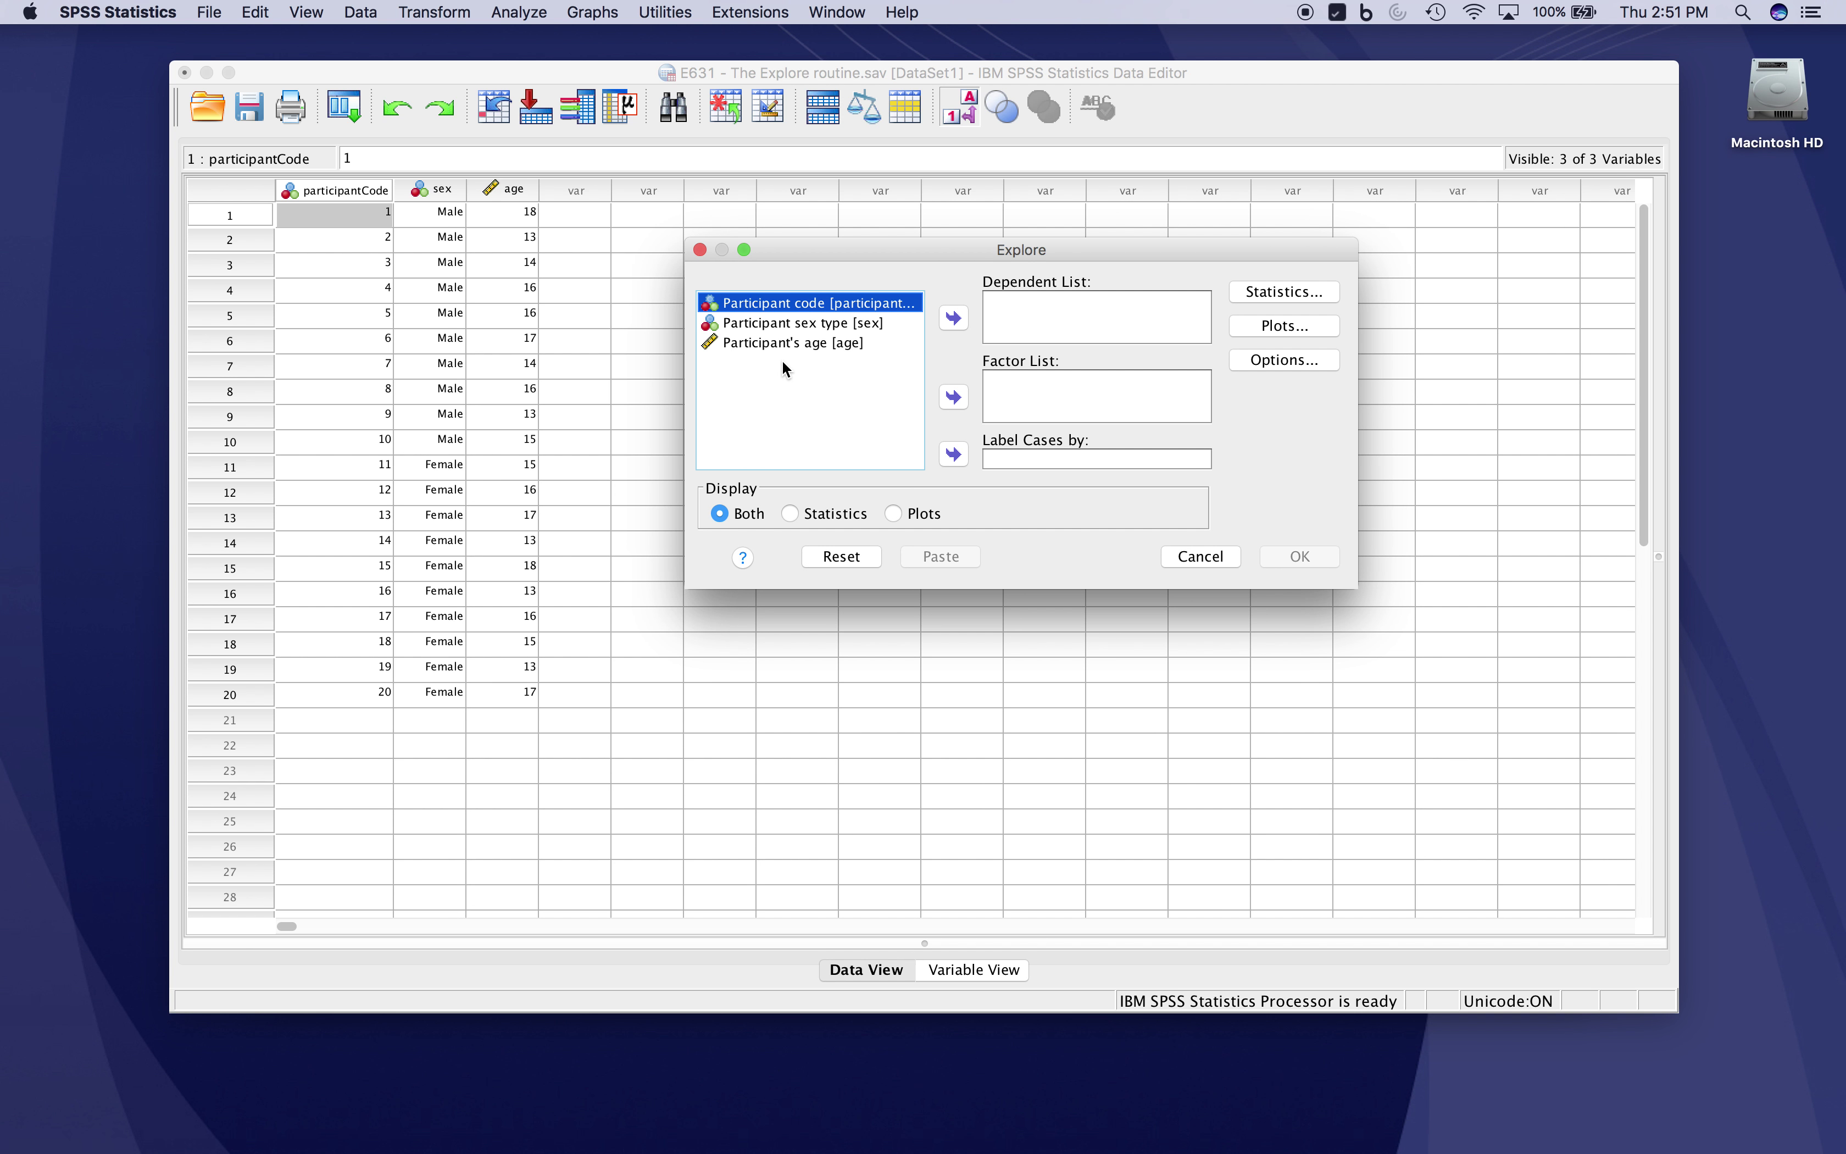
left_click(784, 344)
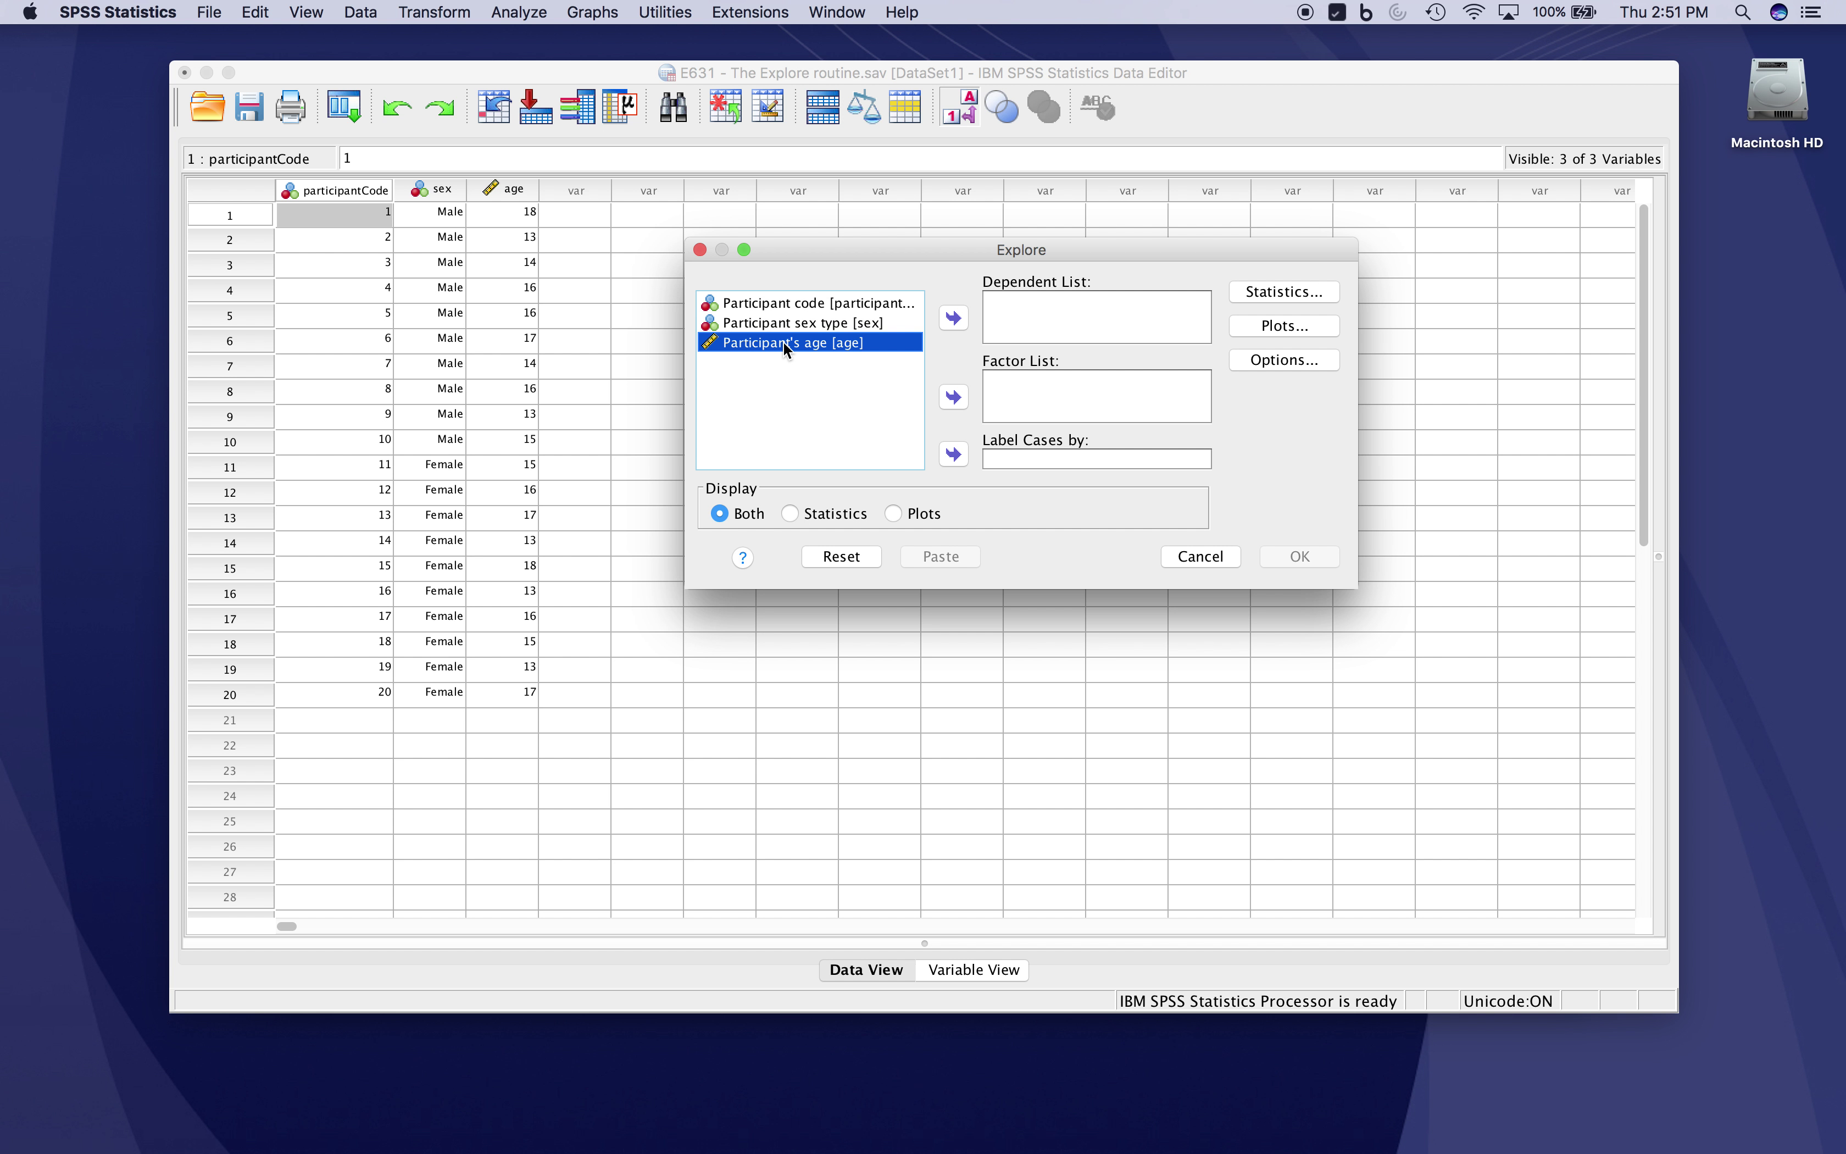
left_click(955, 319)
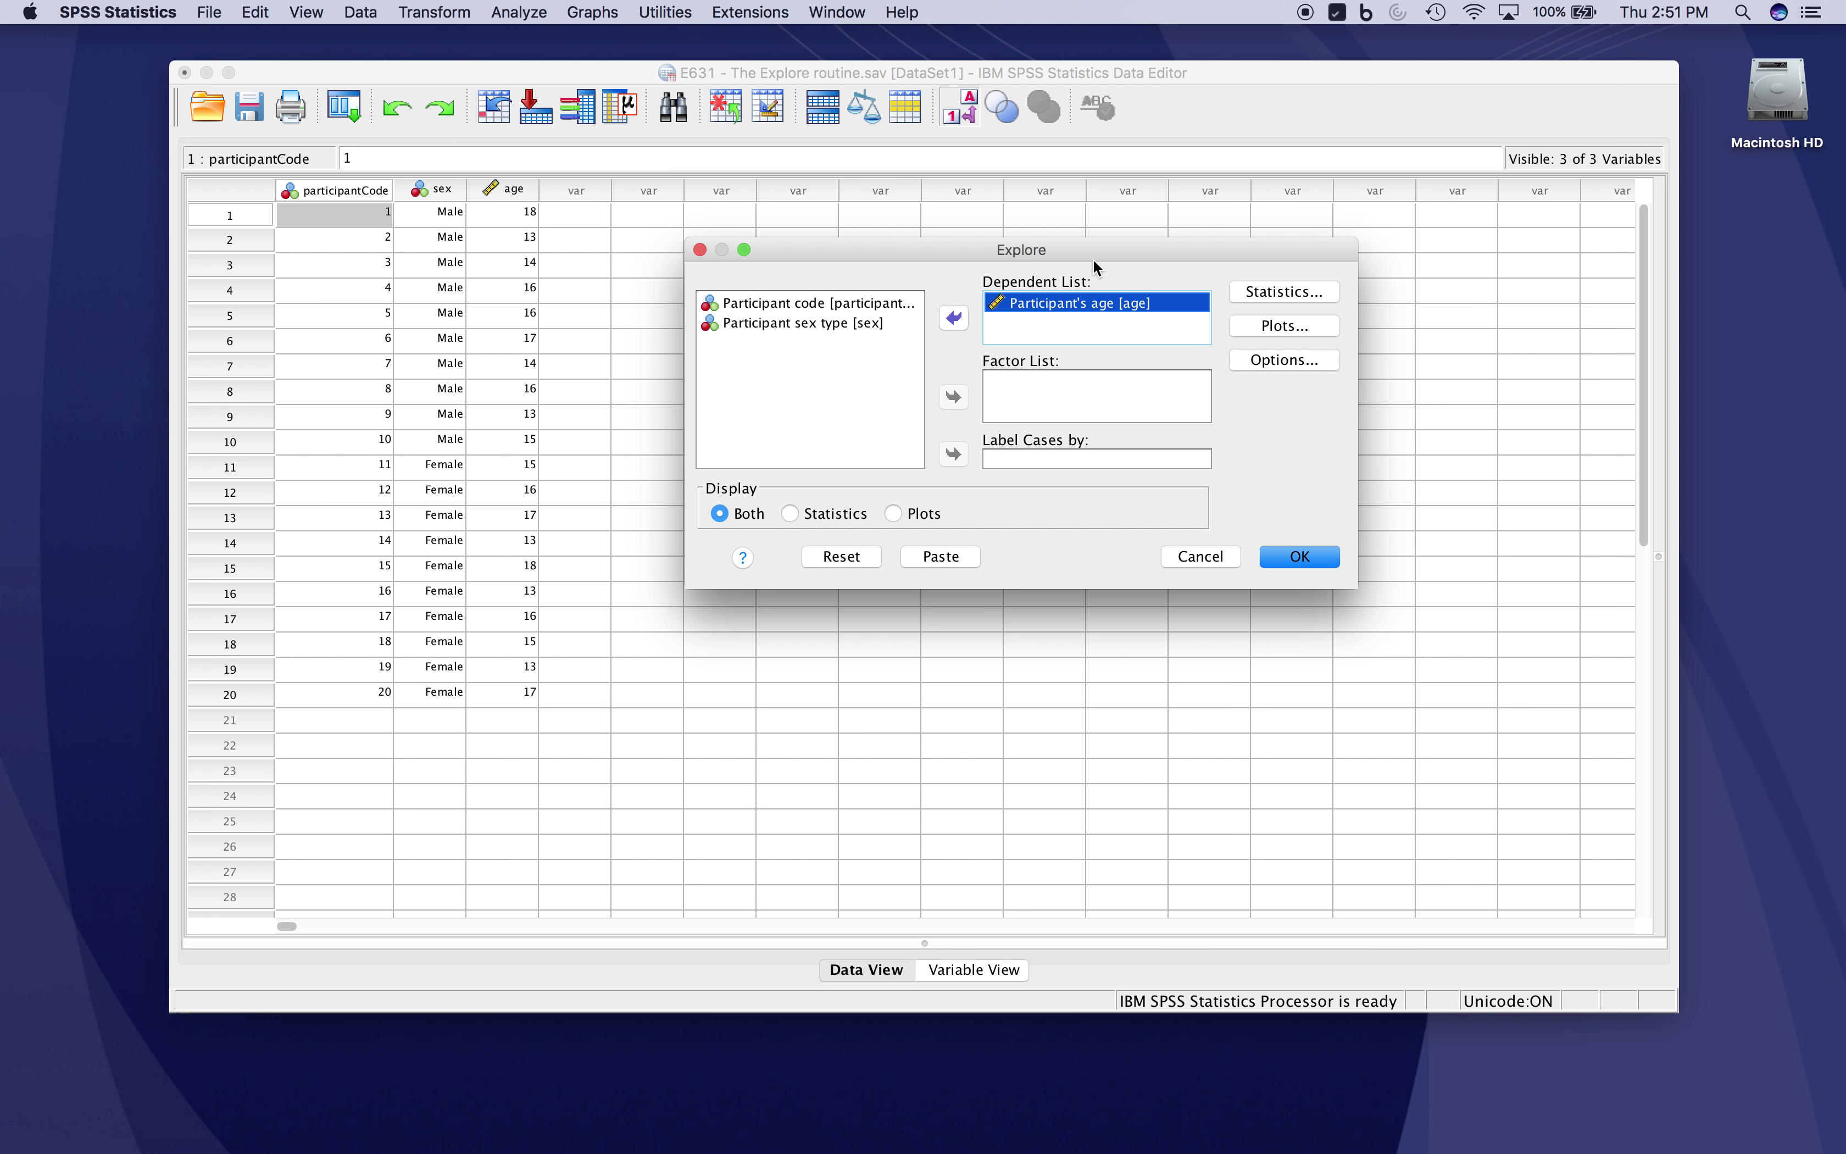
left_click_drag(1094, 252, 1031, 257)
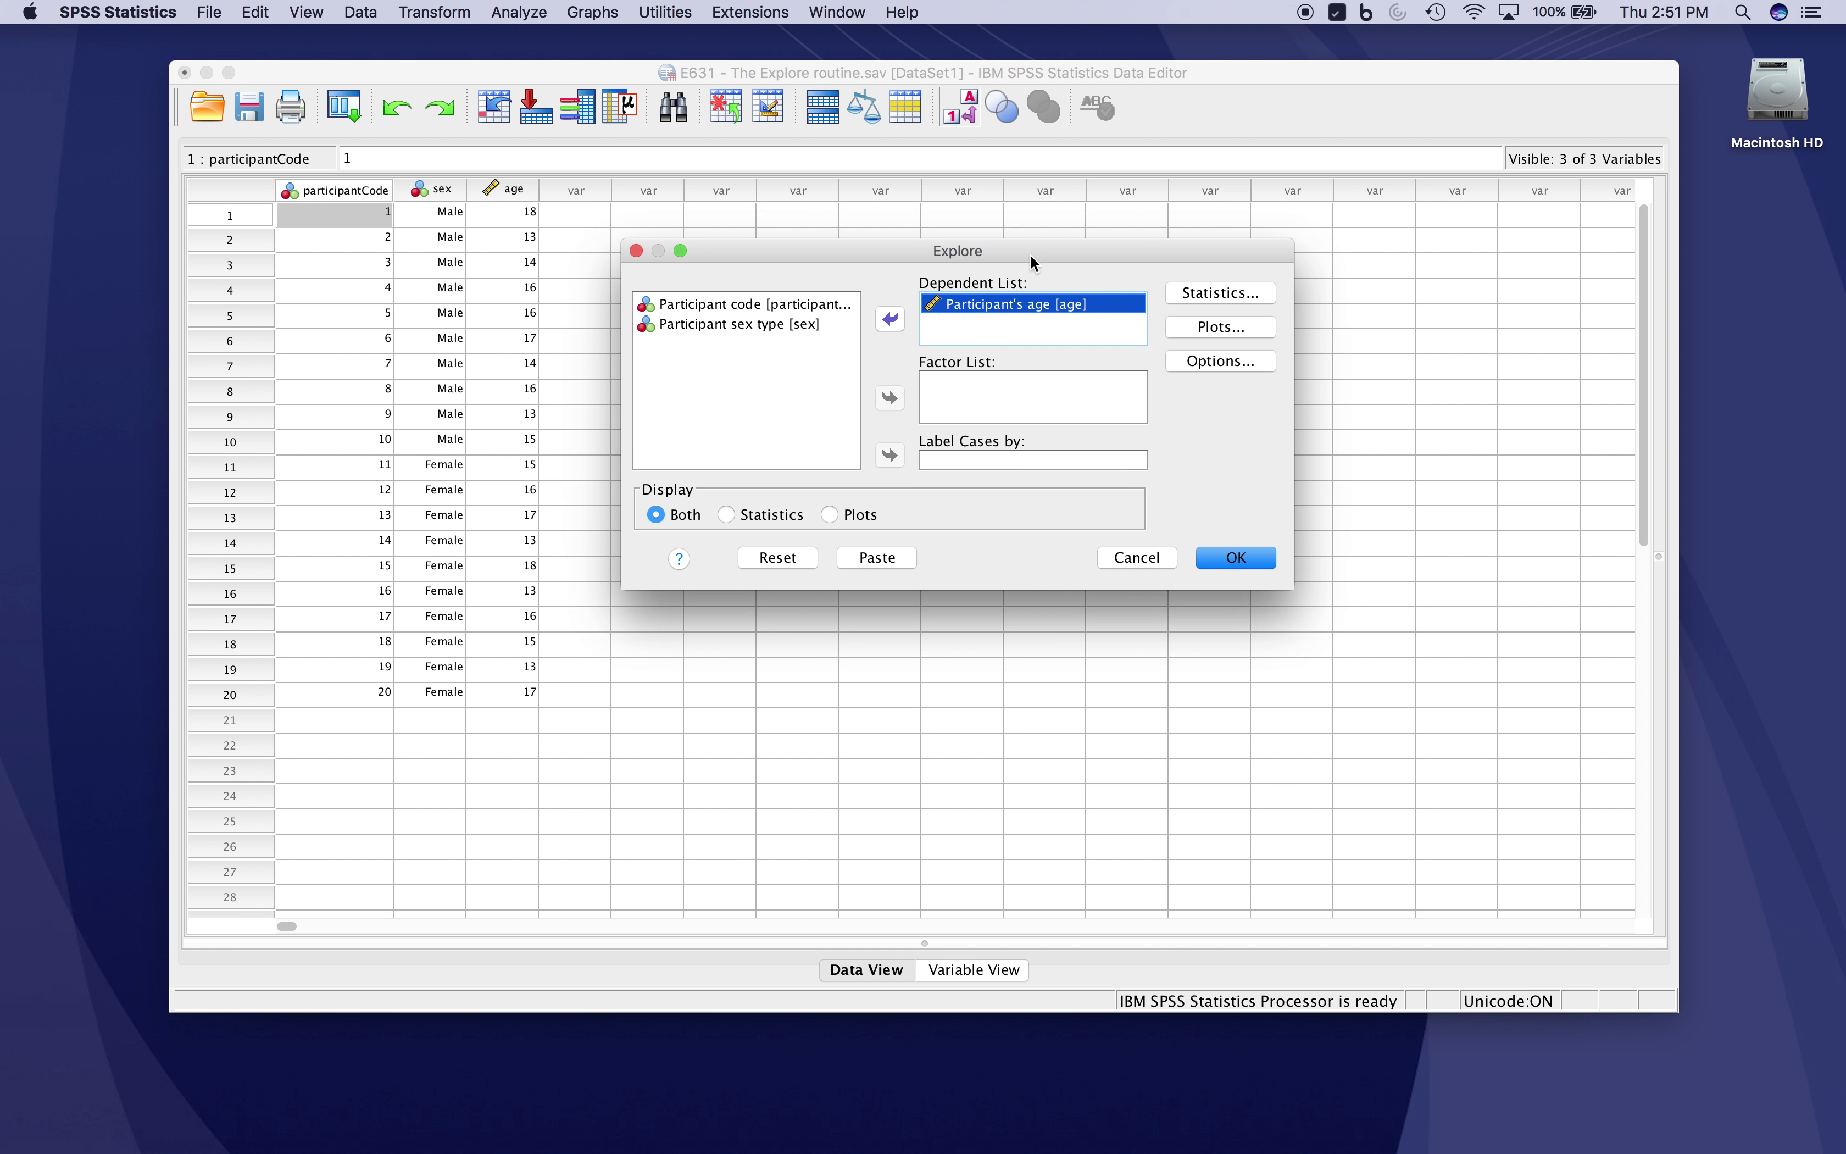
Request a histogram and normality plots with tests for age, then run Explore.
left_click(1243, 326)
left_click_drag(954, 573, 1497, 226)
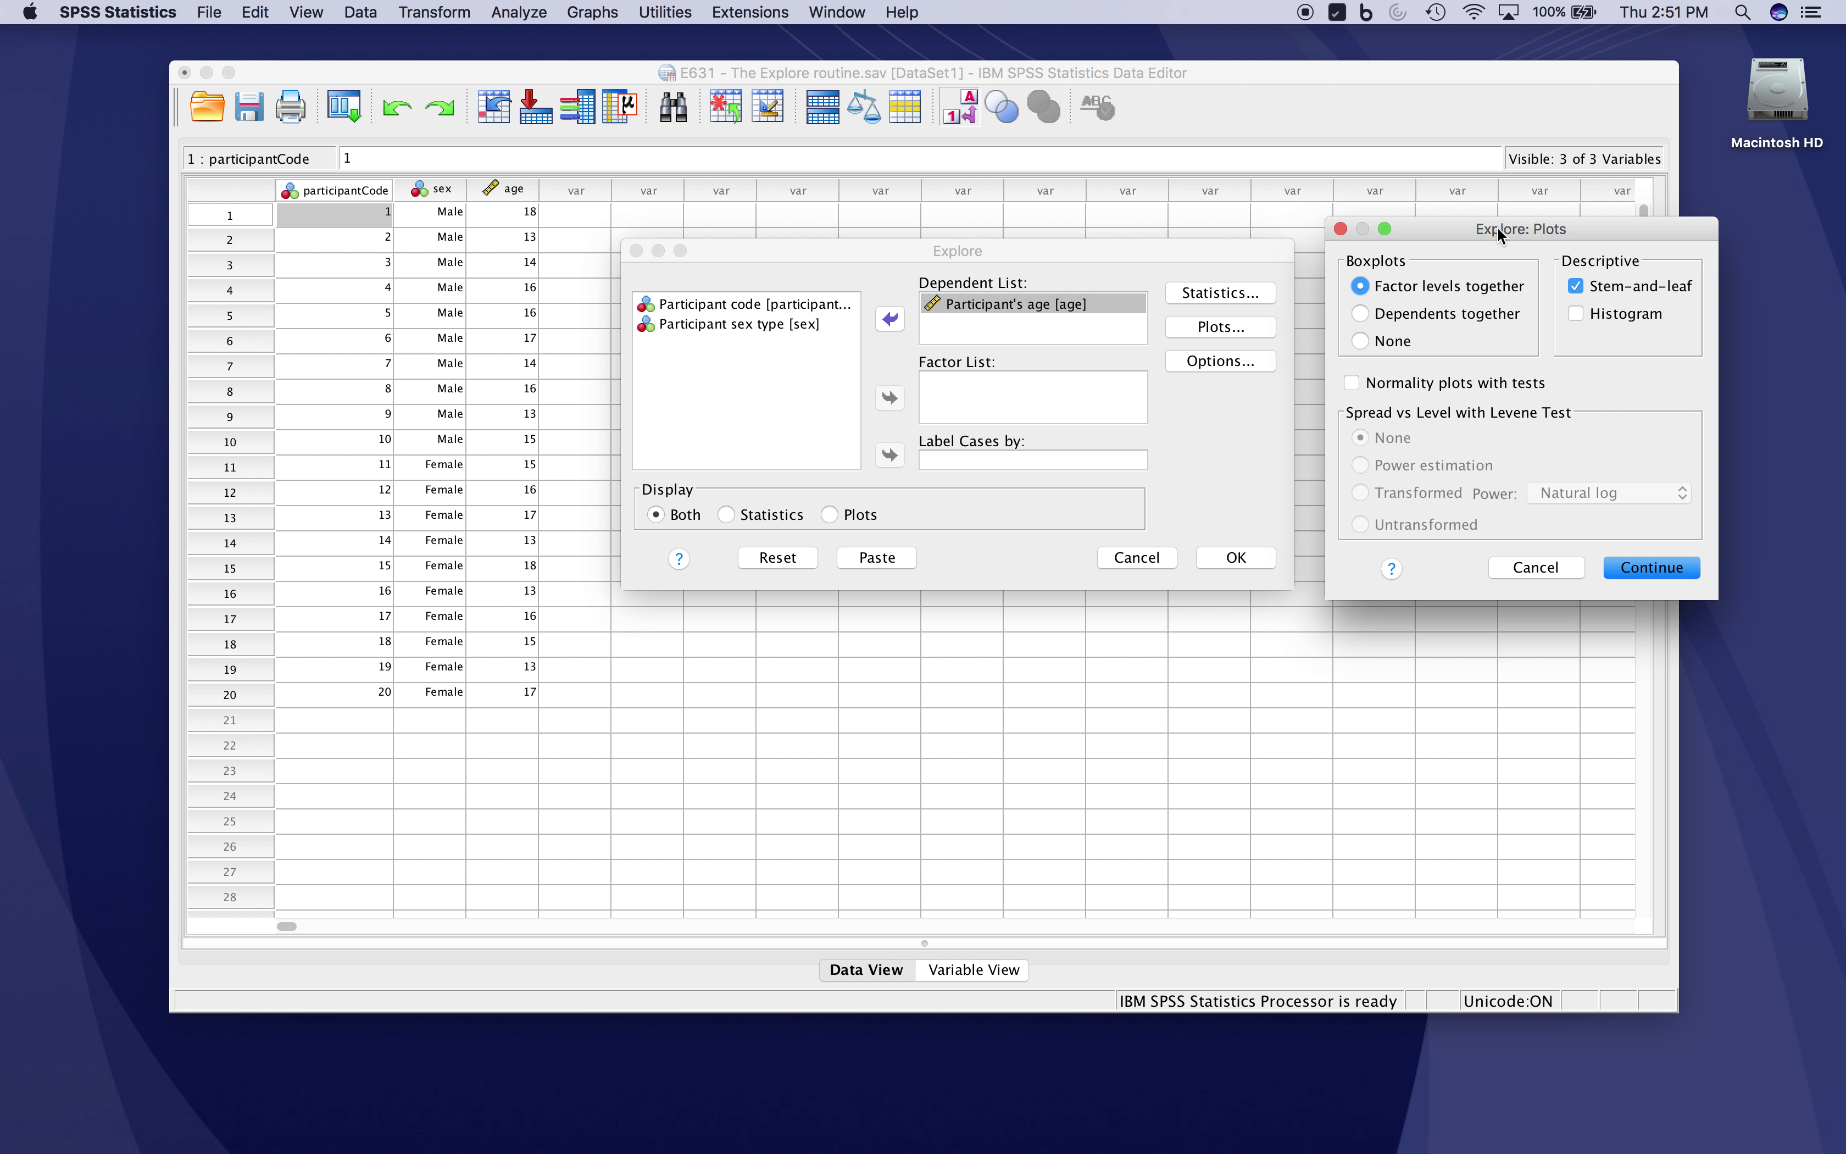
left_click(1575, 312)
left_click(1357, 384)
left_click(1633, 568)
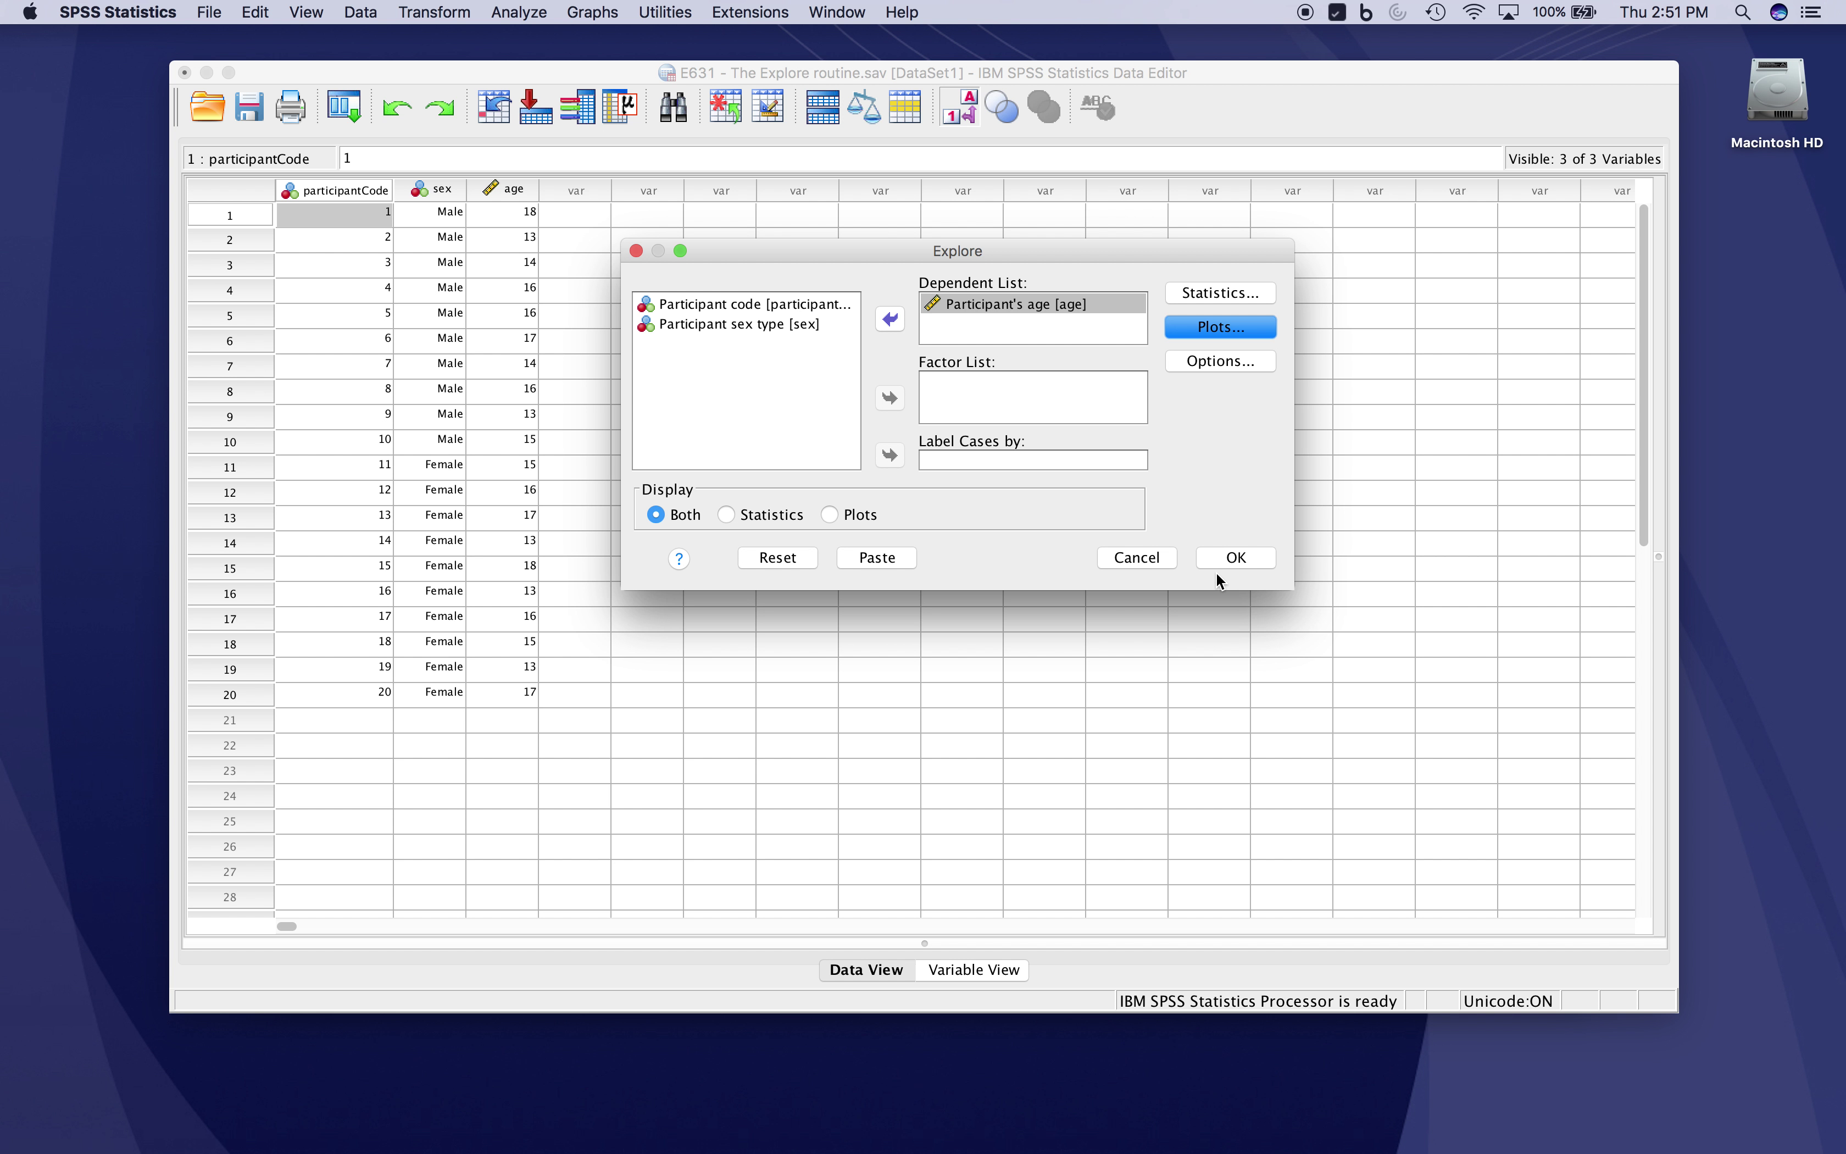
left_click(1241, 556)
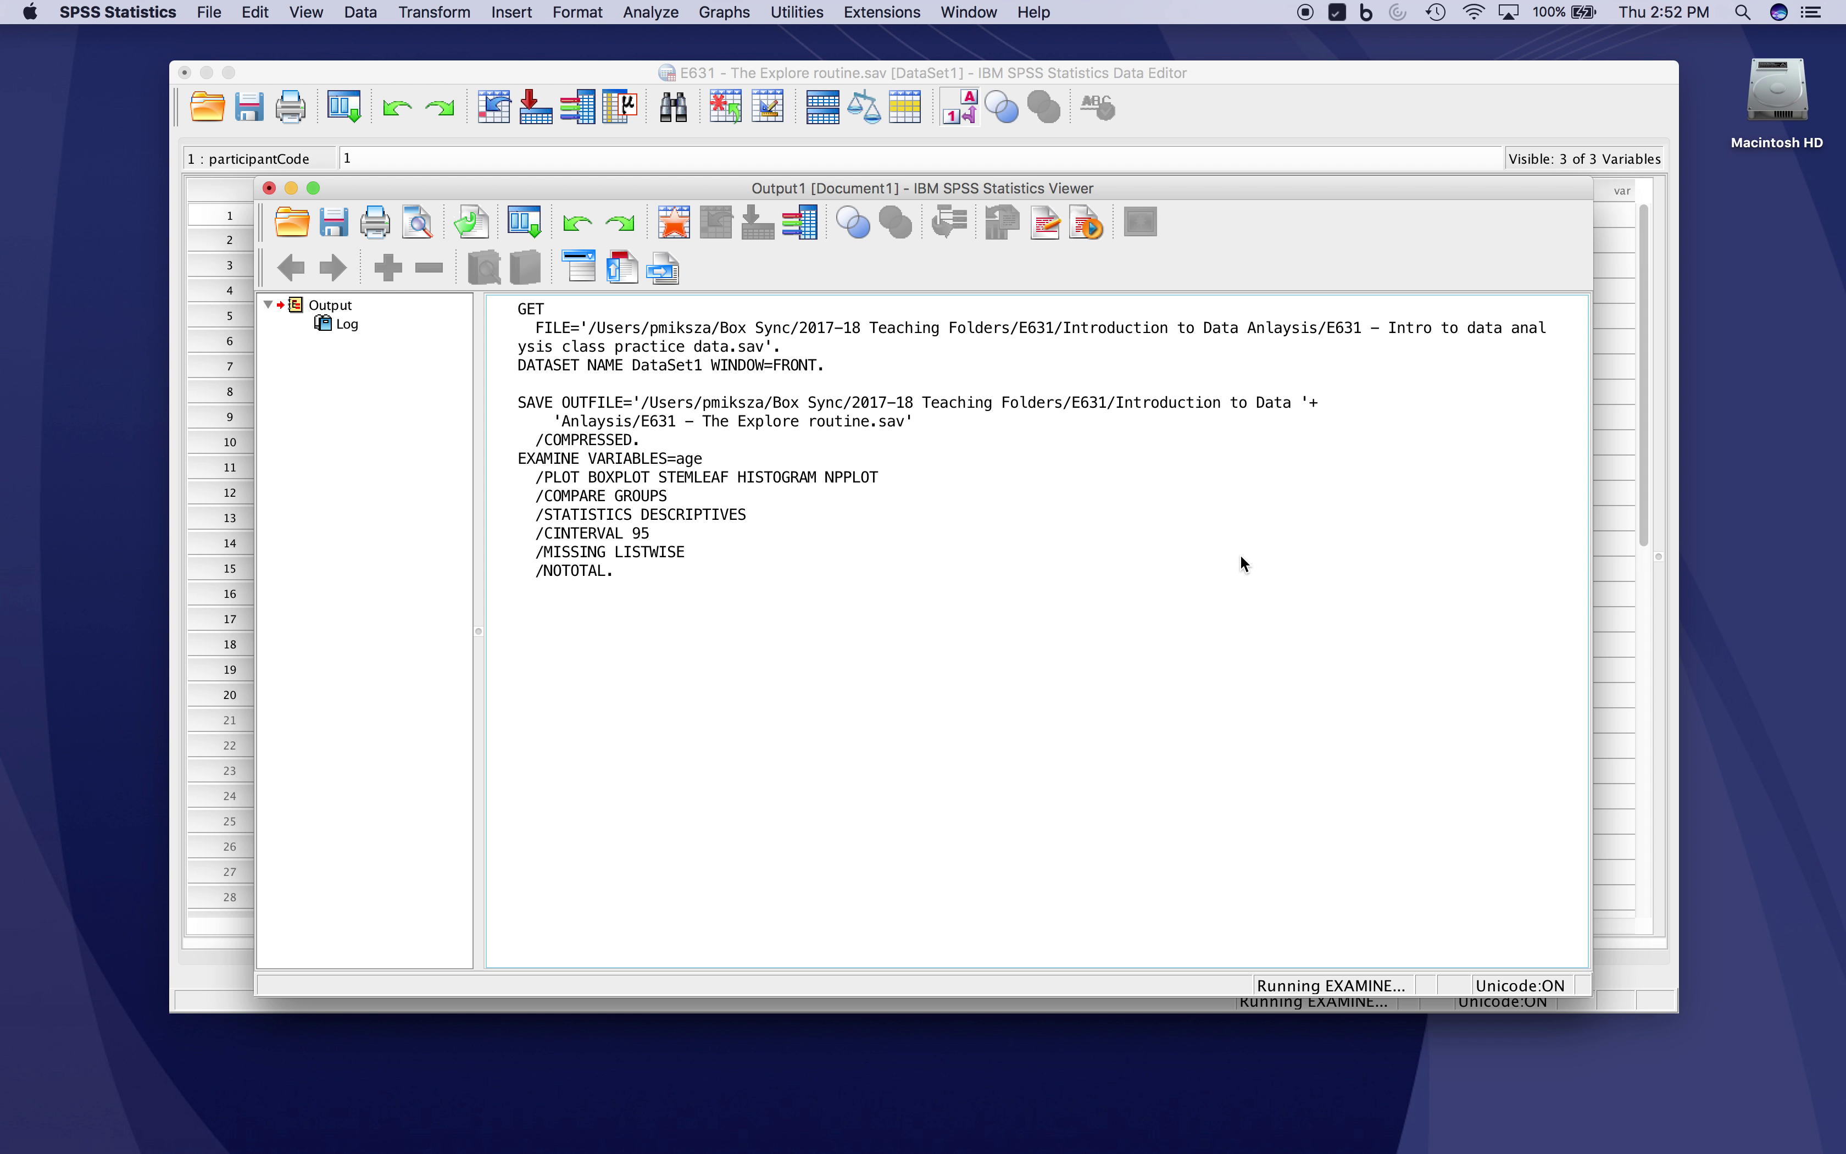
Review the age Case Processing Summary and Descriptives tables.
scroll(1100, 684, "down", 3)
left_click(578, 405)
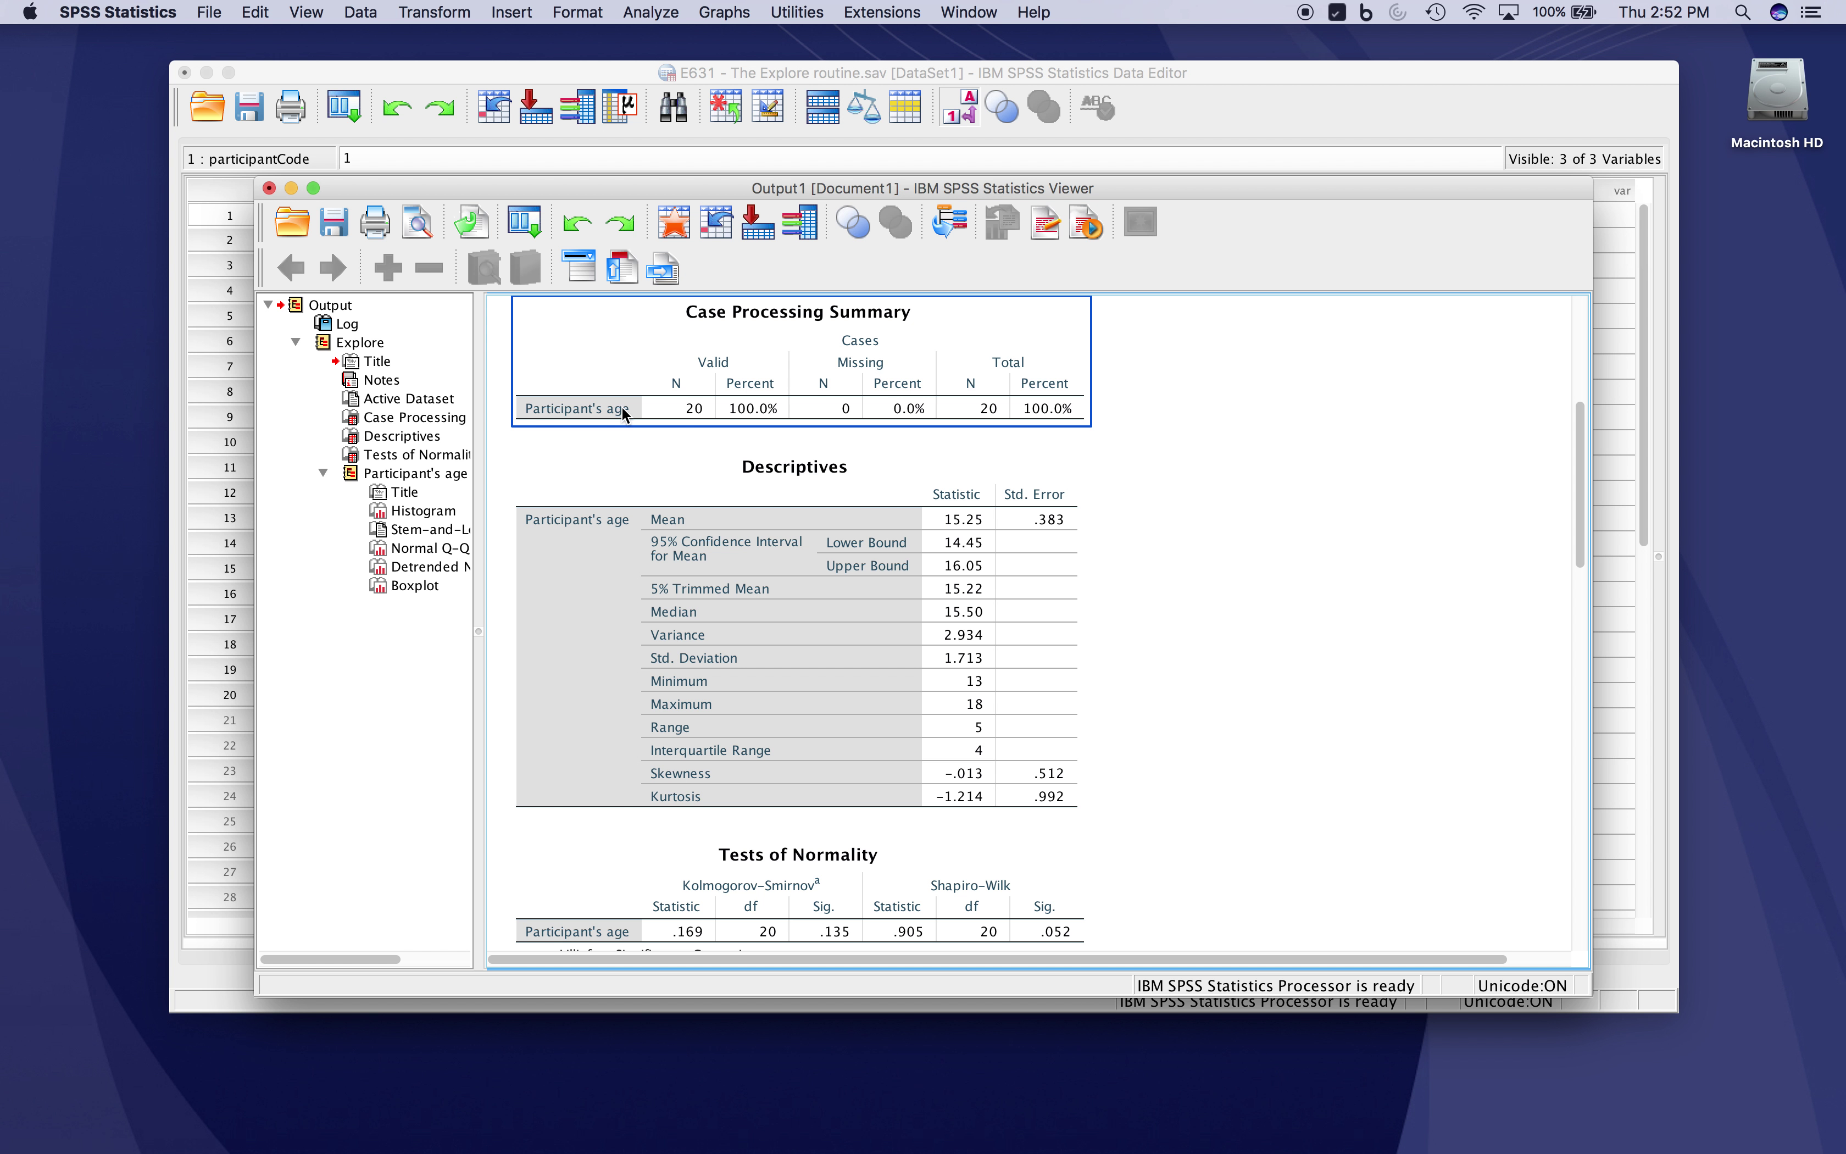
left_click(1292, 512)
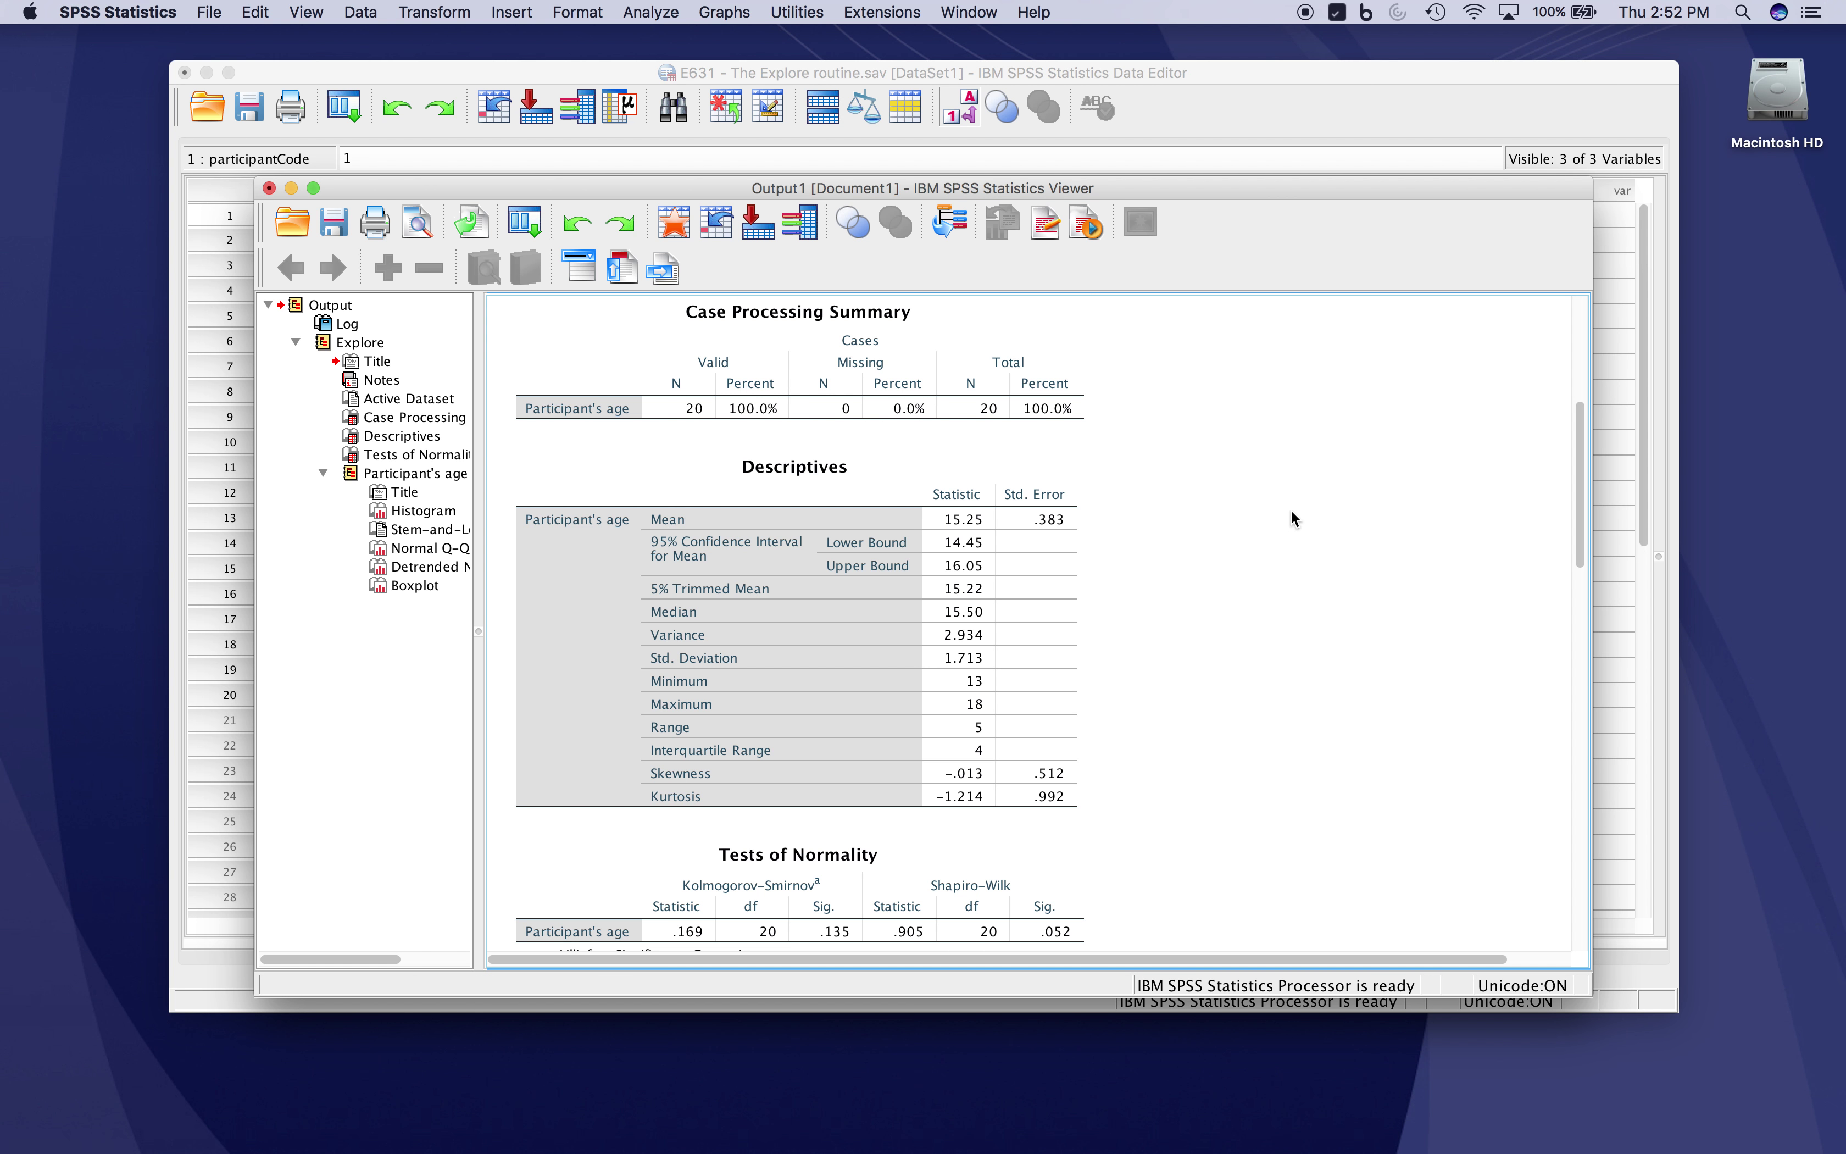
scroll(1292, 512, "down", 1)
scroll(1292, 513, "down", 2)
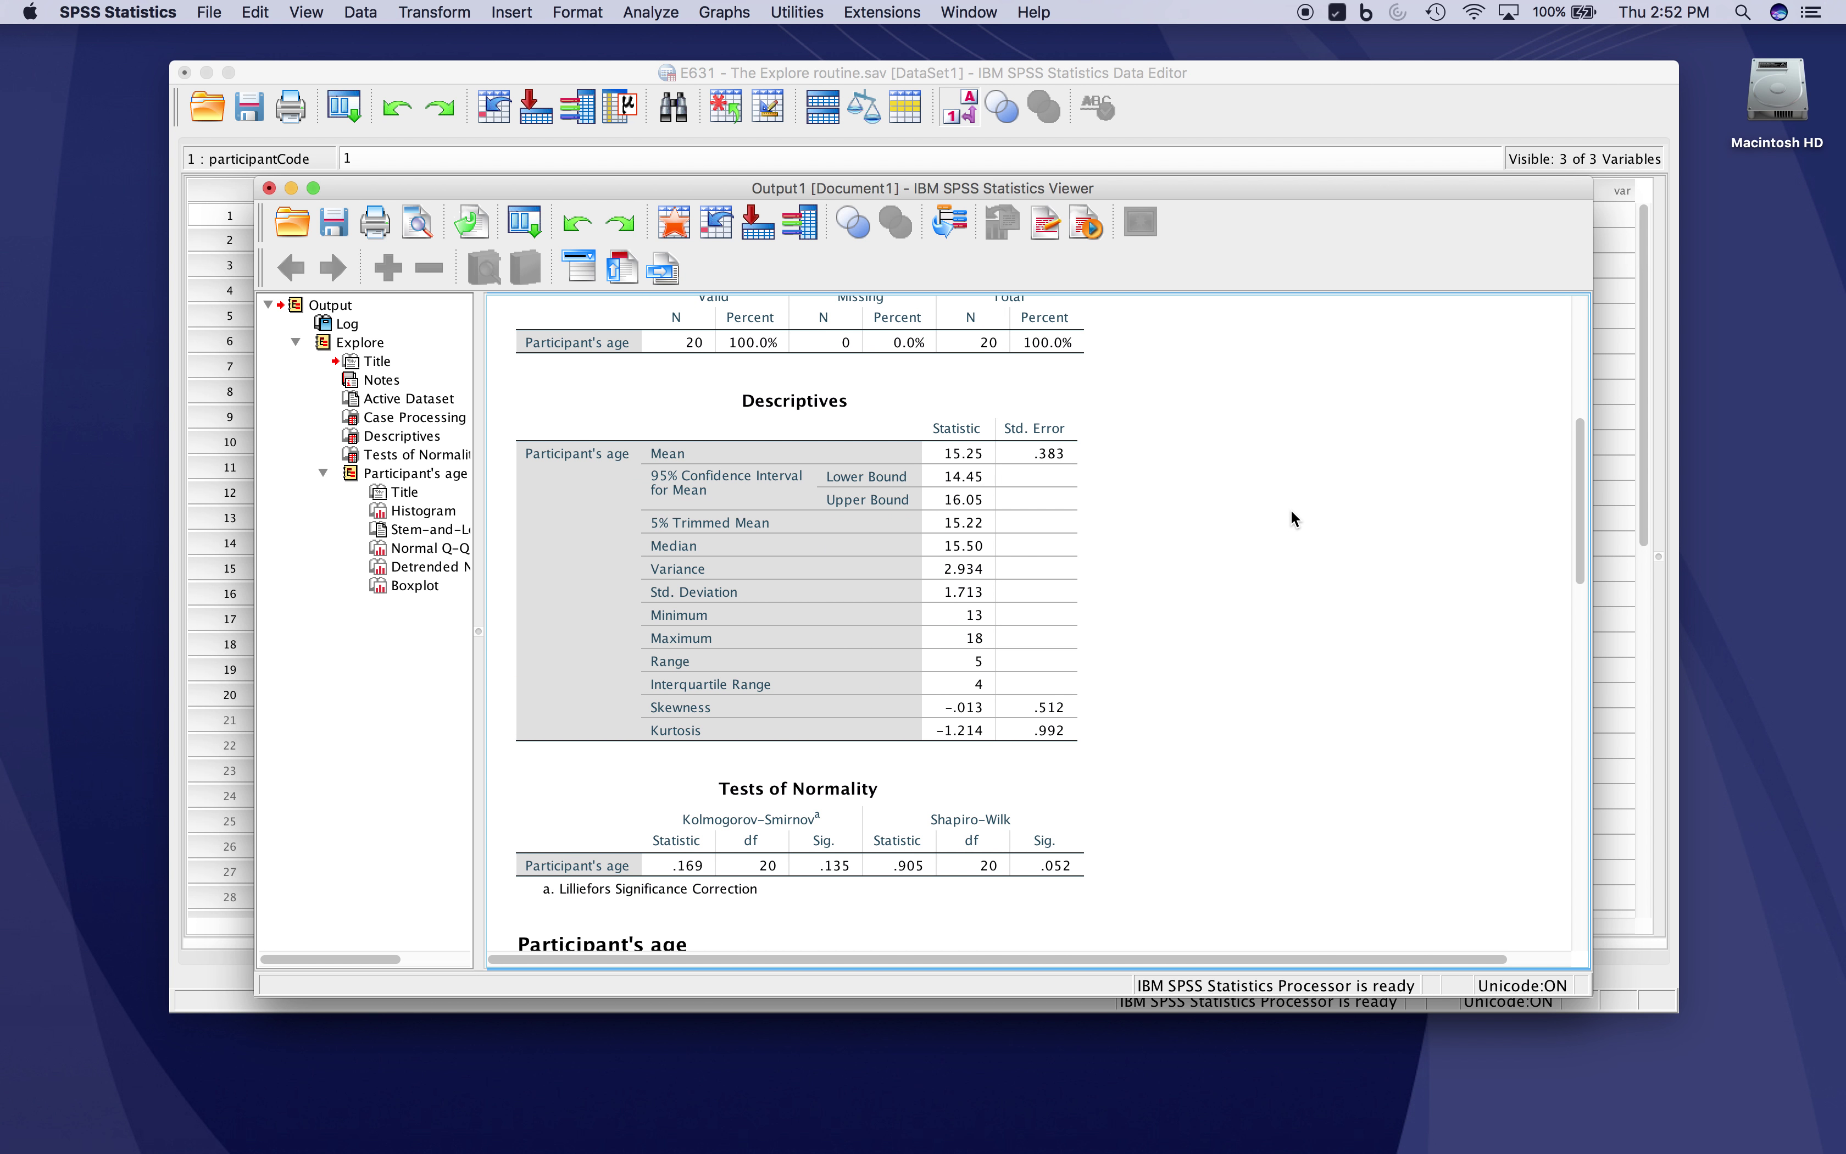
left_click(707, 446)
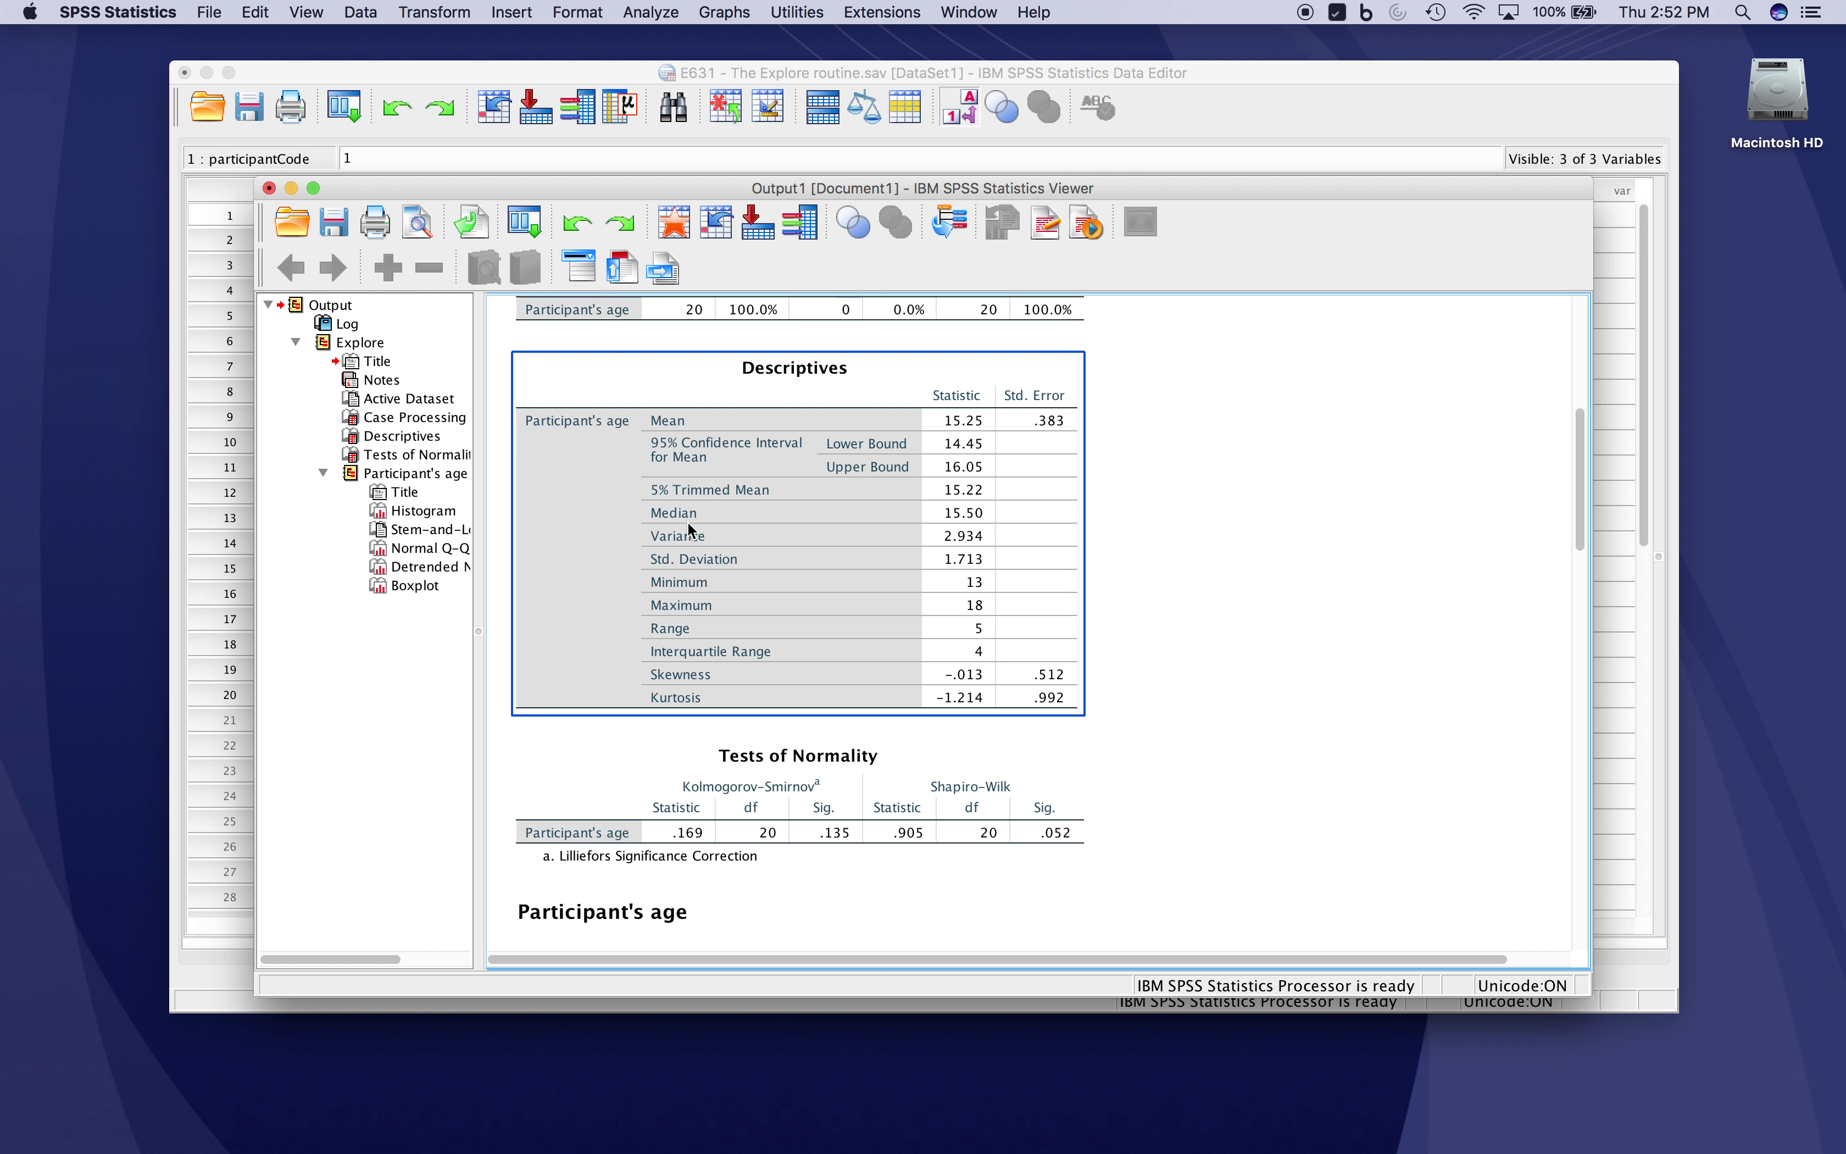
left_click(1280, 603)
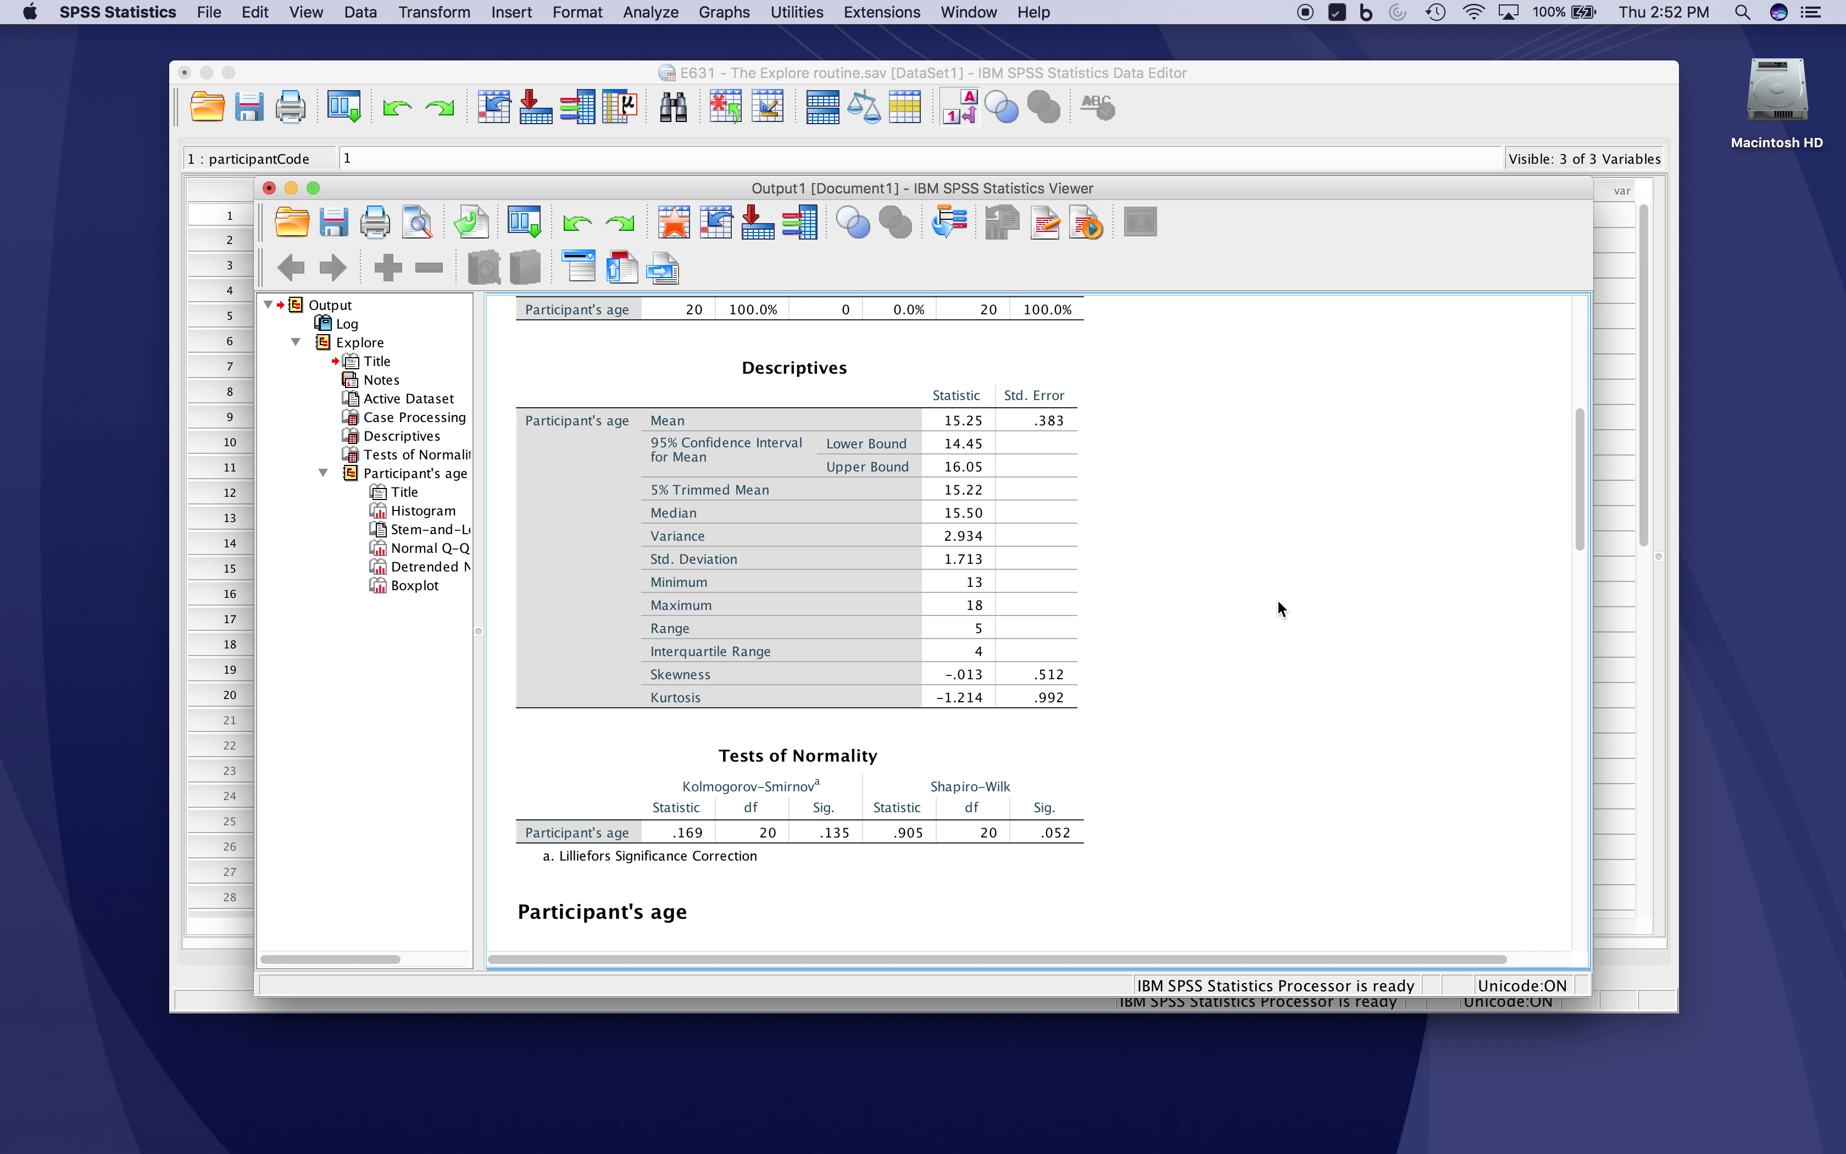
Inspect the Tests of Normality (Shapiro-Wilk .905, Sig. .052) and the age histogram (mean 15.25).
scroll(1278, 599, "down", 2)
left_click(732, 615)
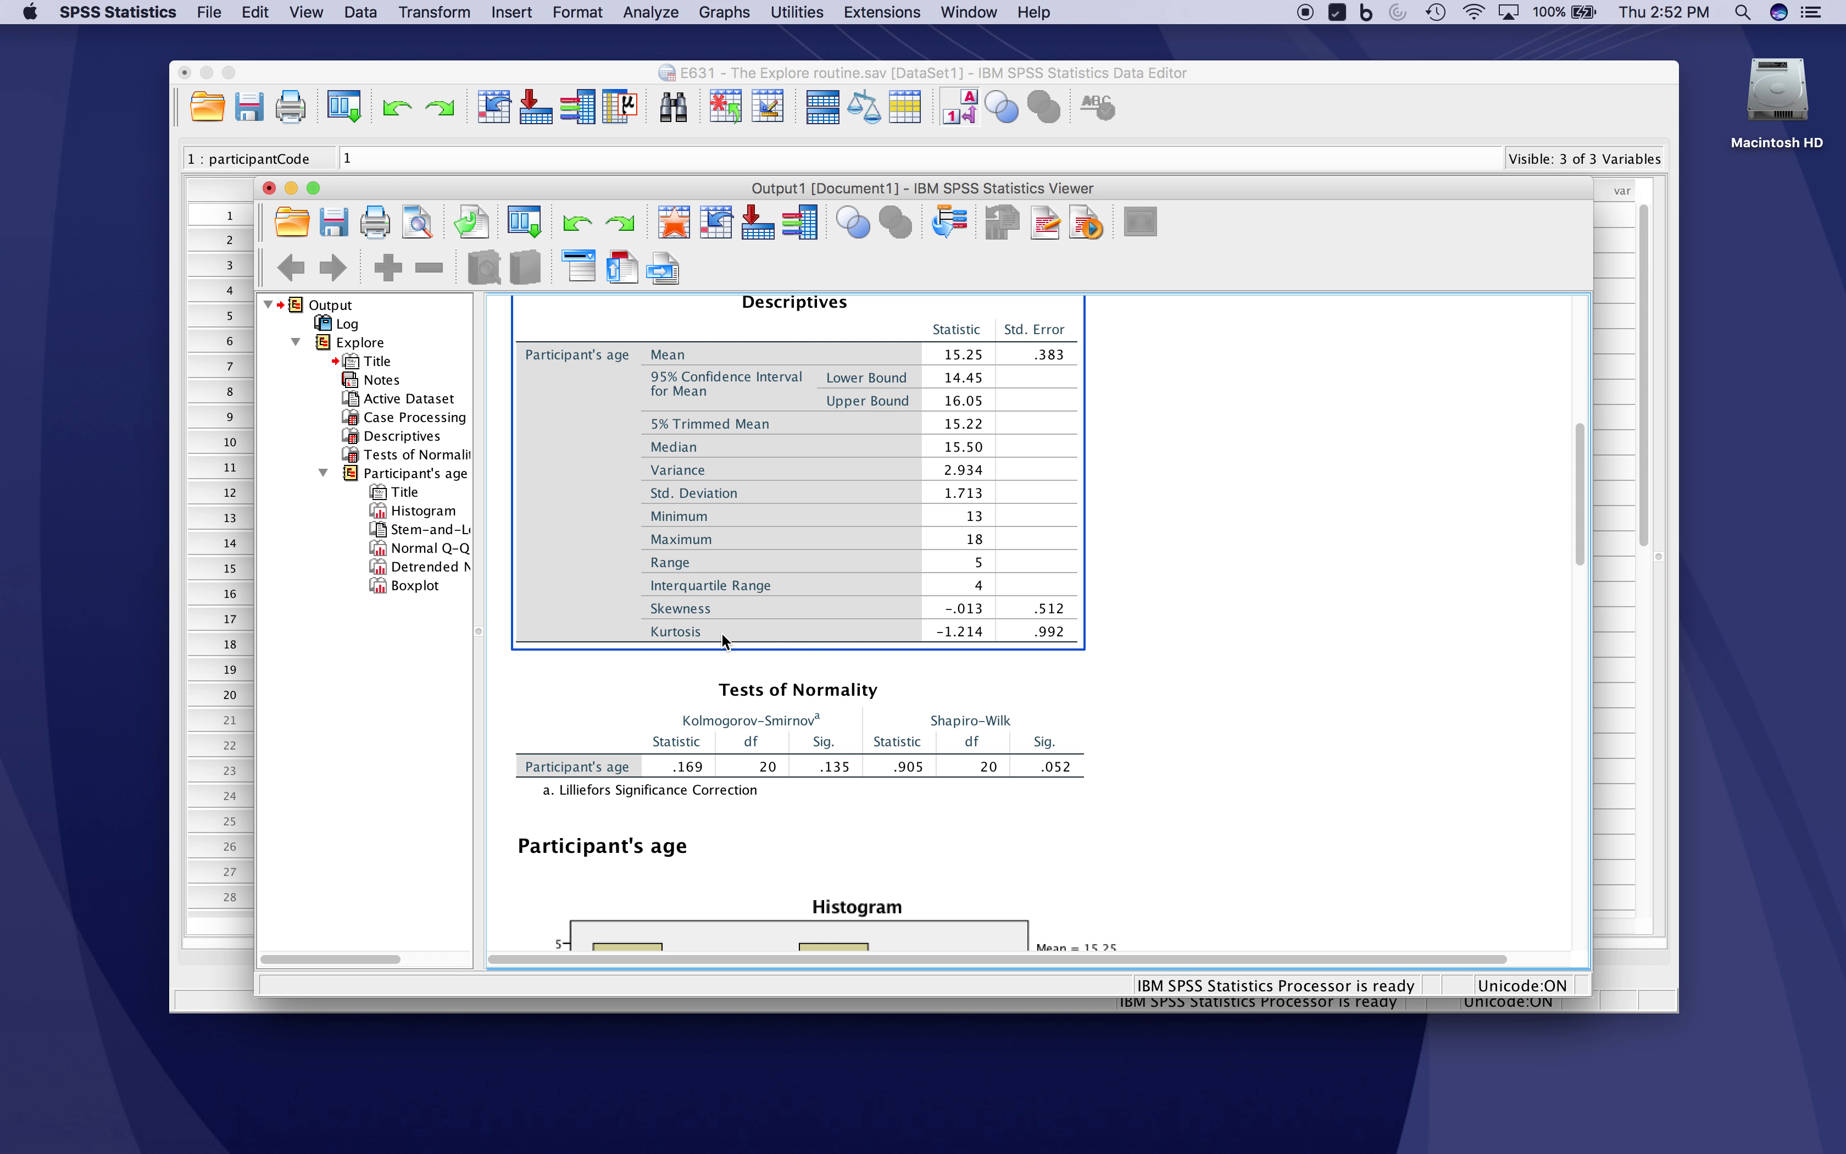
left_click(1238, 645)
scroll(1307, 640, "down", 4)
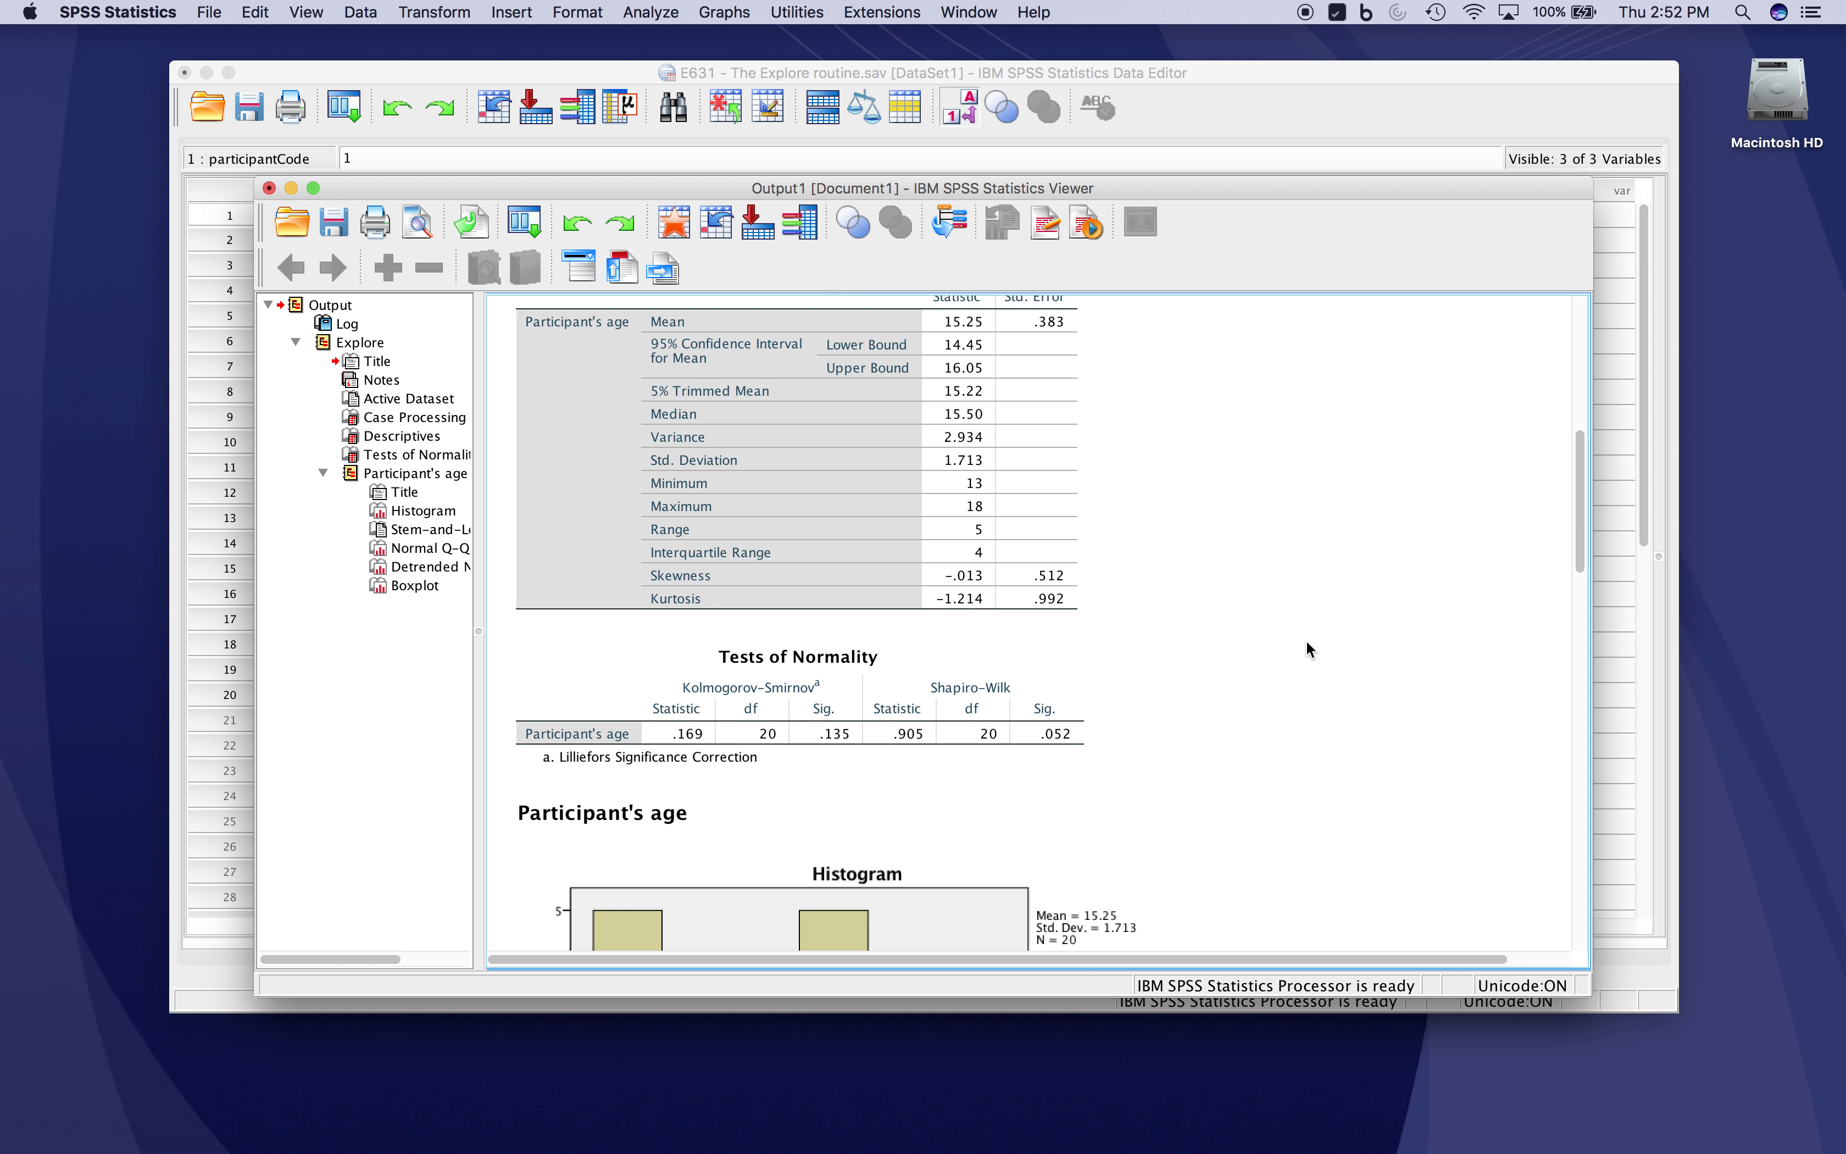
left_click(844, 642)
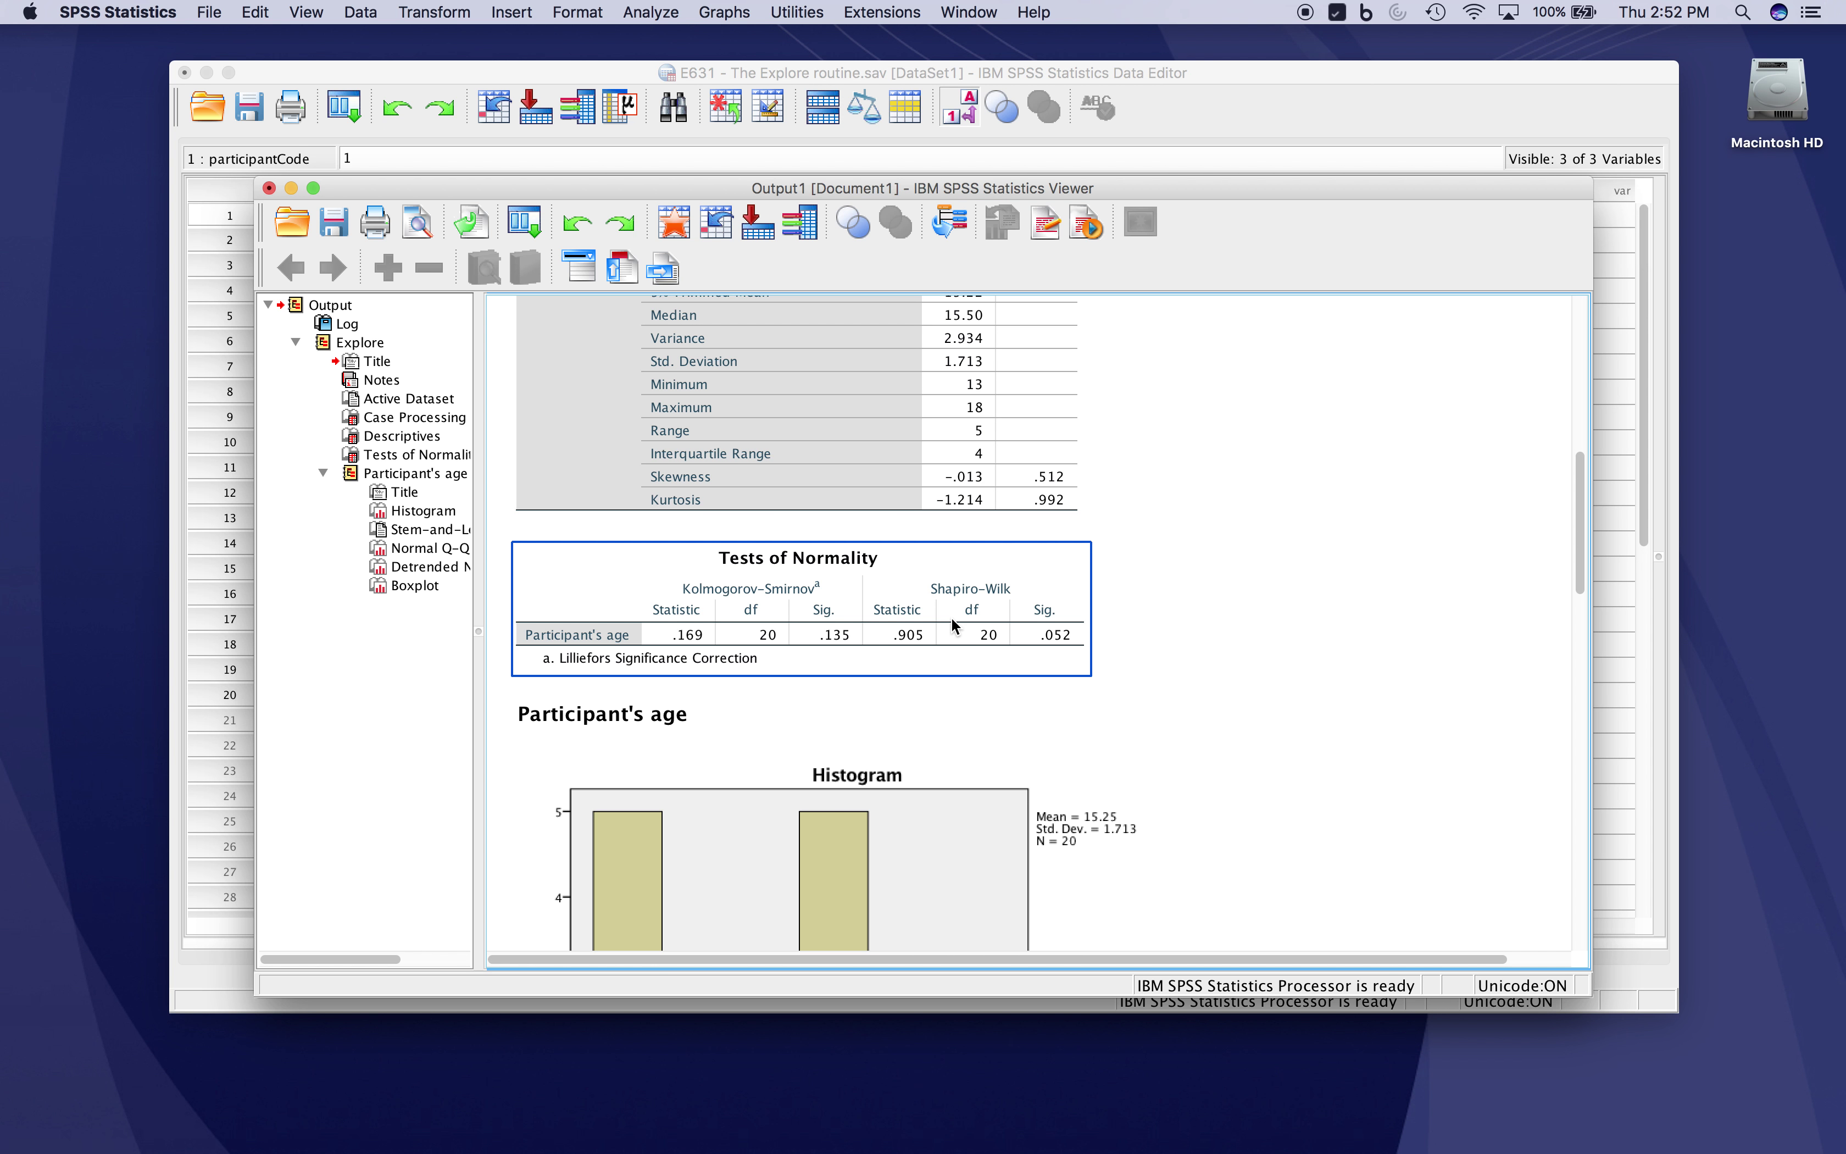
left_click(1333, 653)
scroll(1332, 653, "down", 4)
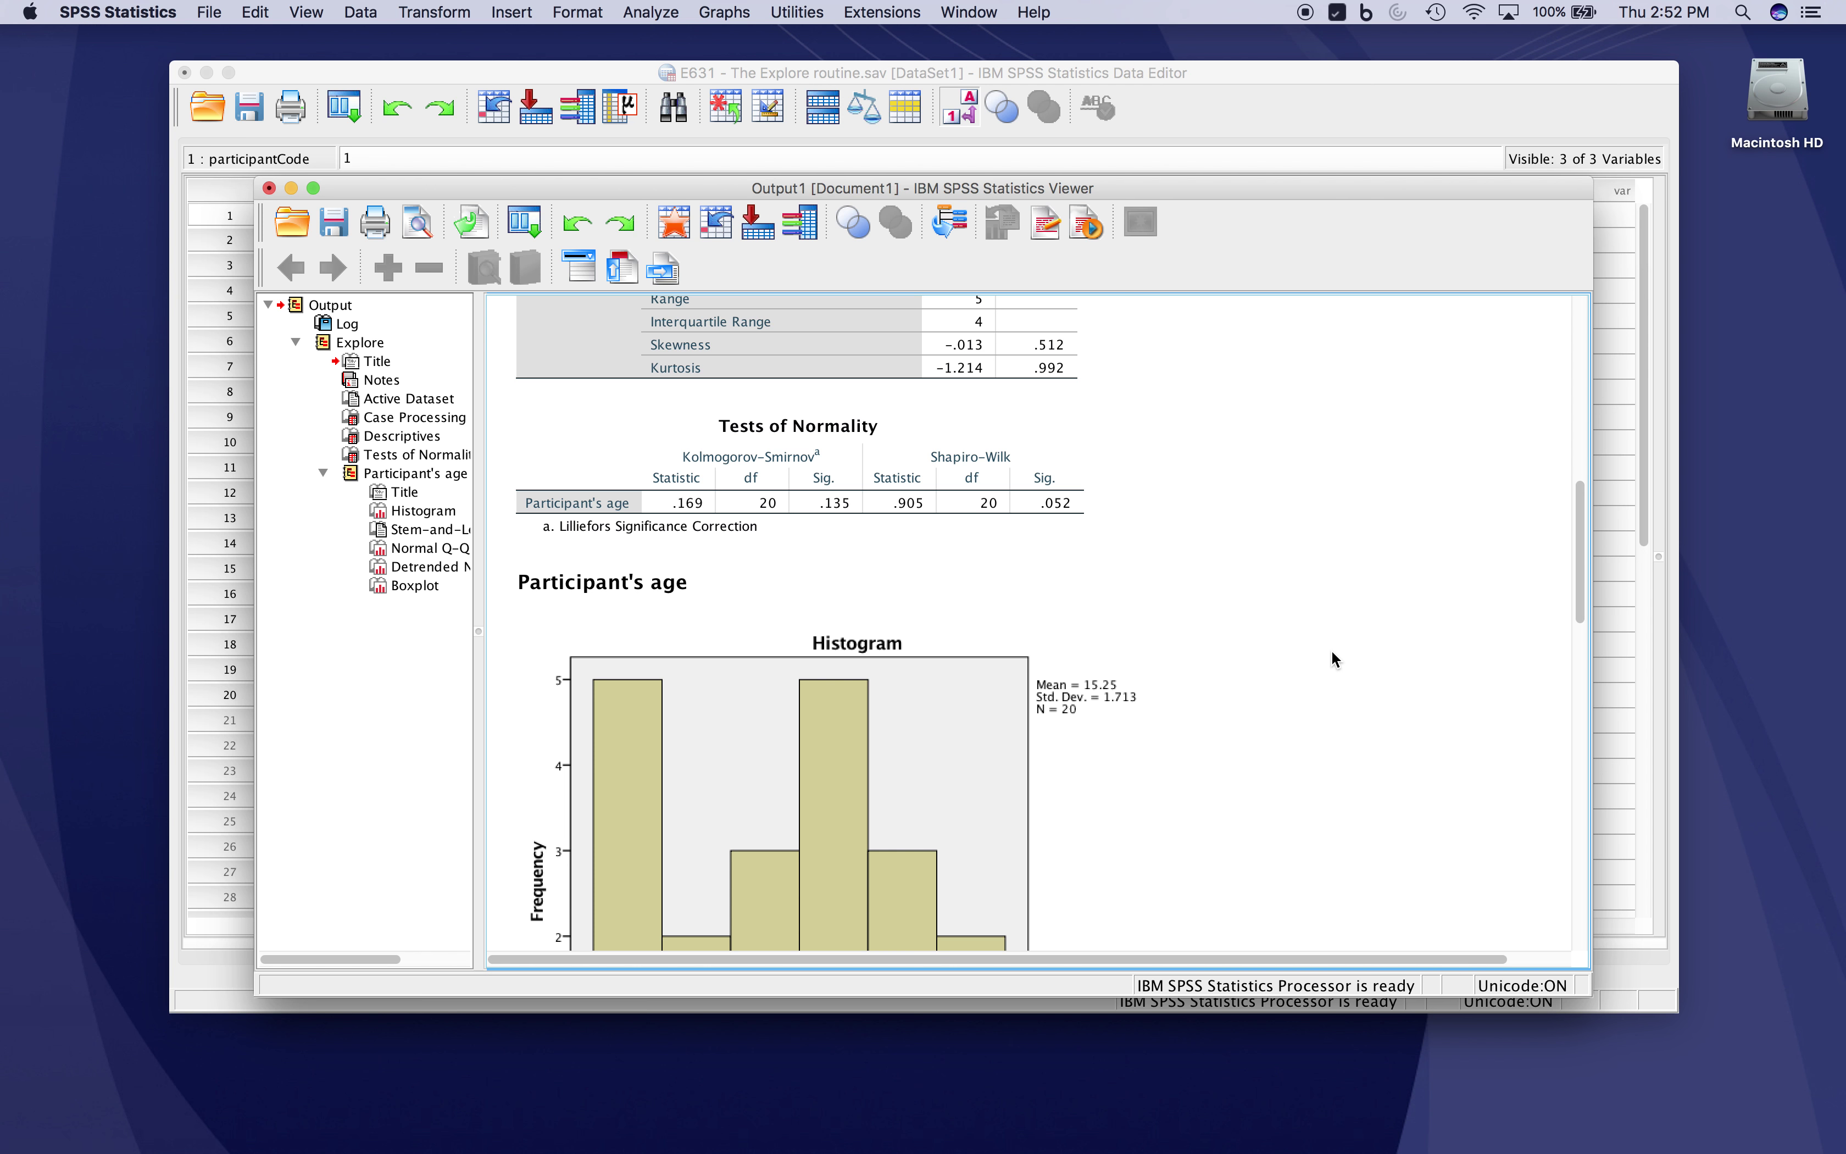
left_click(874, 516)
left_click(1352, 598)
scroll(1378, 647, "down", 5)
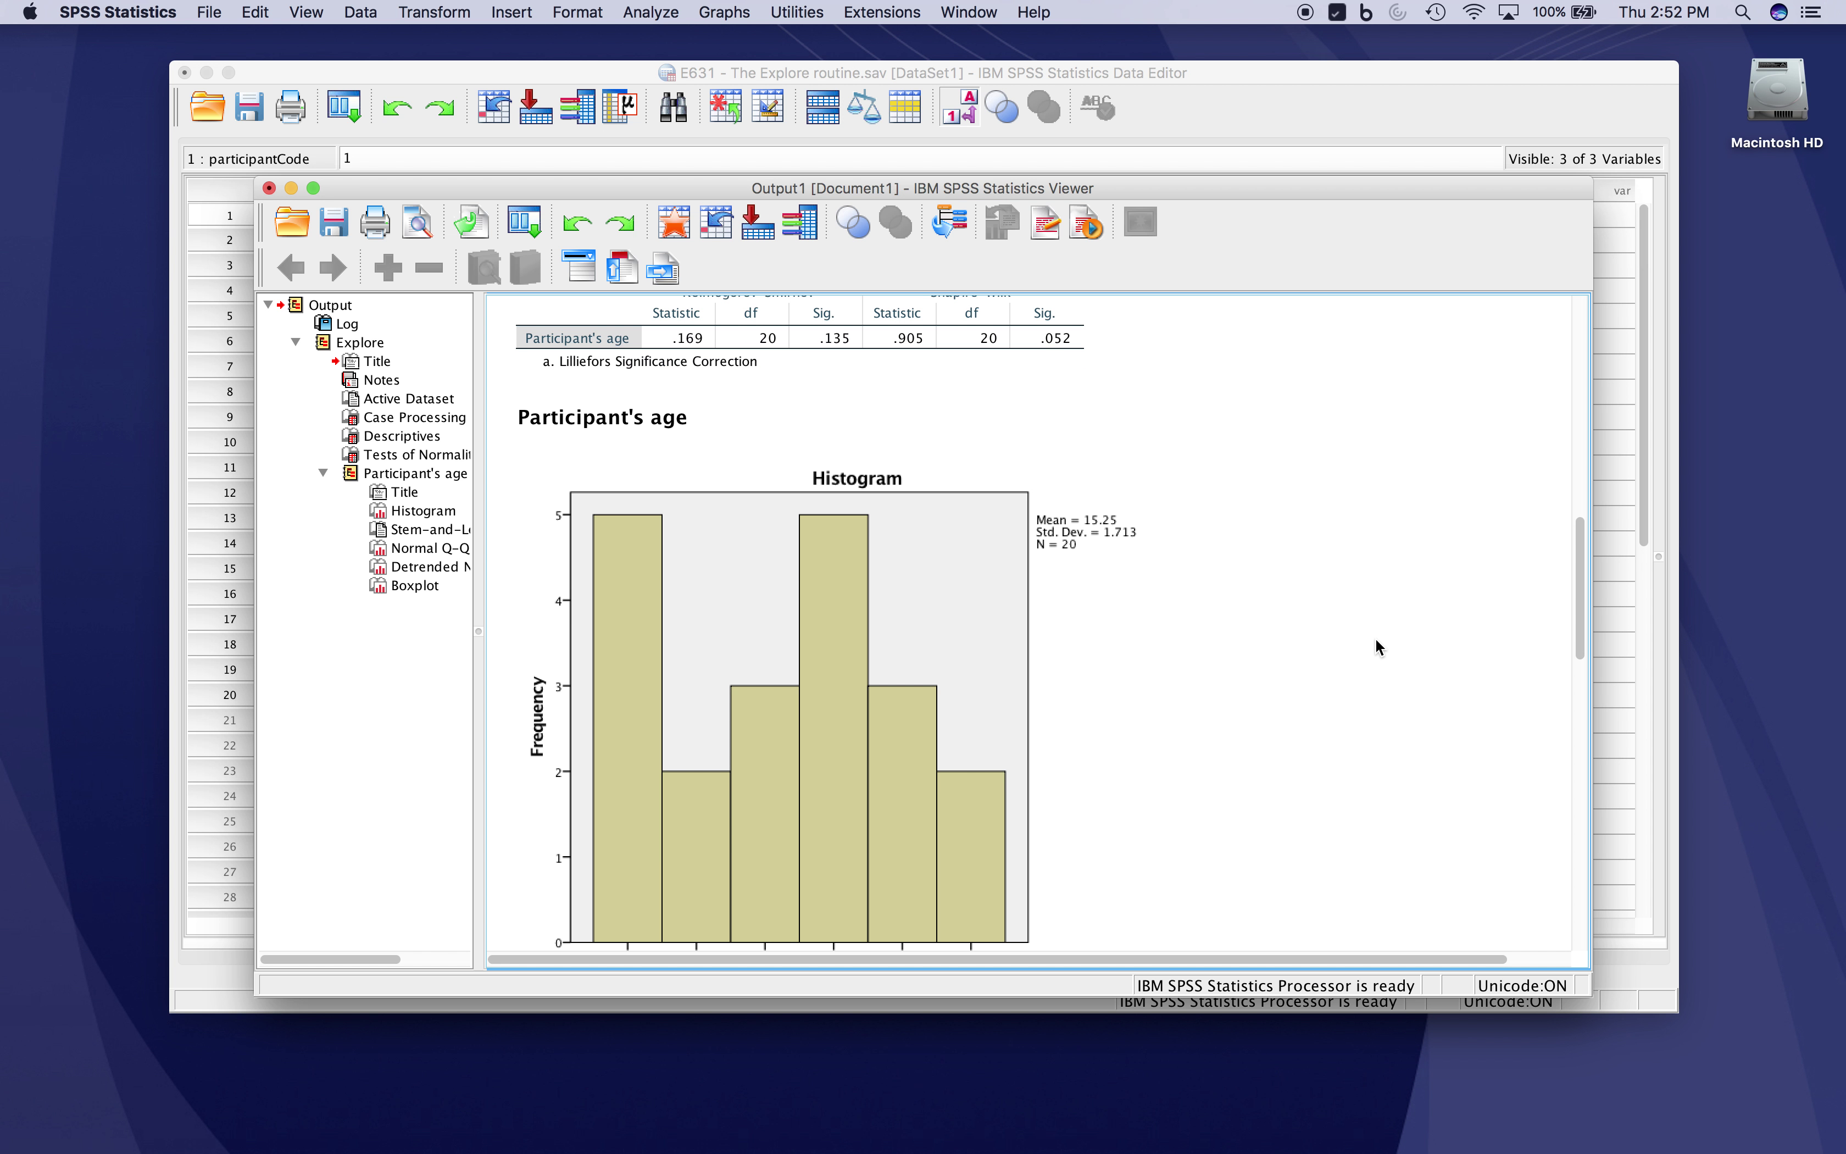
scroll(1378, 647, "down", 2)
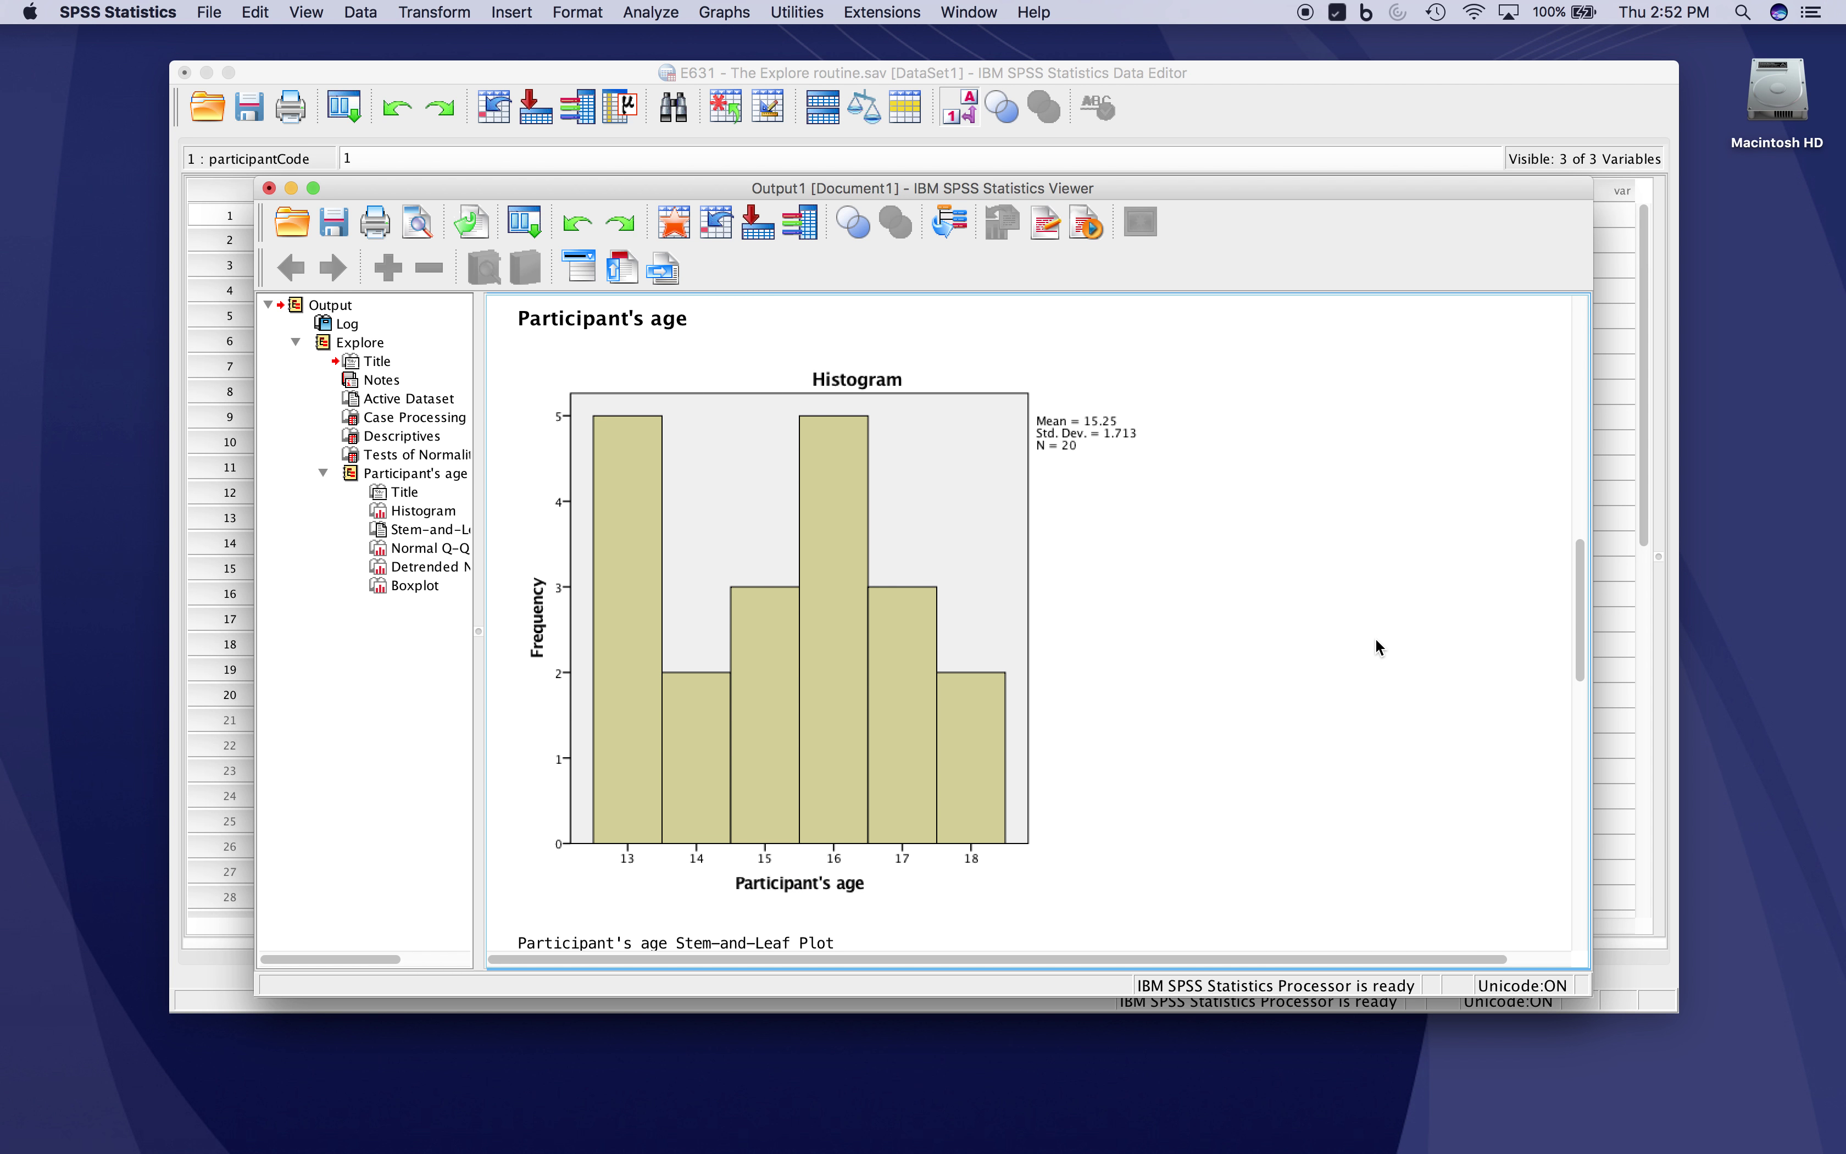
scroll(1379, 647, "down", 8)
scroll(1378, 648, "down", 6)
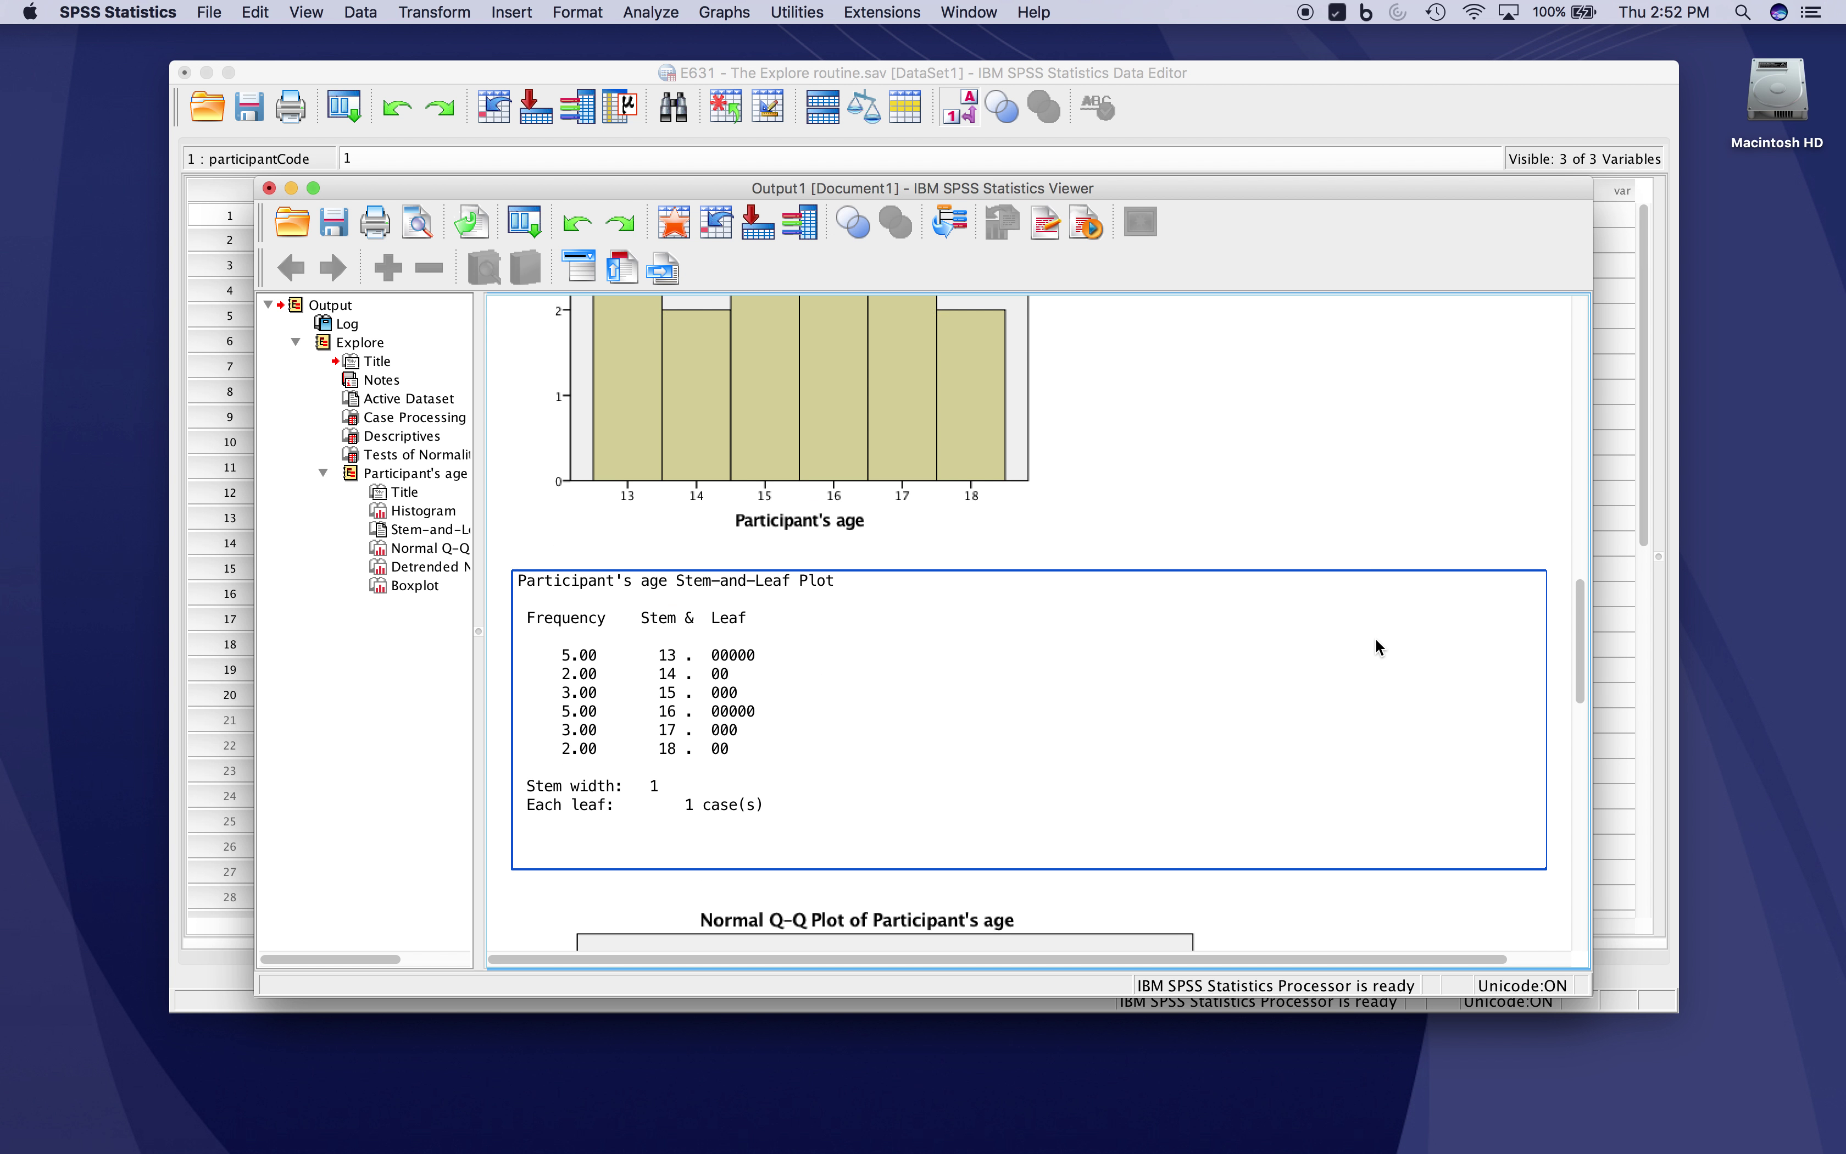
scroll(1376, 639, "down", 6)
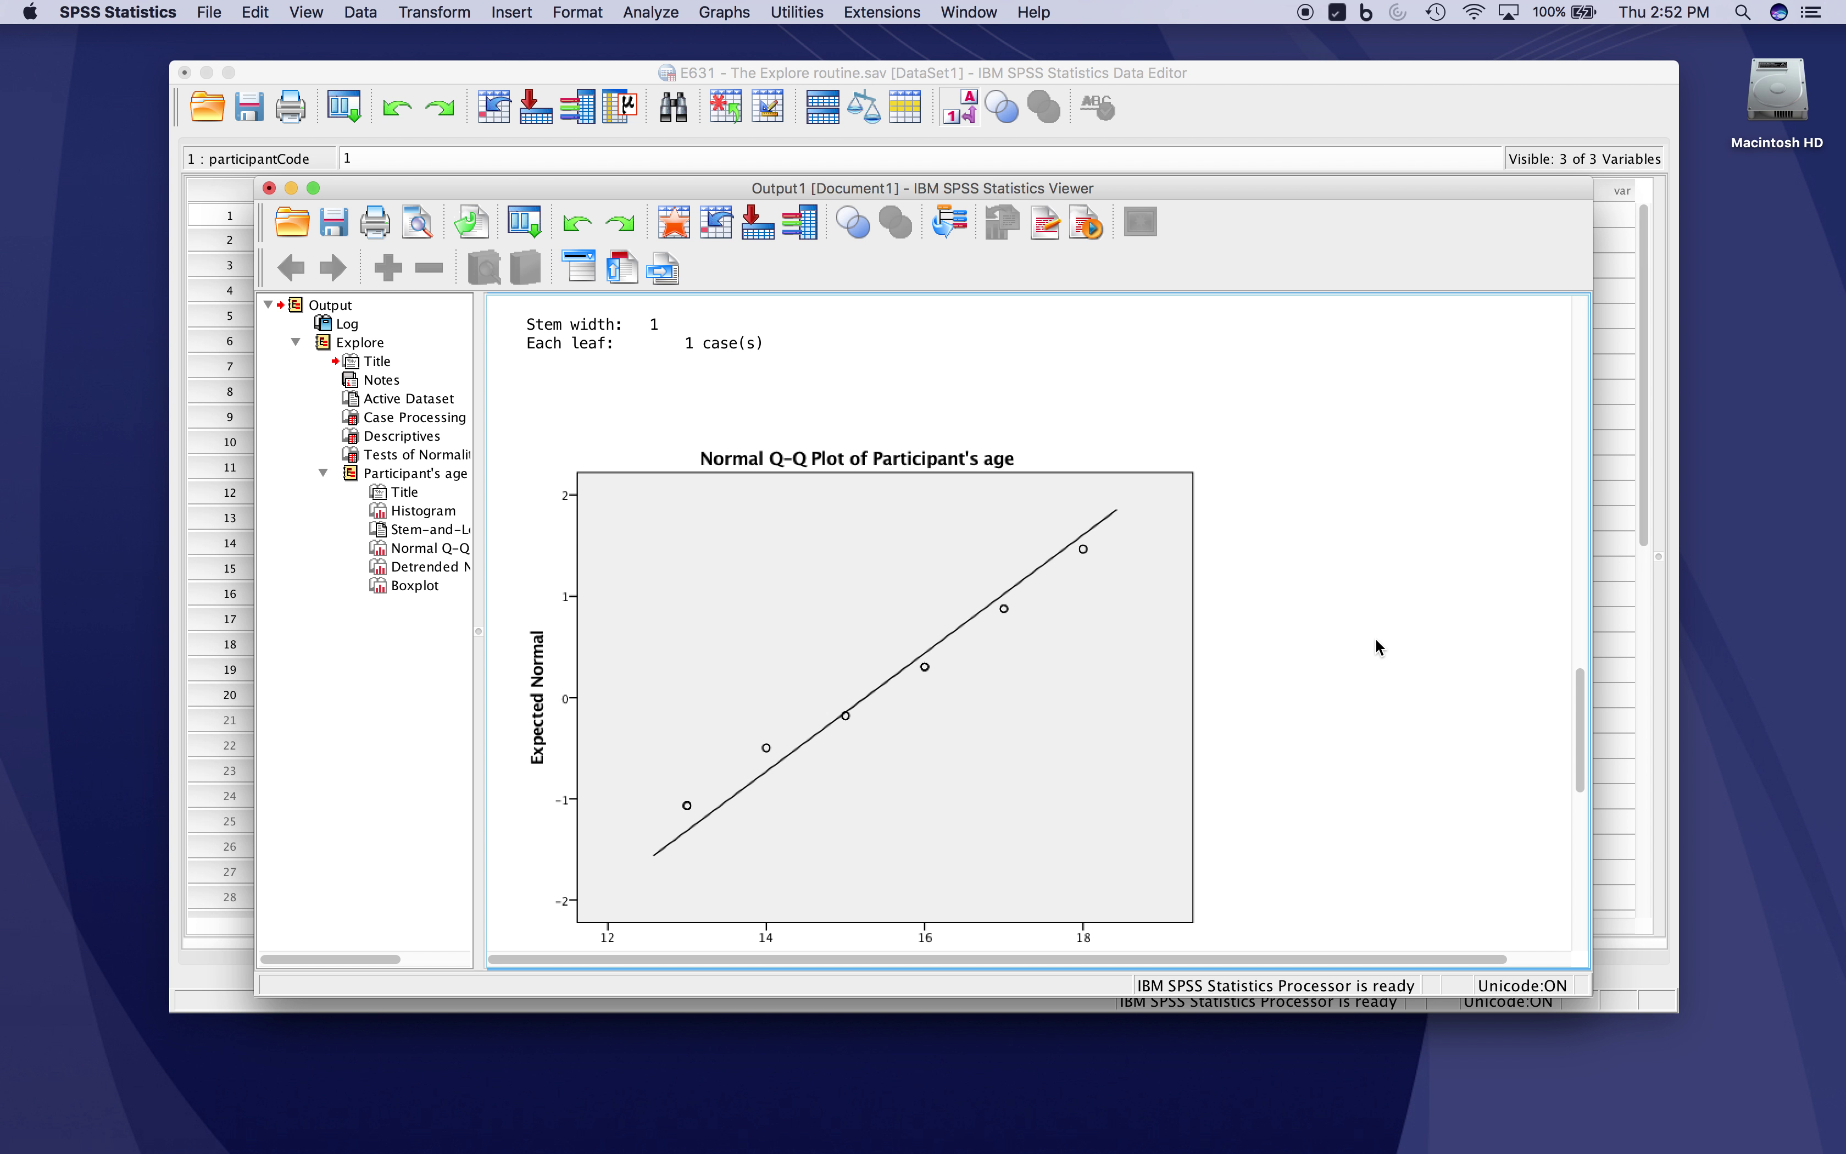
scroll(1376, 643, "down", 6)
scroll(1377, 641, "down", 7)
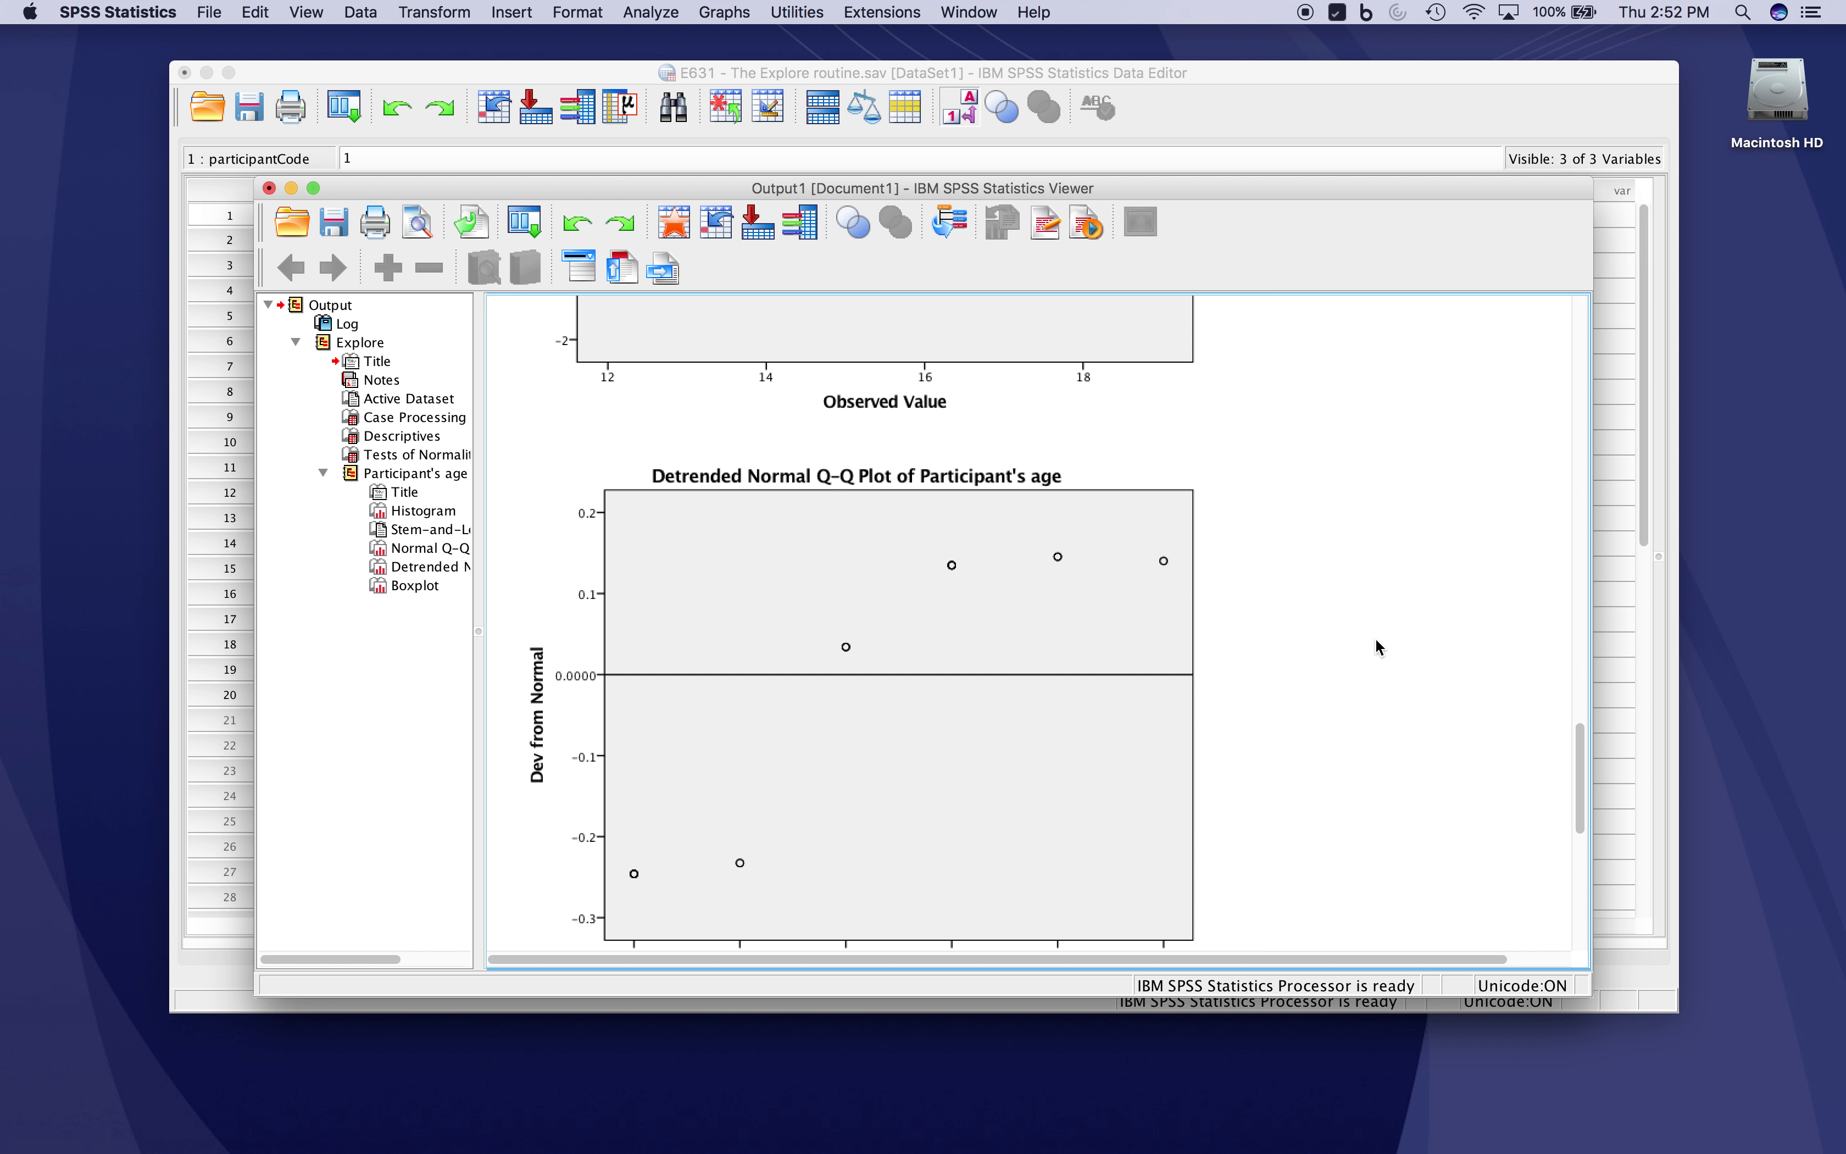
scroll(1374, 640, "down", 8)
scroll(1376, 641, "down", 8)
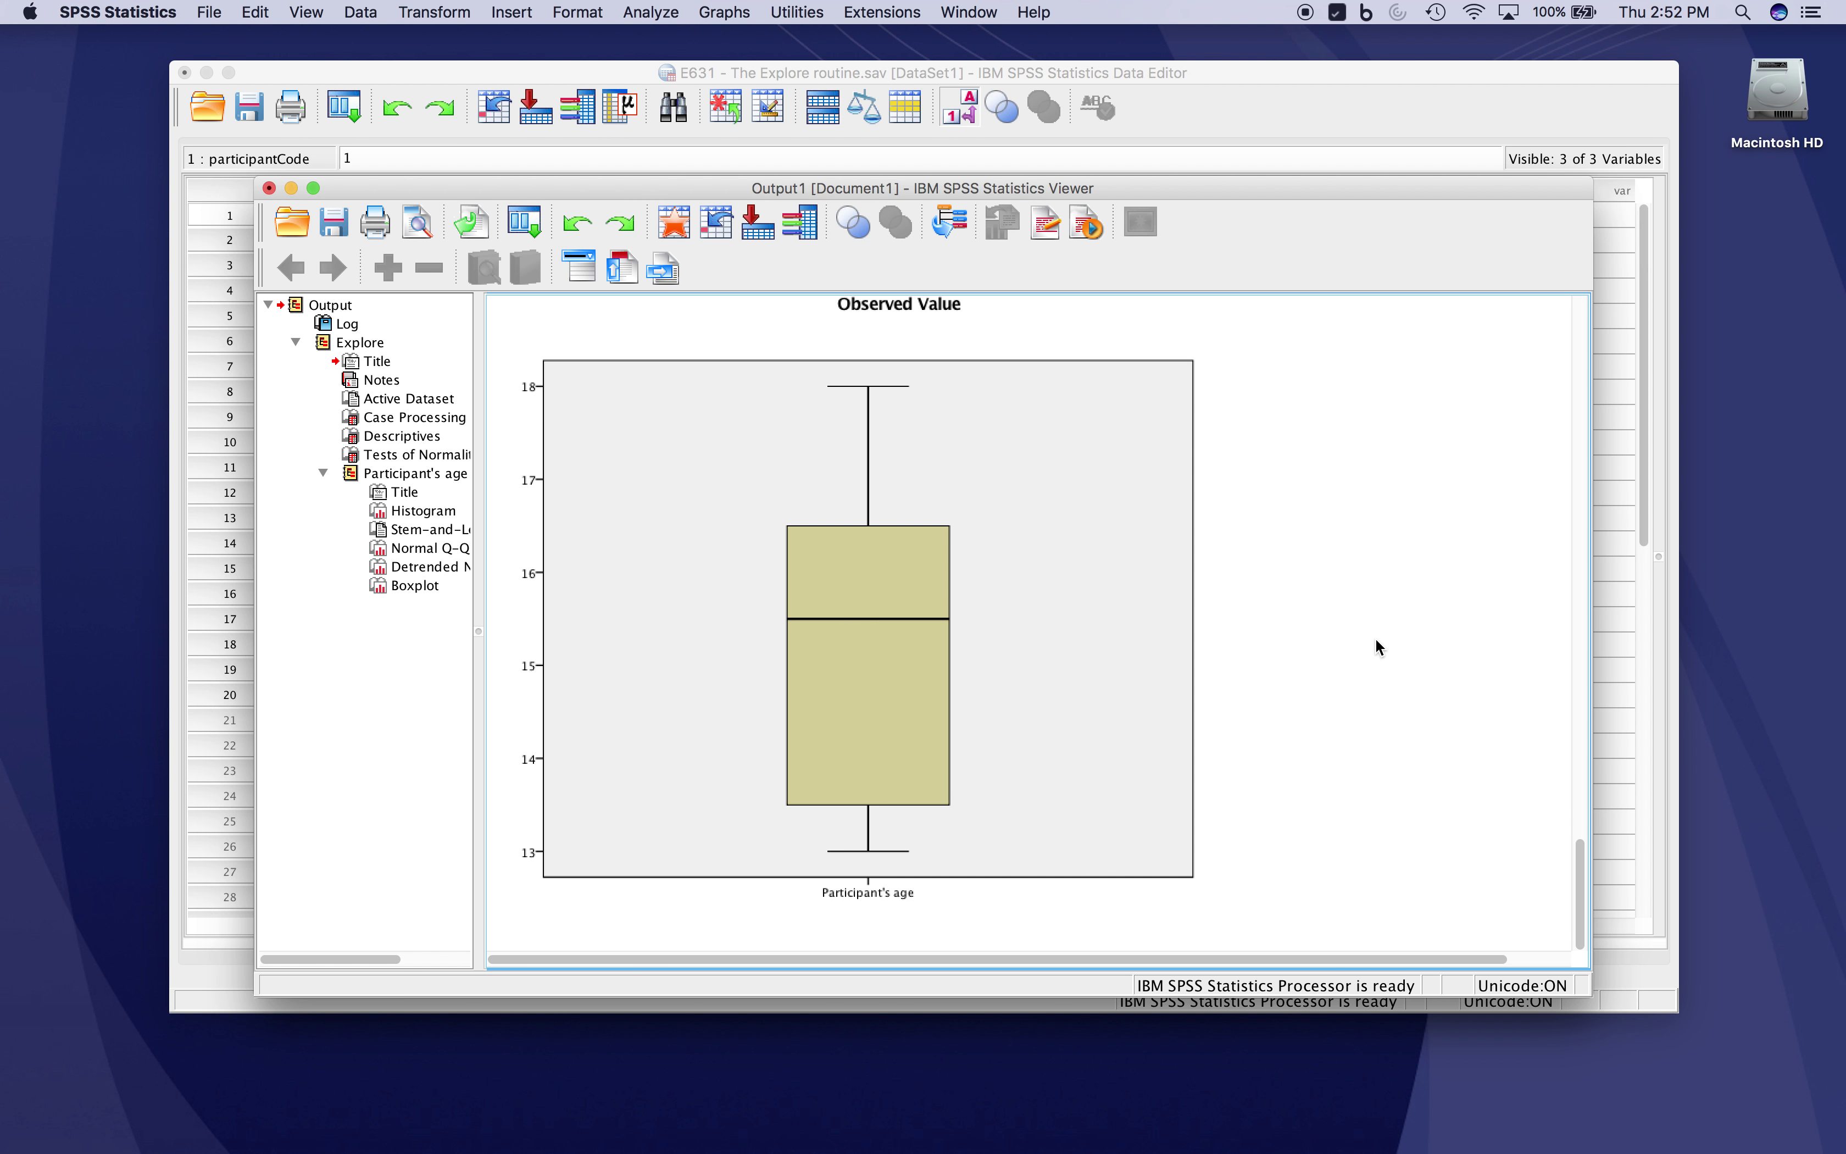
scroll(1376, 640, "up", 12)
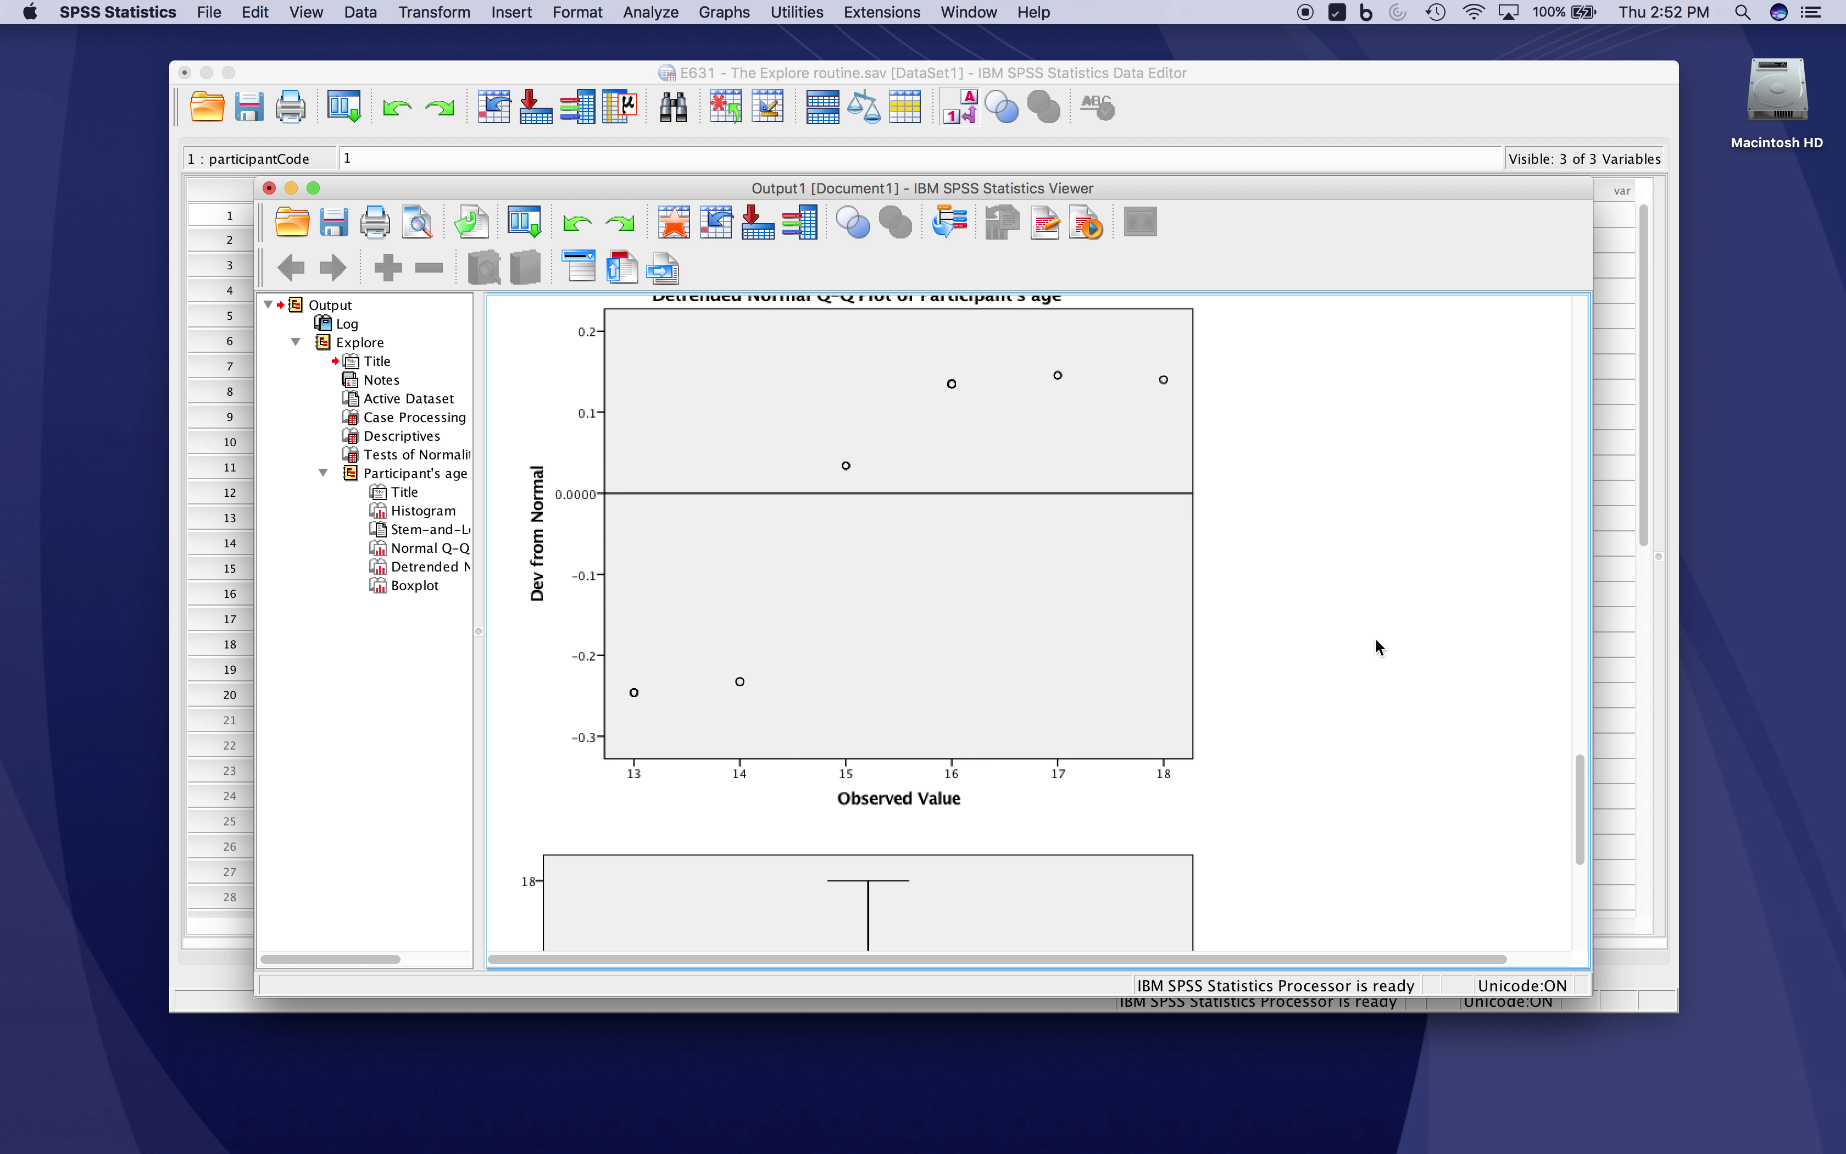
scroll(1375, 640, "up", 20)
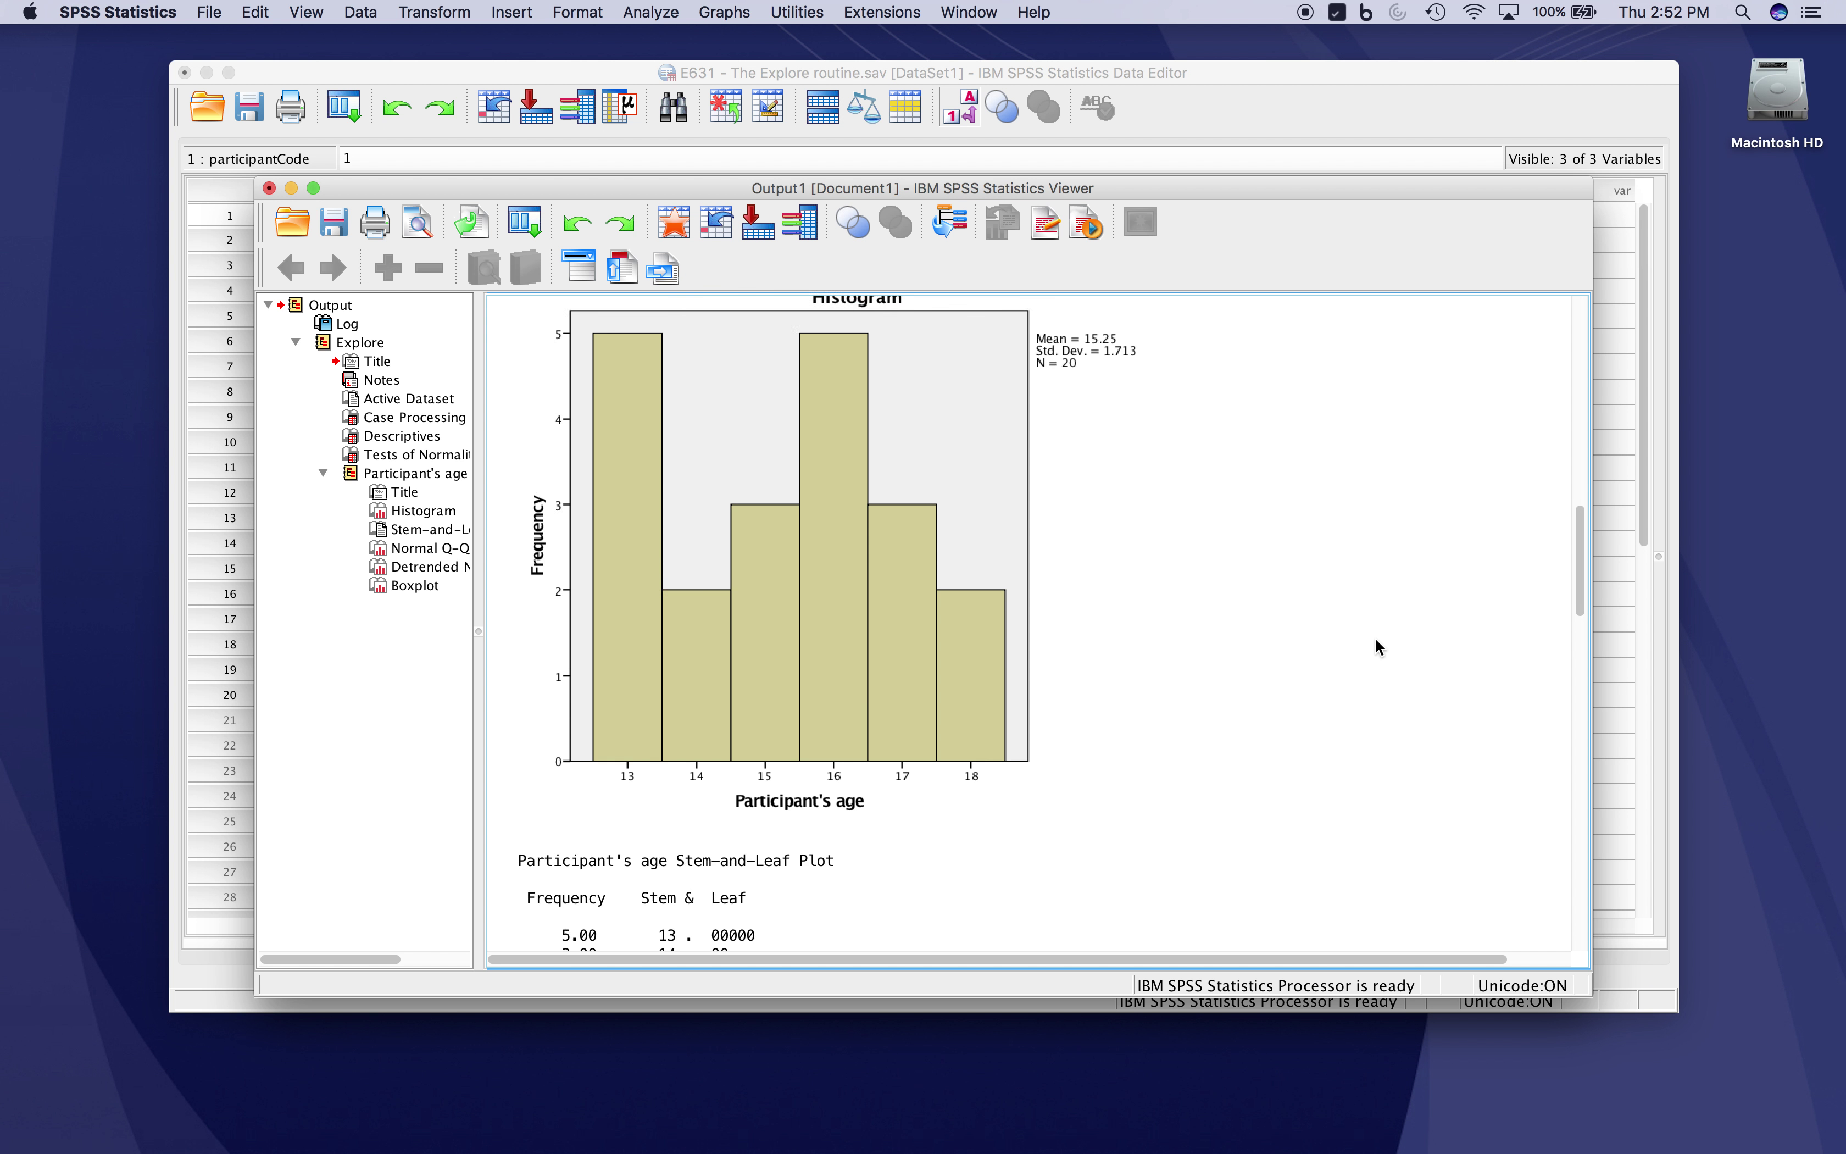
scroll(1376, 646, "up", 20)
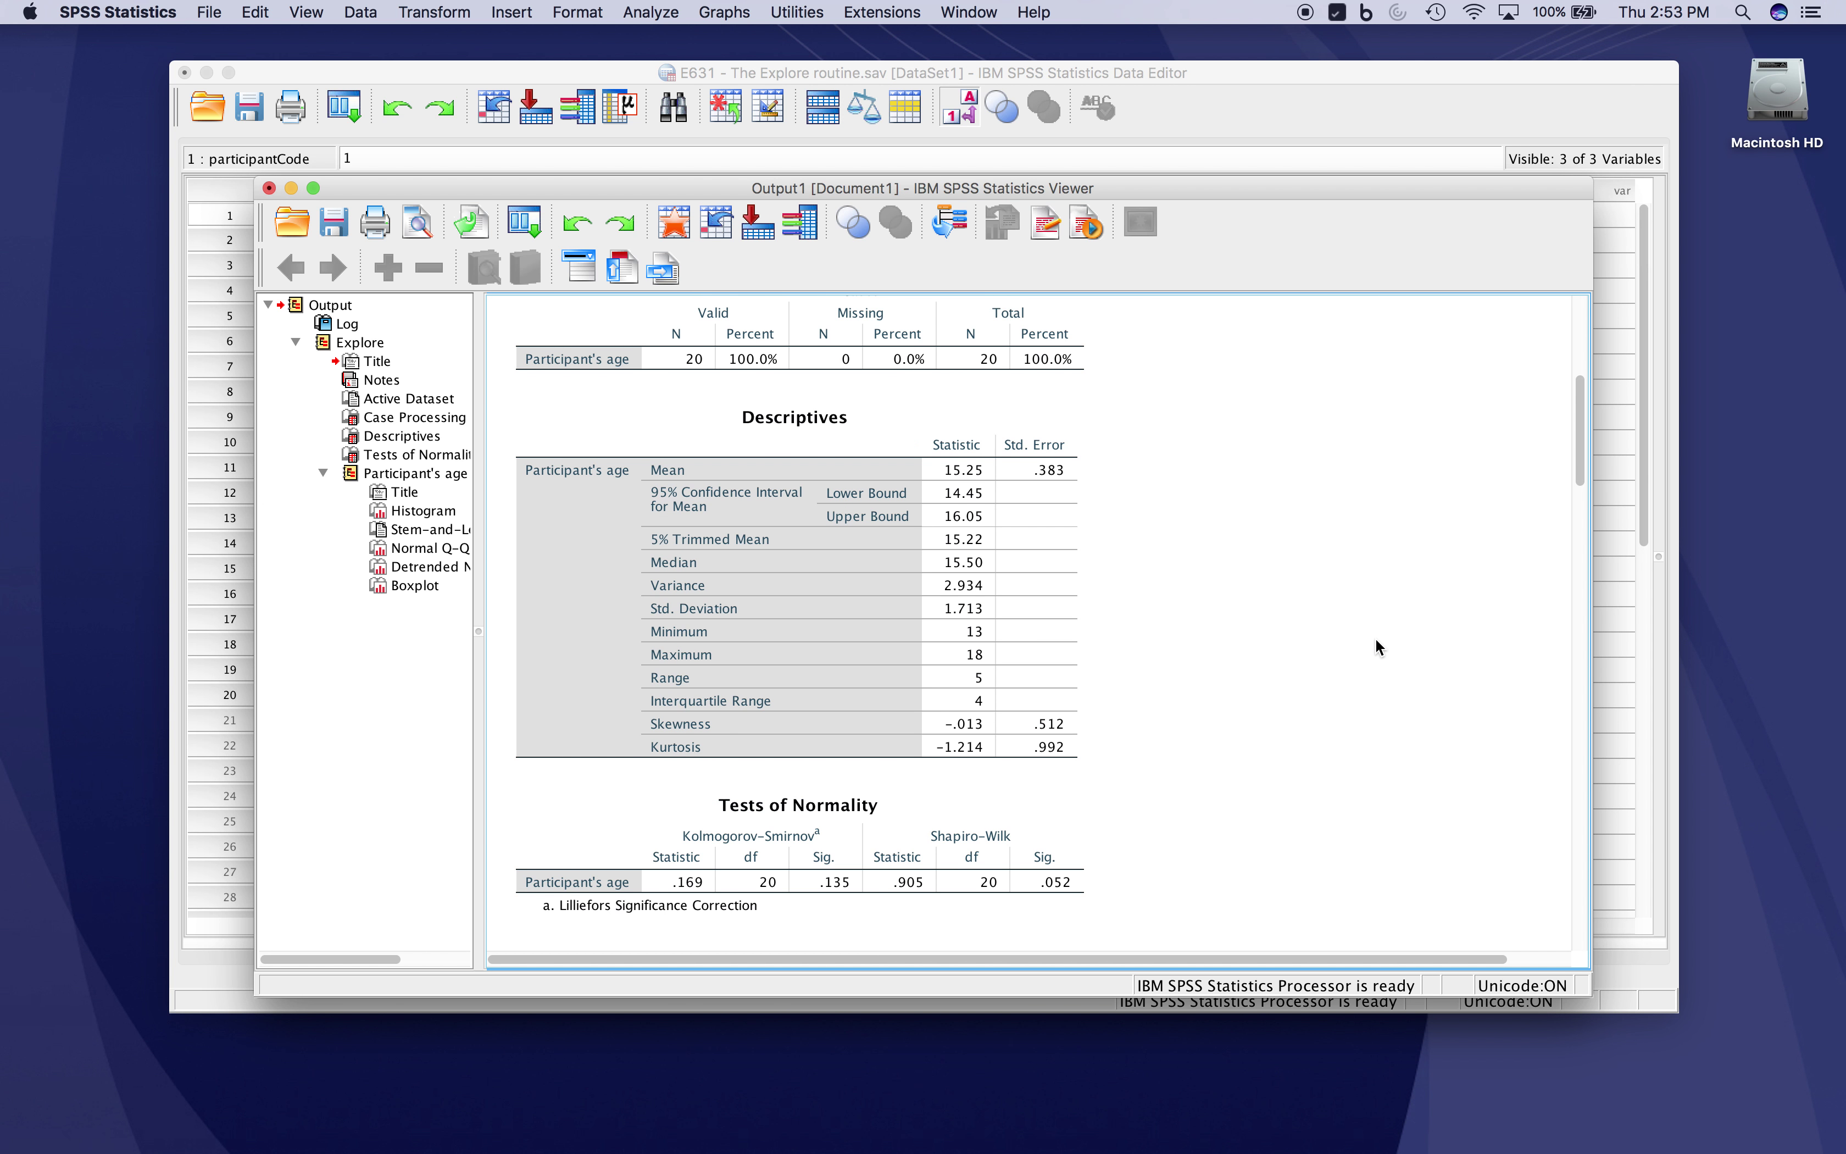
scroll(1377, 646, "up", 3)
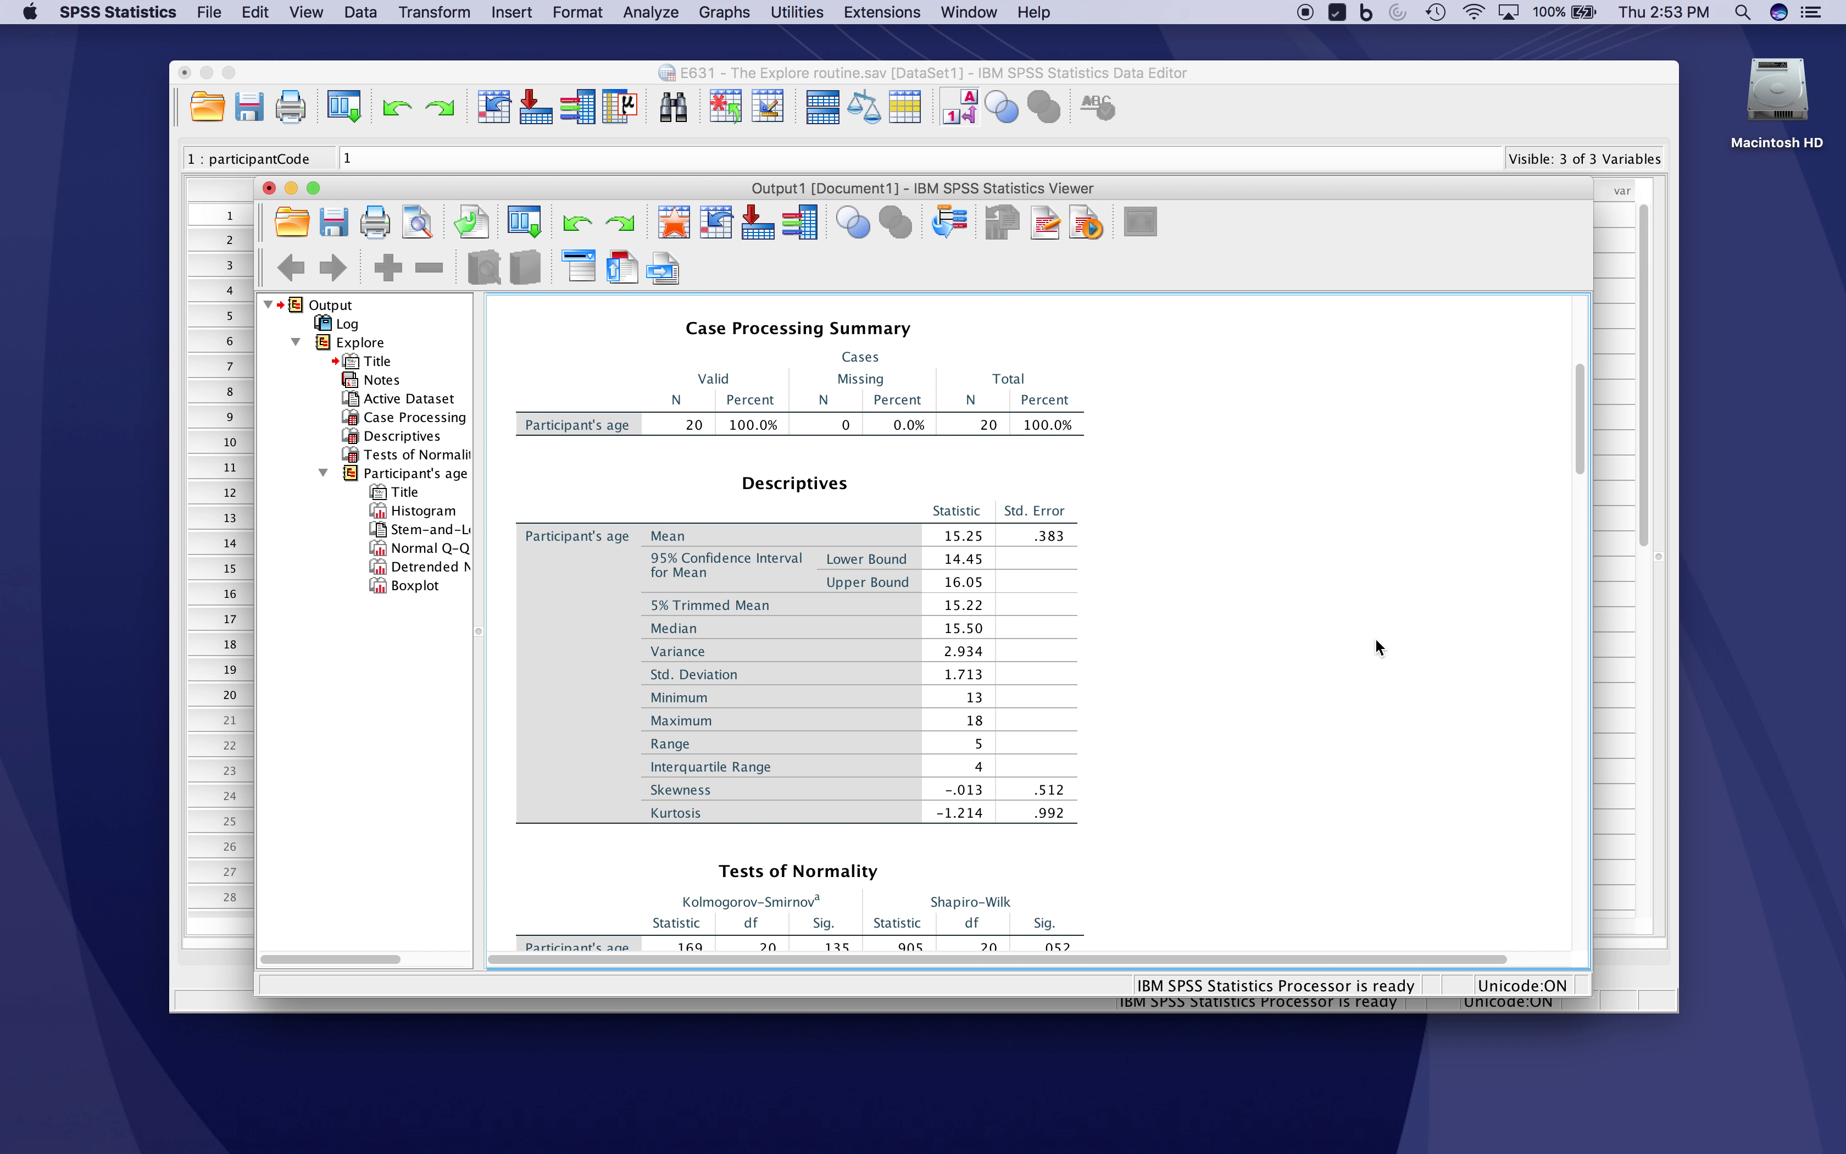
scroll(1375, 642, "up", 15)
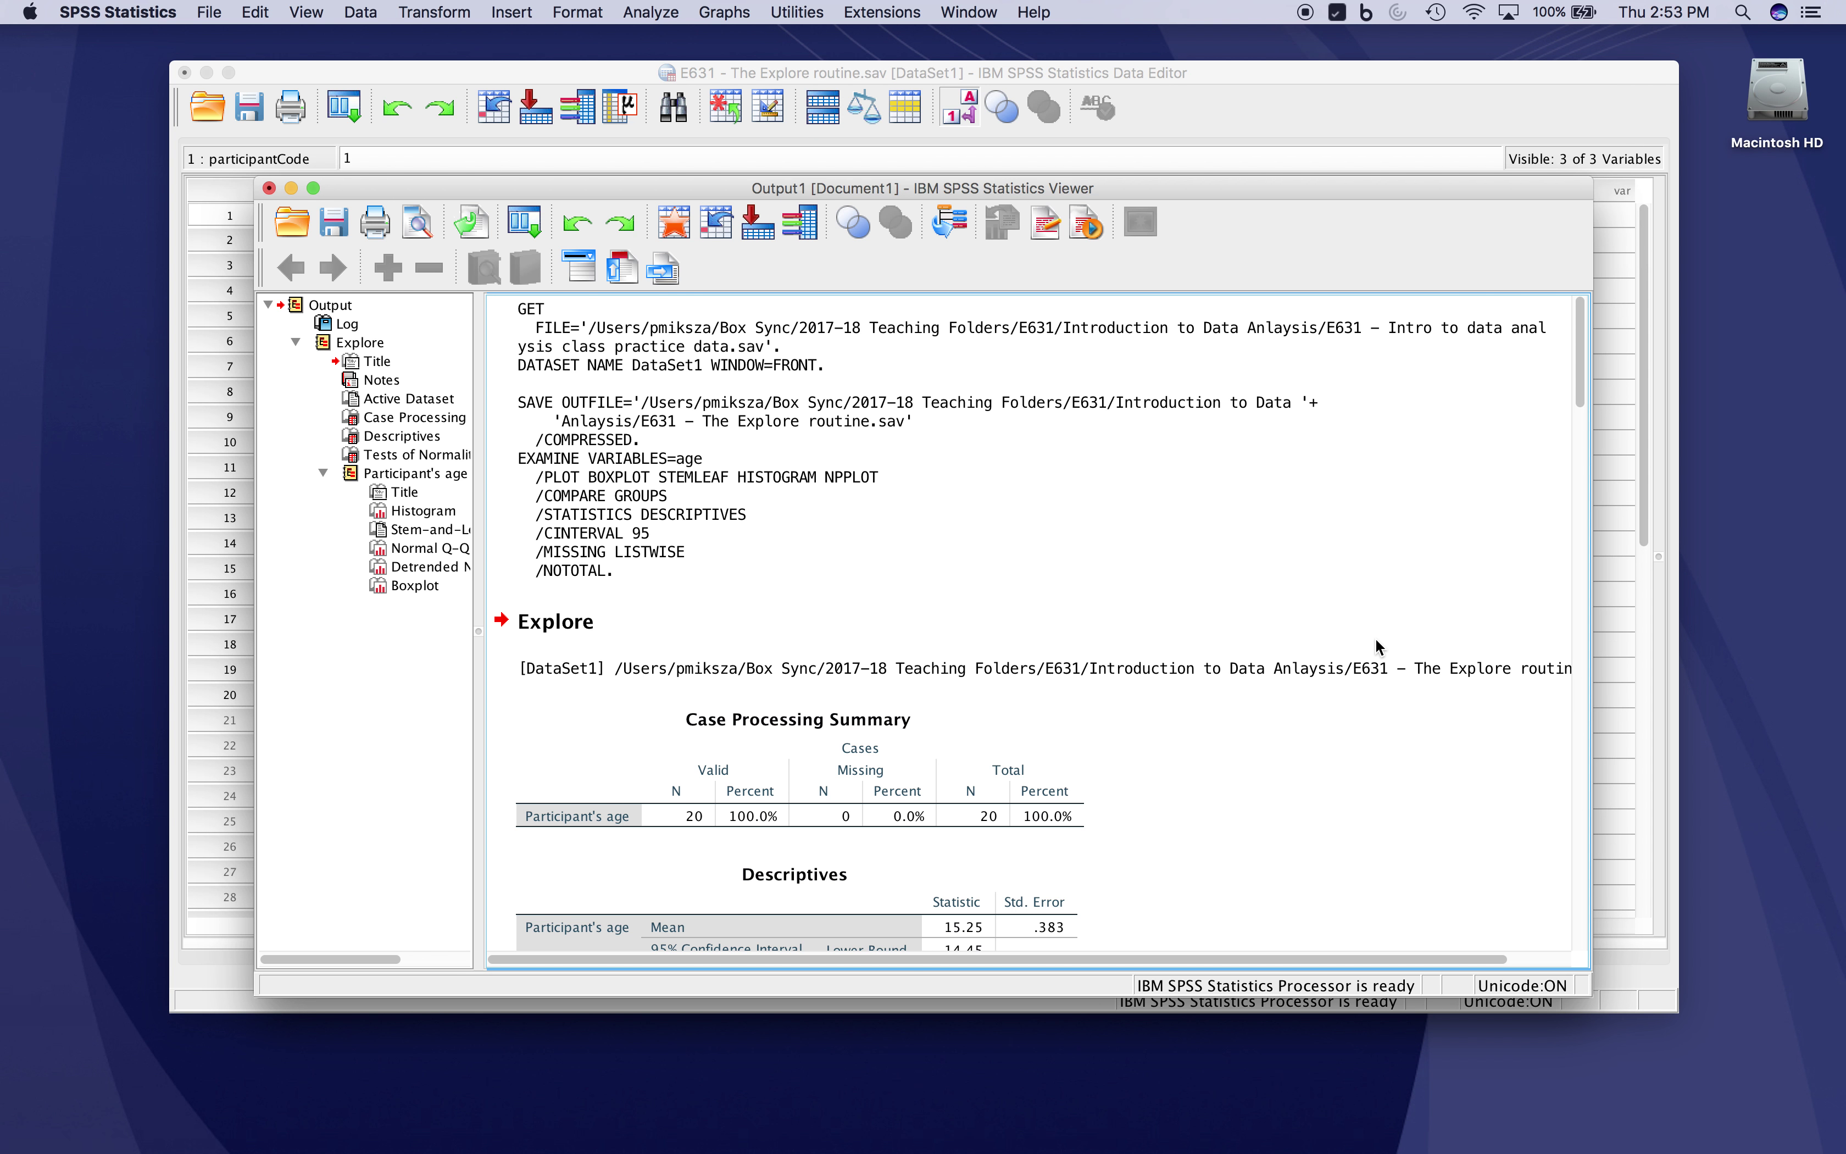
Close the first Output Viewer, discarding its output without saving.
left_click(269, 188)
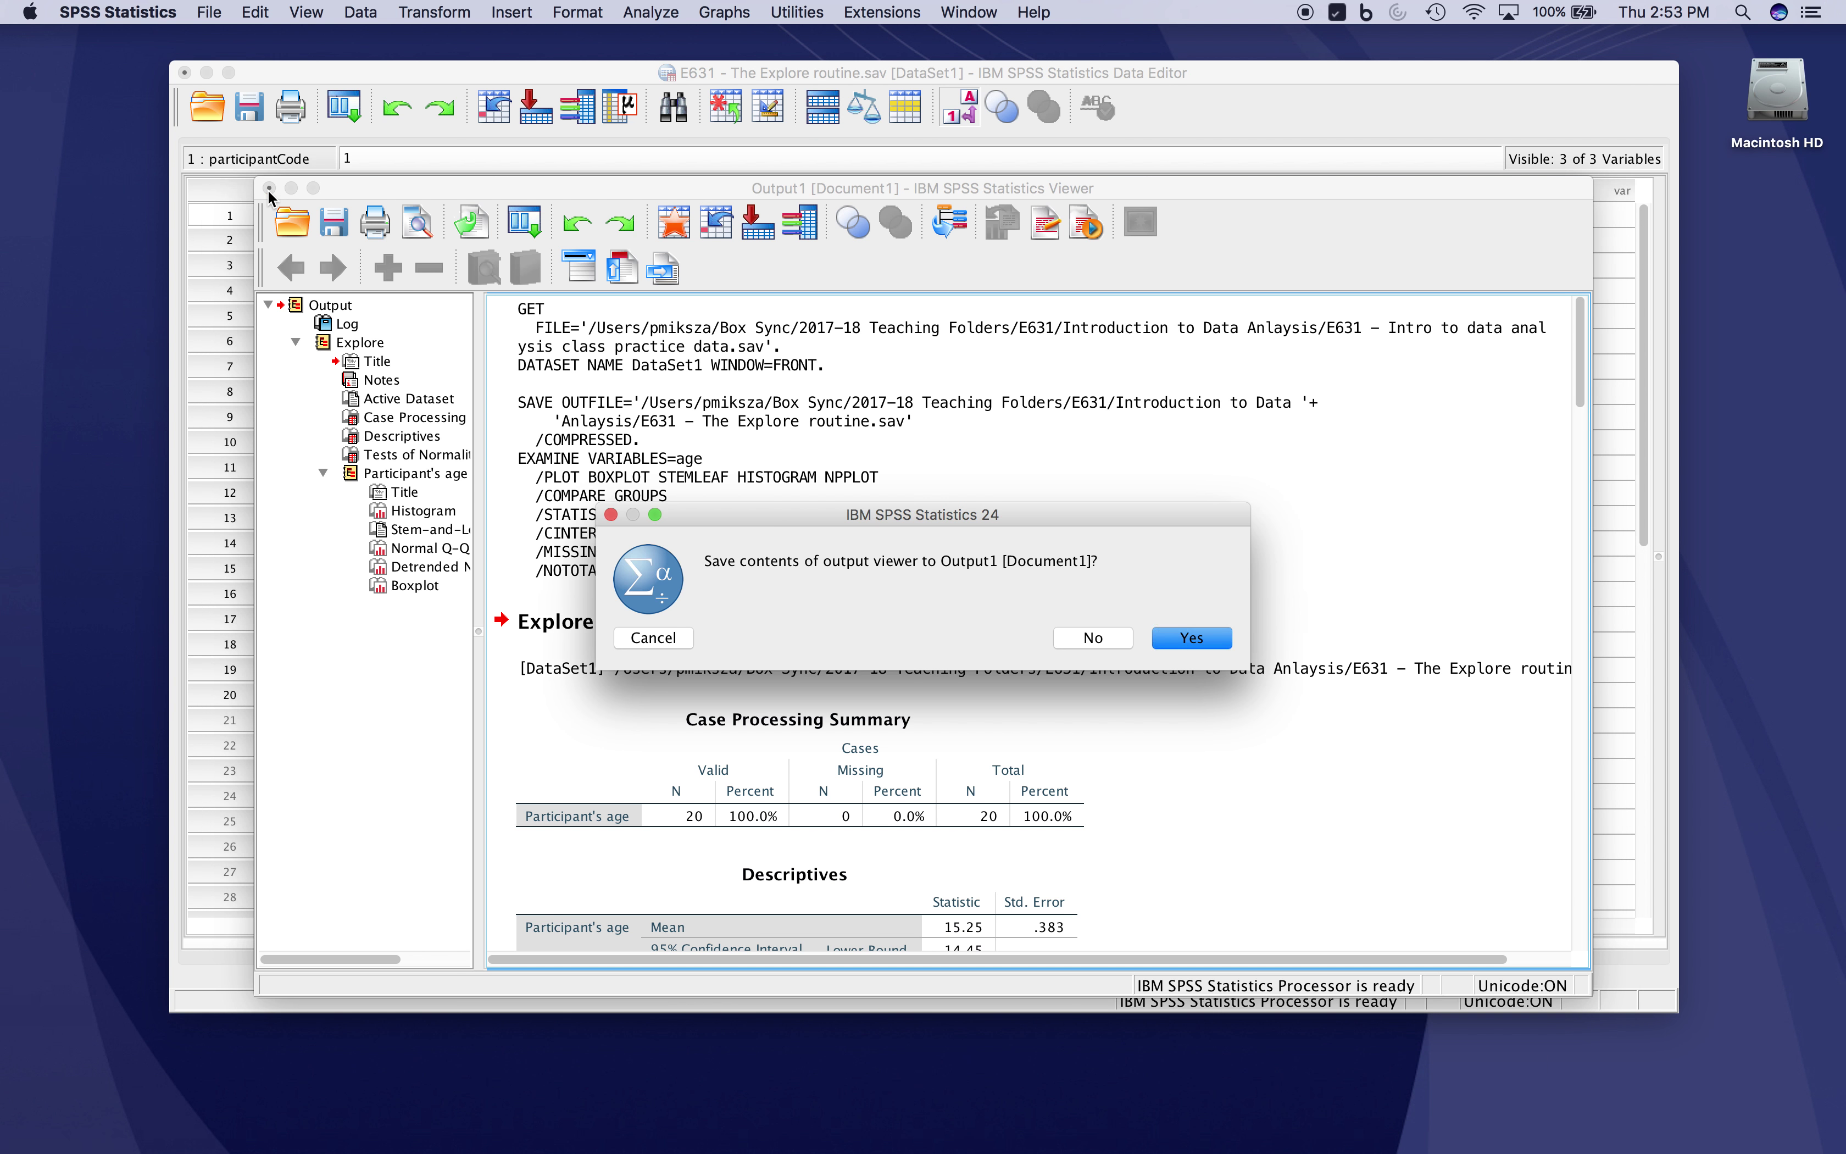
left_click(1094, 638)
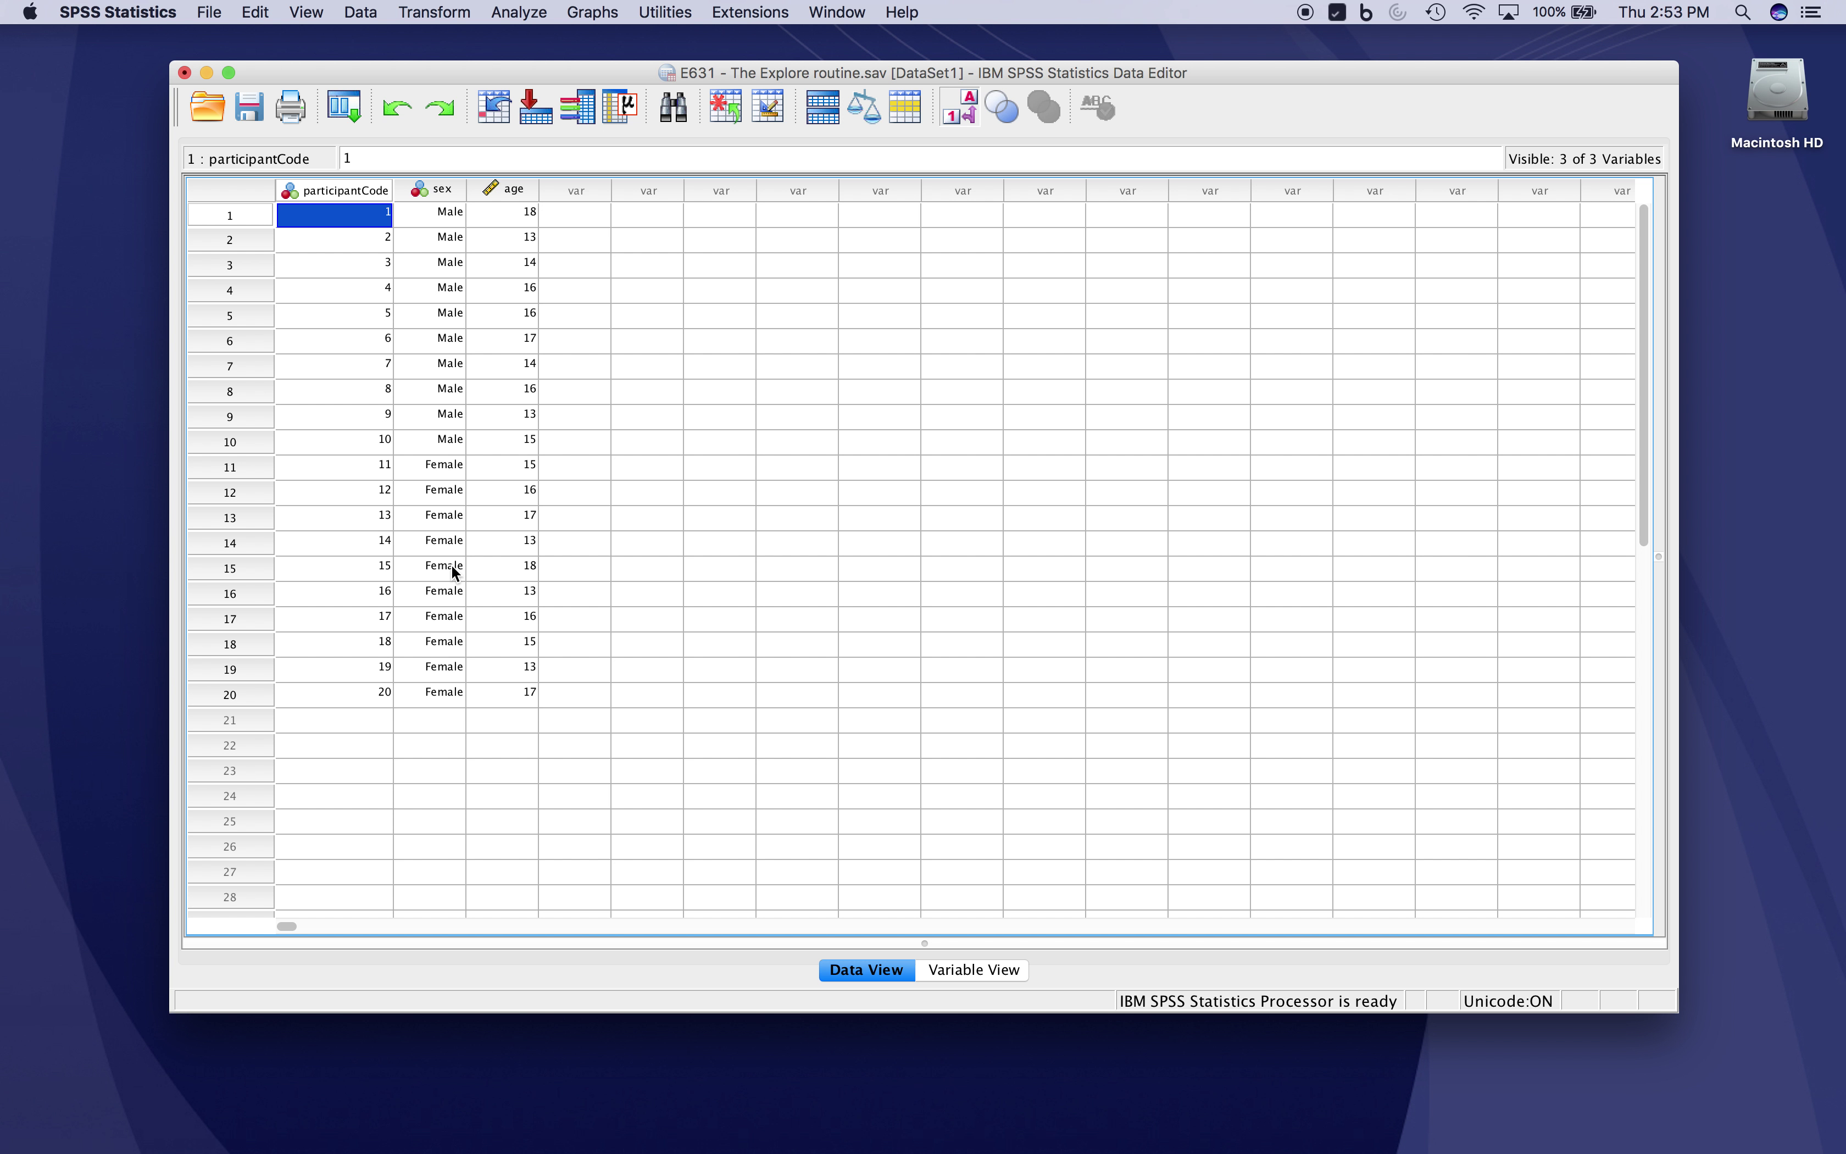
left_click(538, 10)
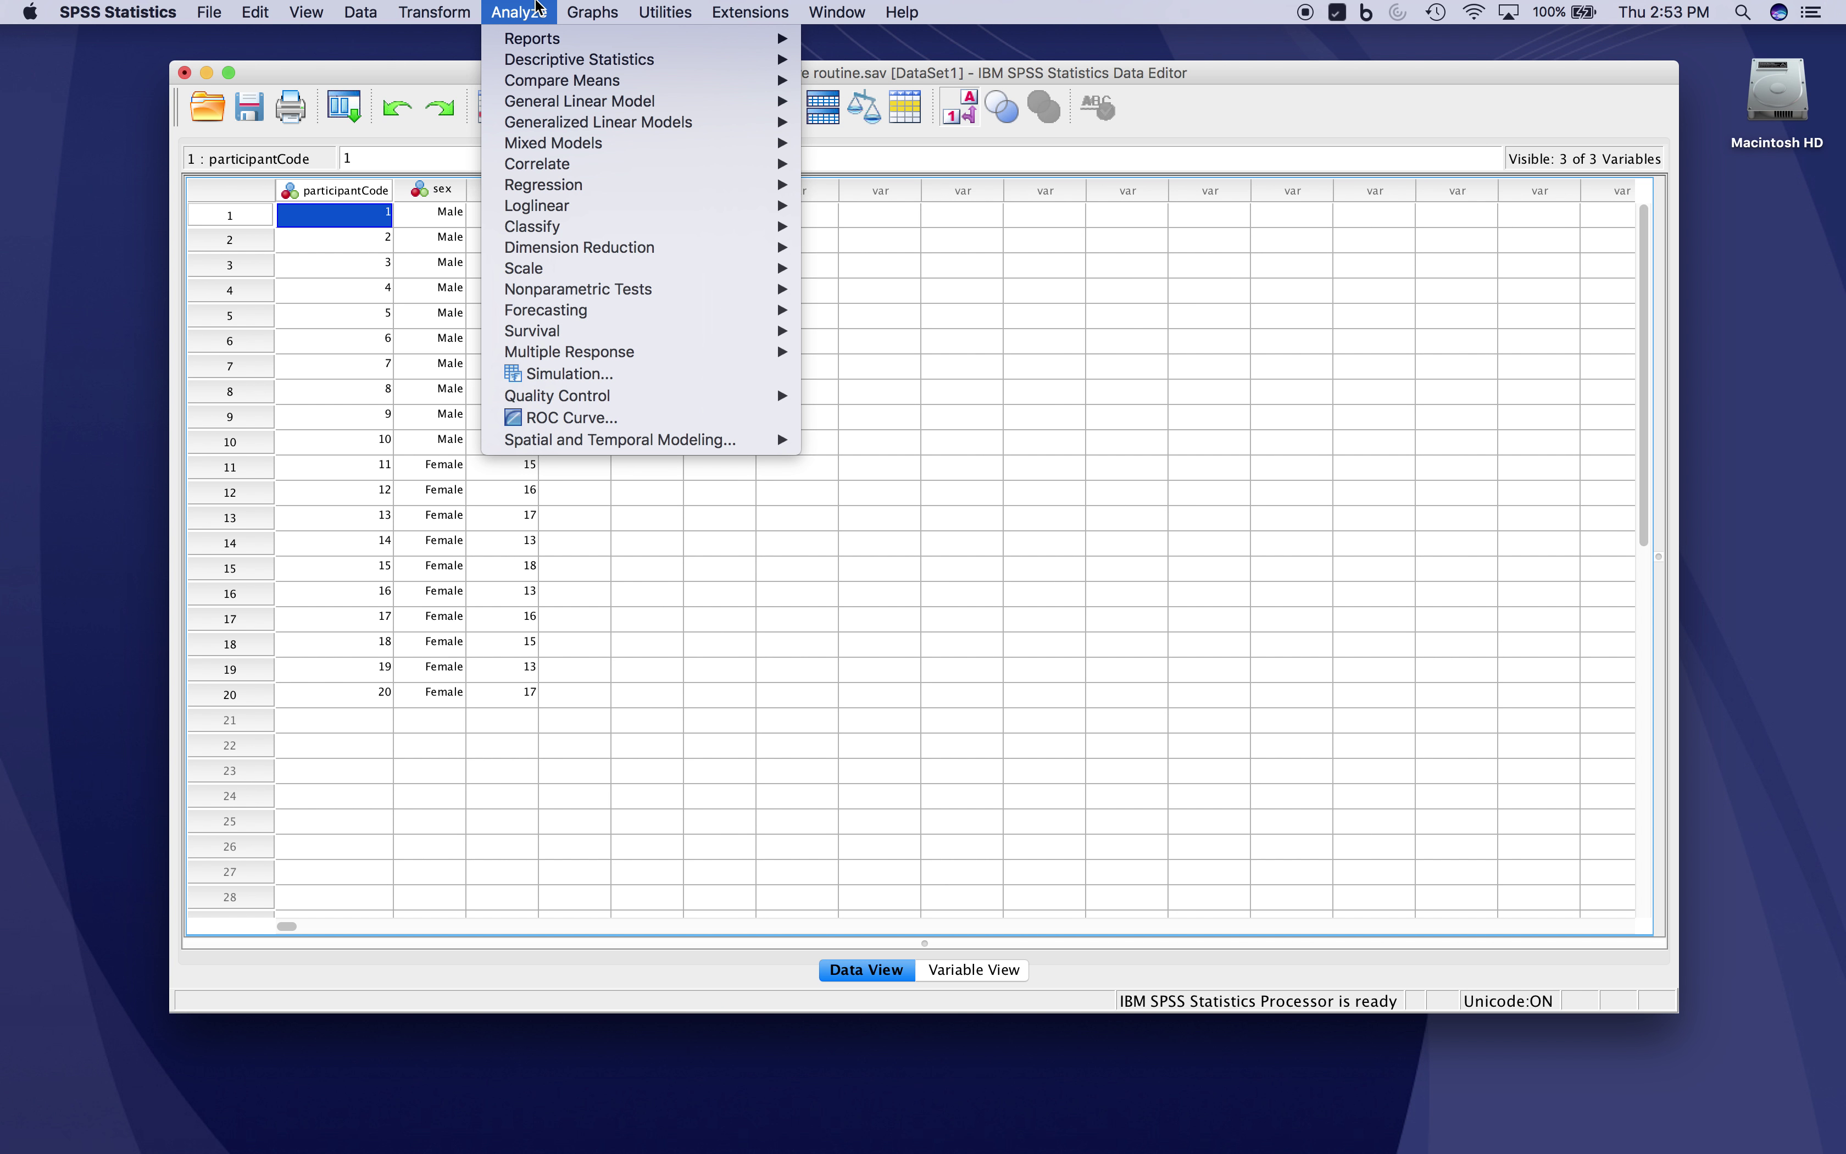
In Explore, add Participant sex type [sex] to the Factor List for age and open Plots.
mouse_move(544, 61)
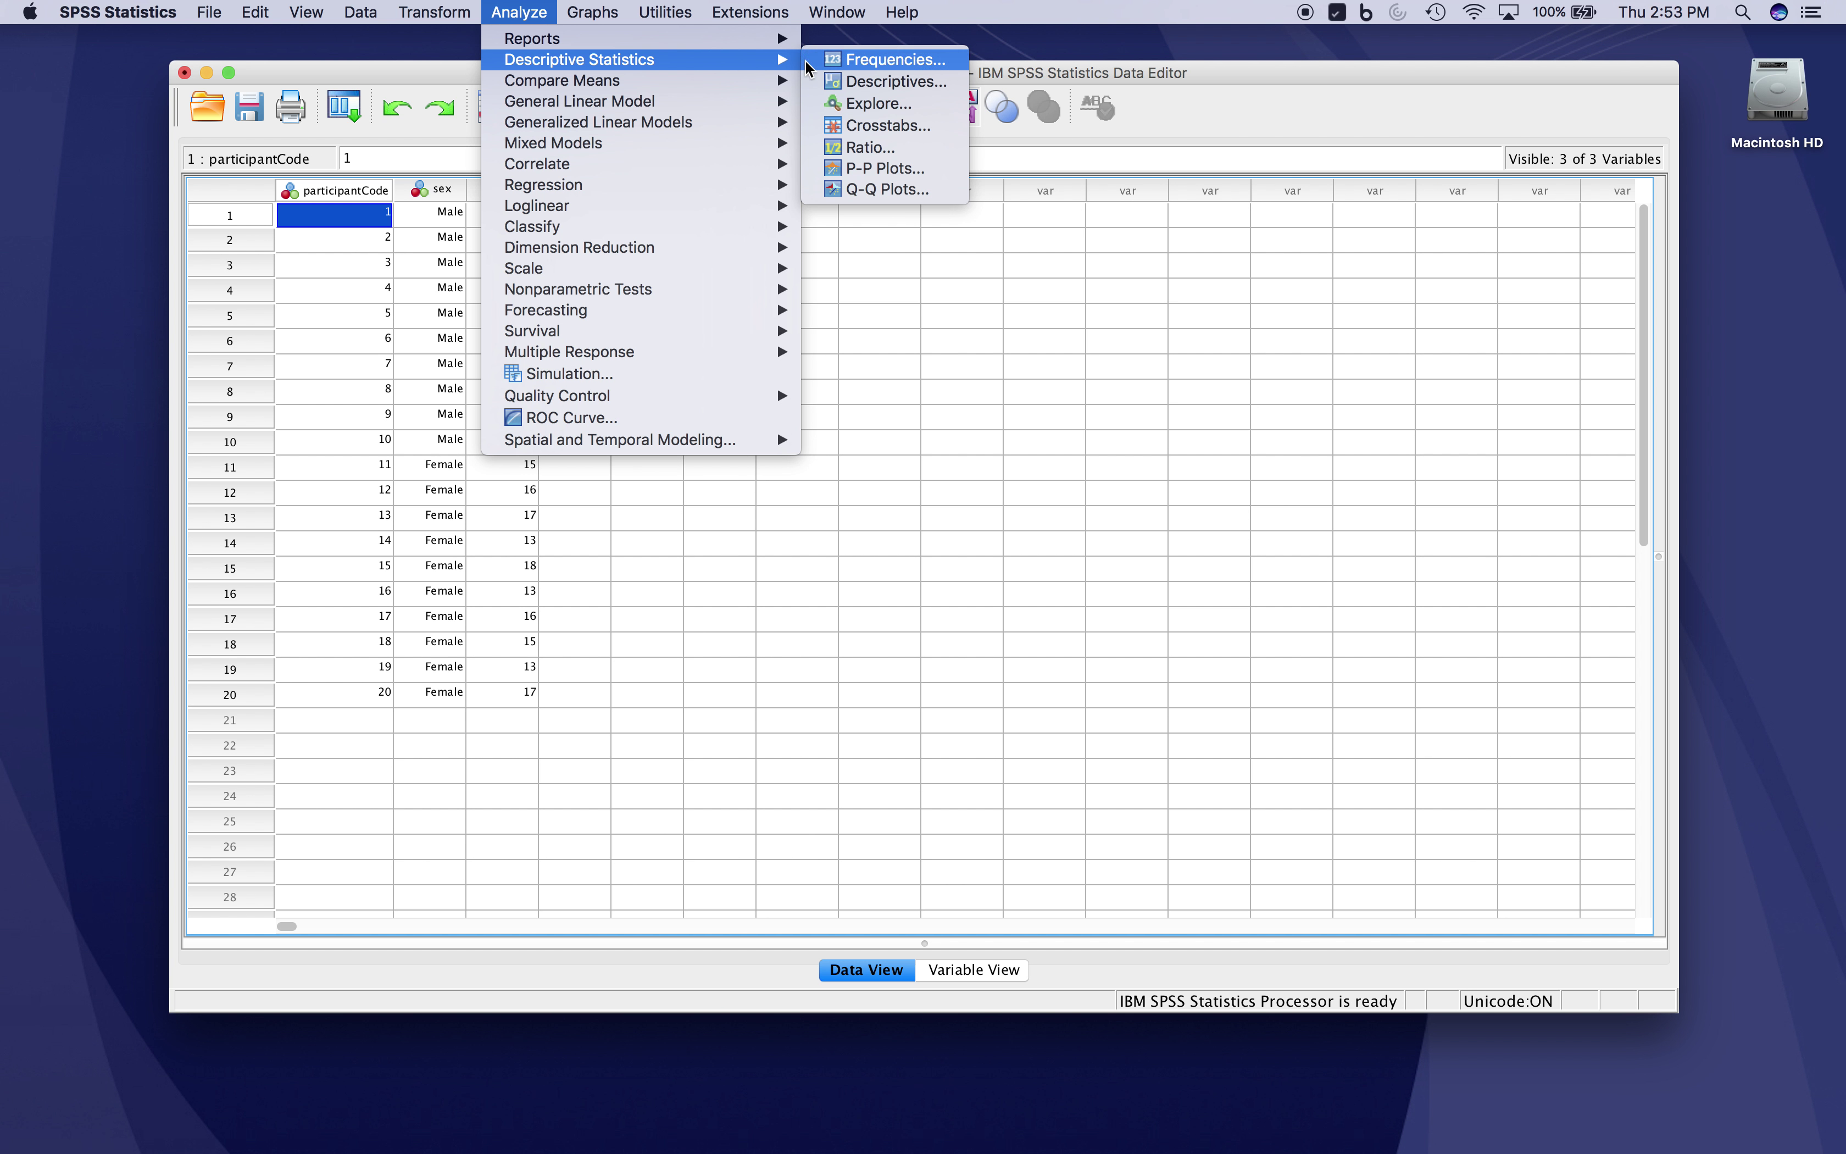
left_click(838, 105)
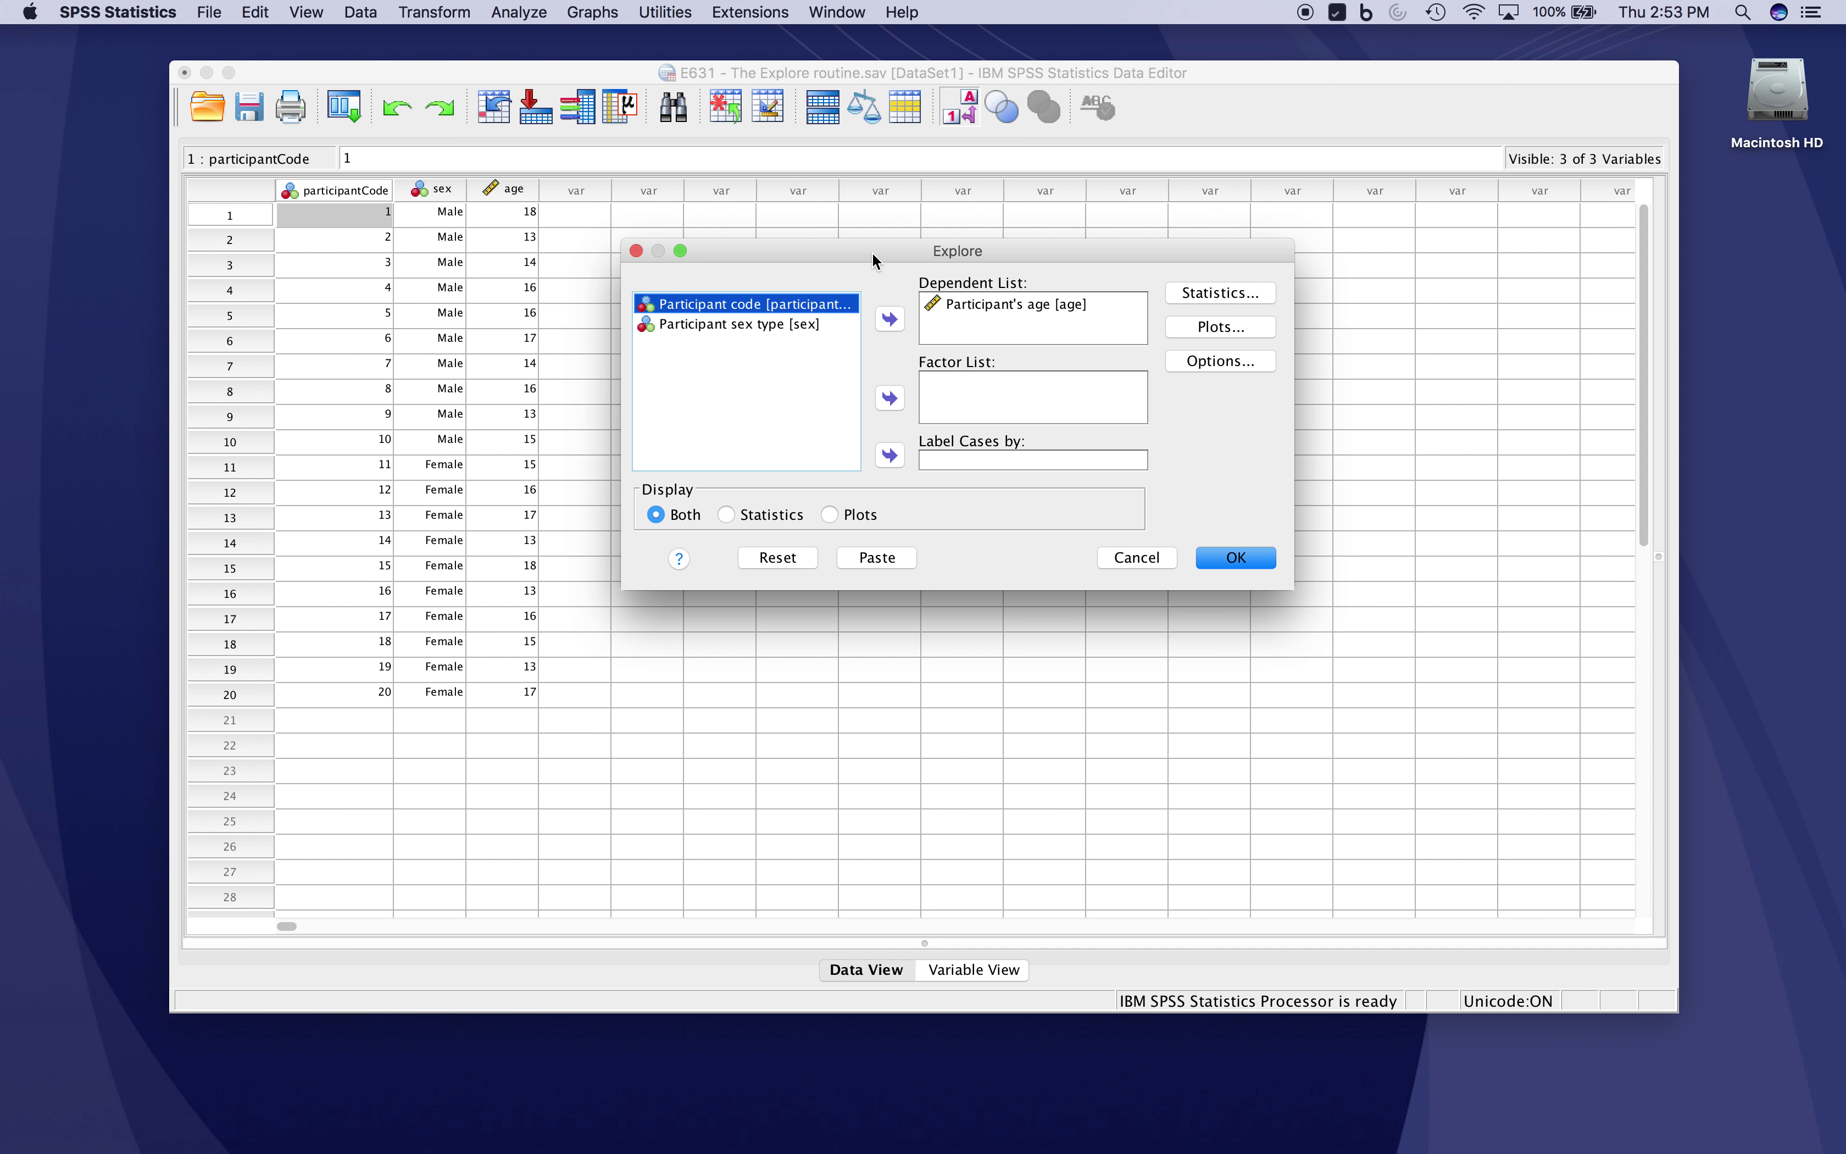
left_click_drag(873, 259, 878, 210)
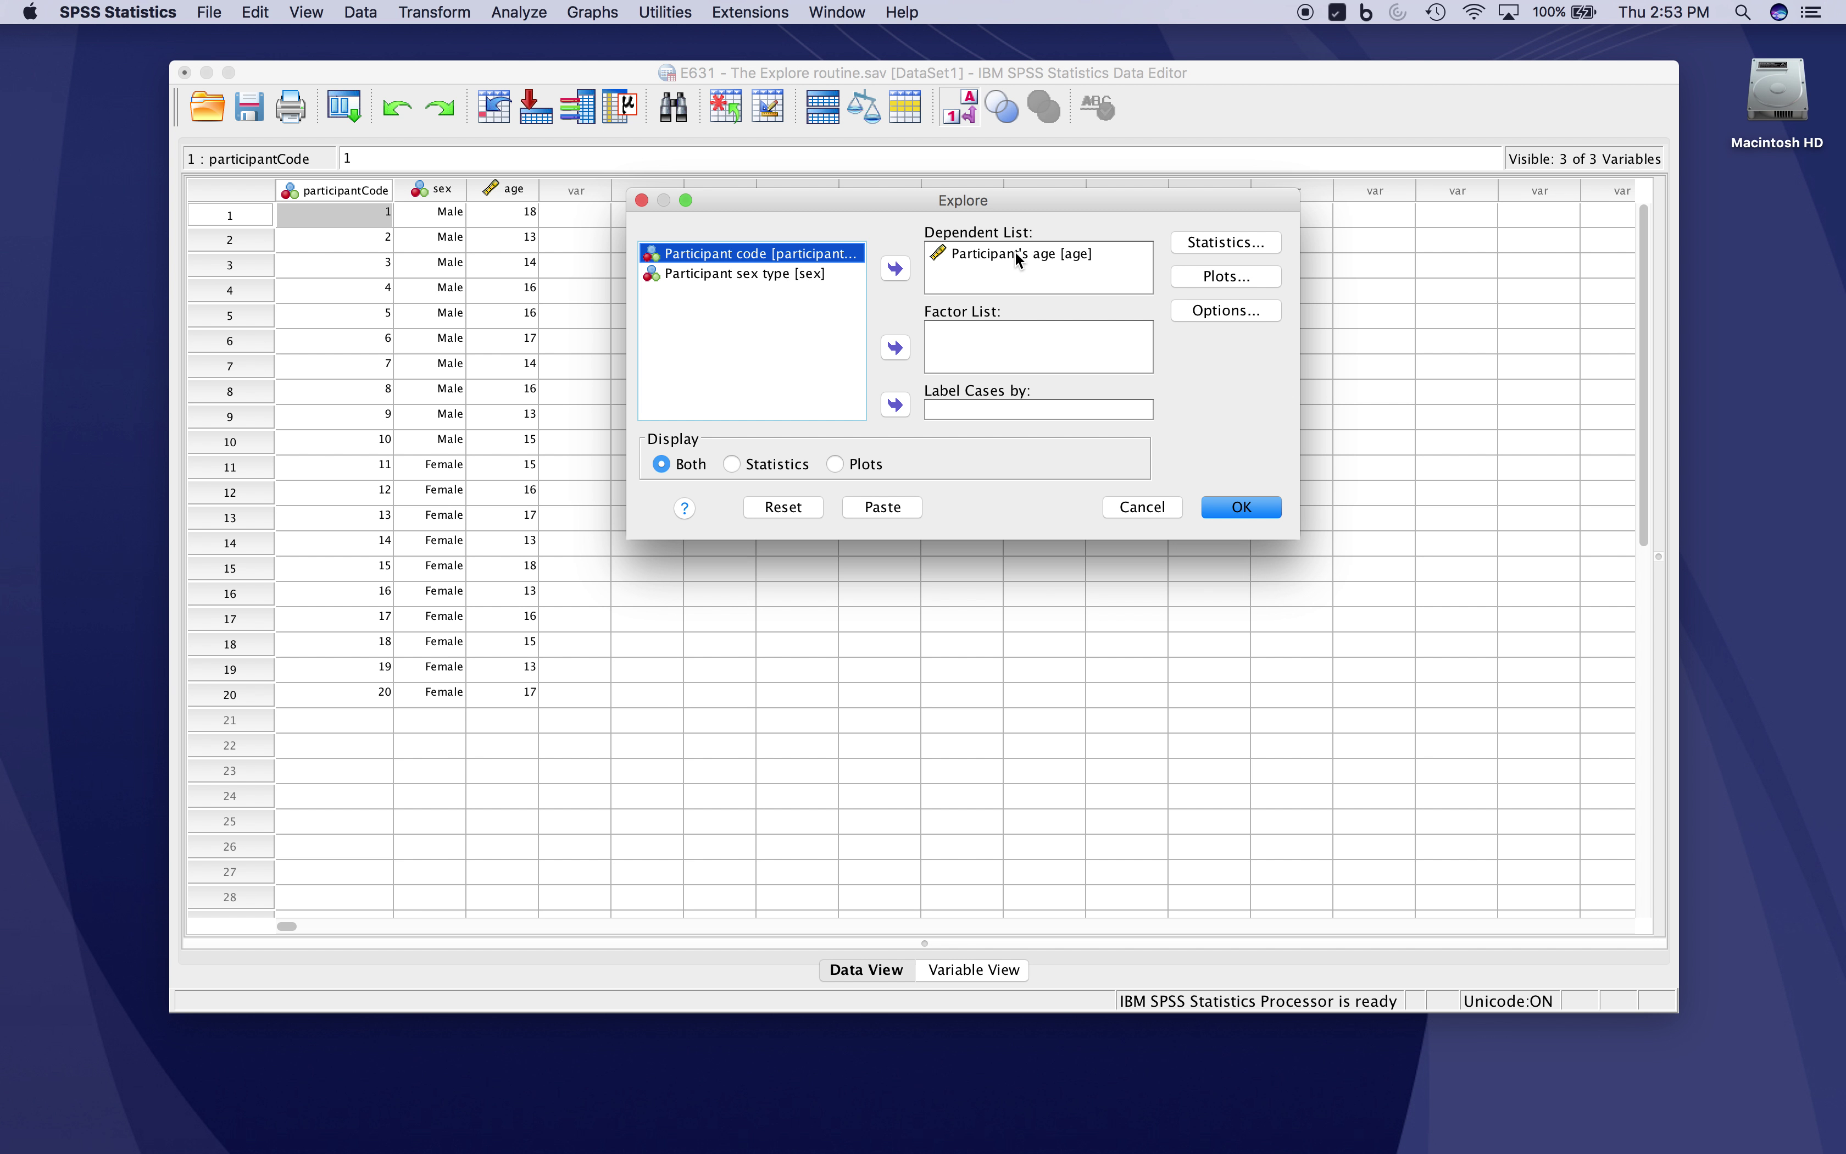
left_click(794, 272)
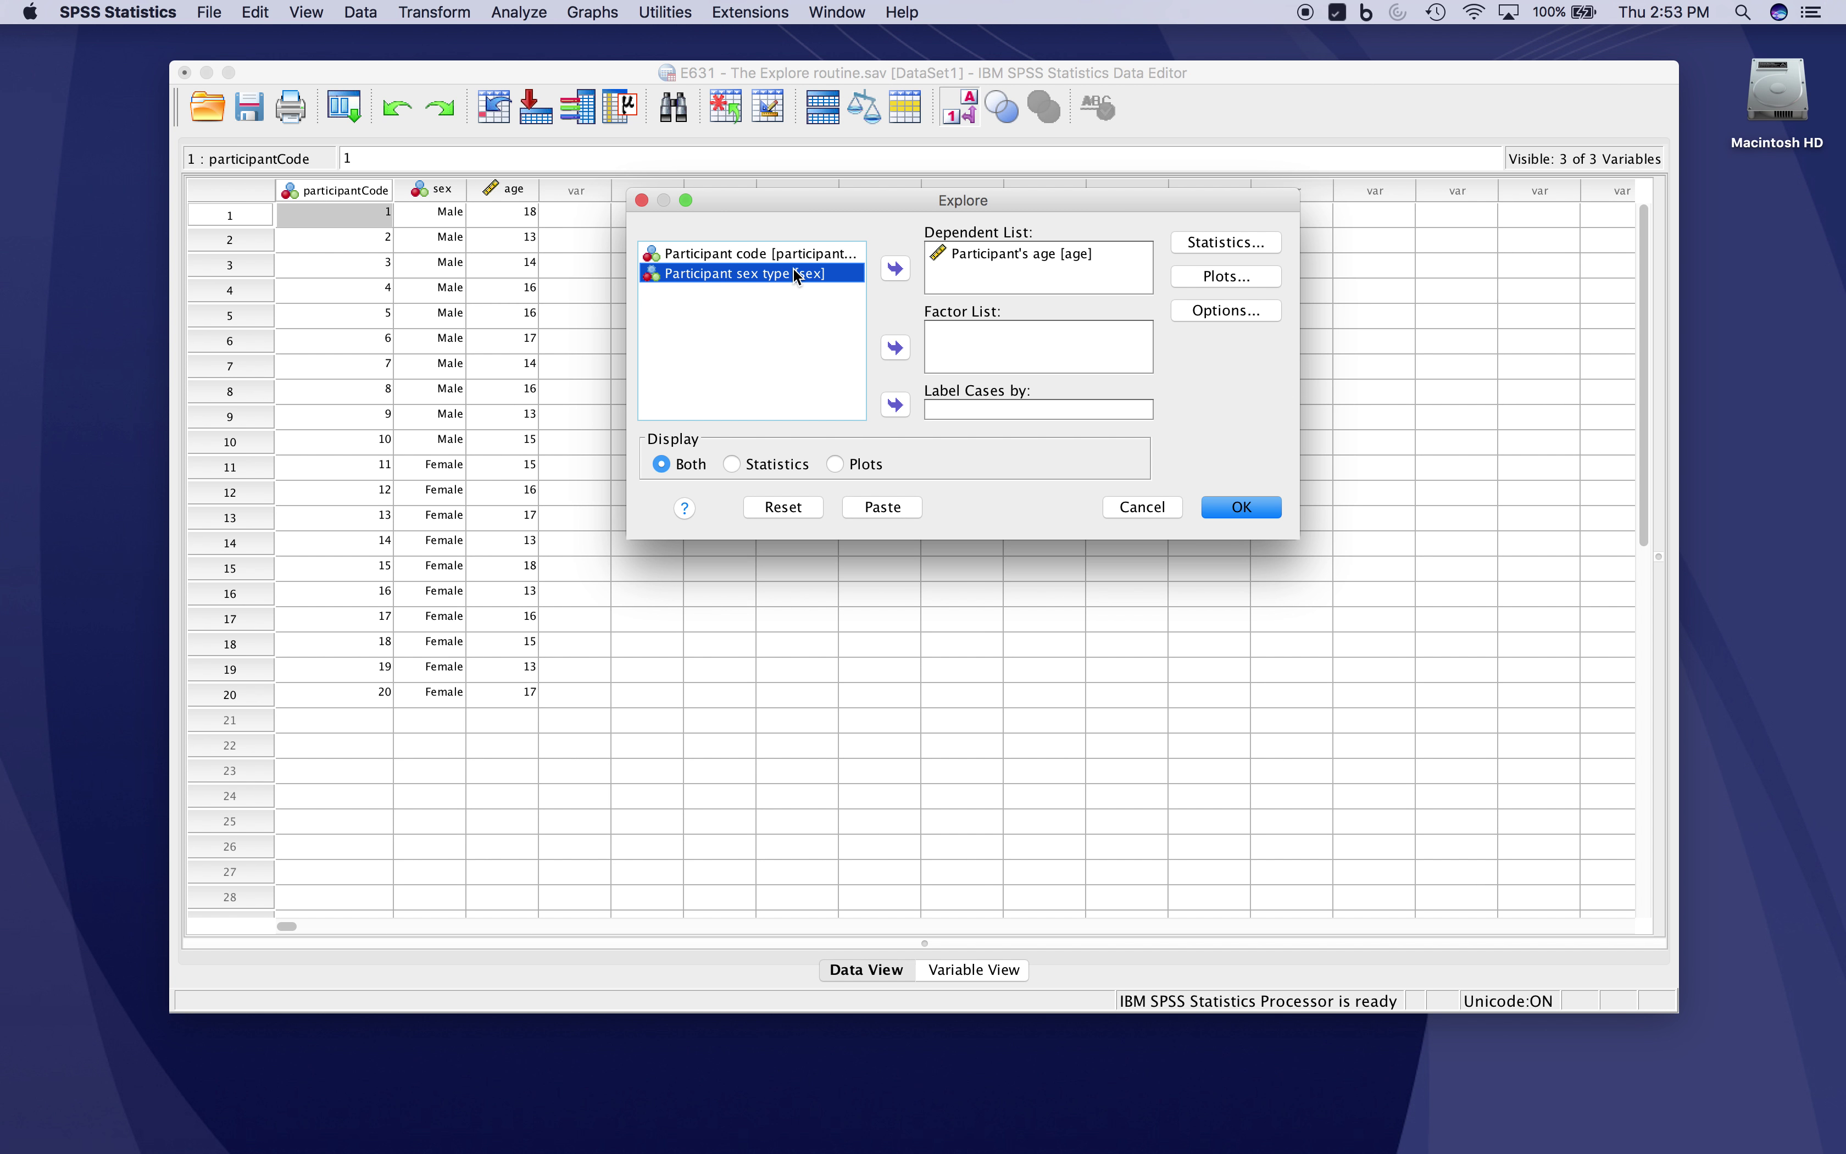
left_click(895, 349)
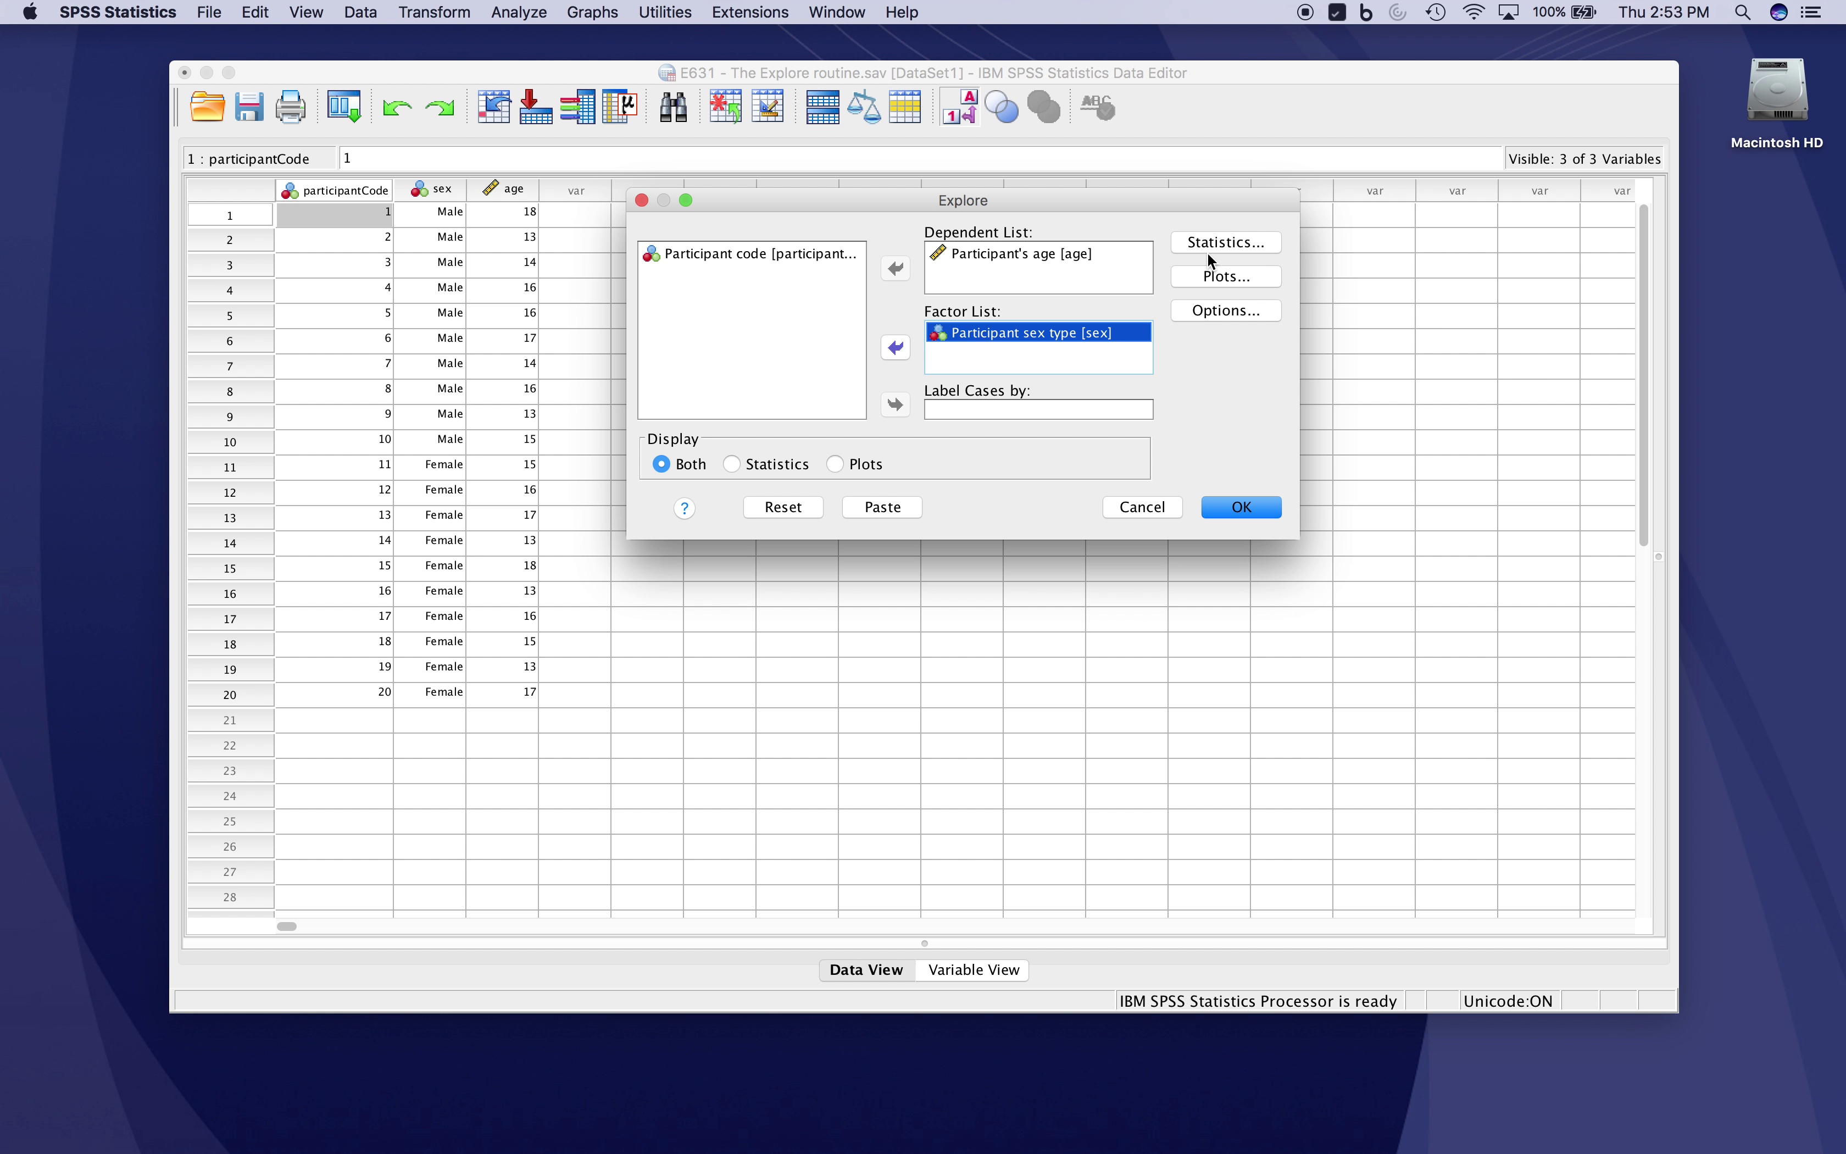
left_click(1200, 275)
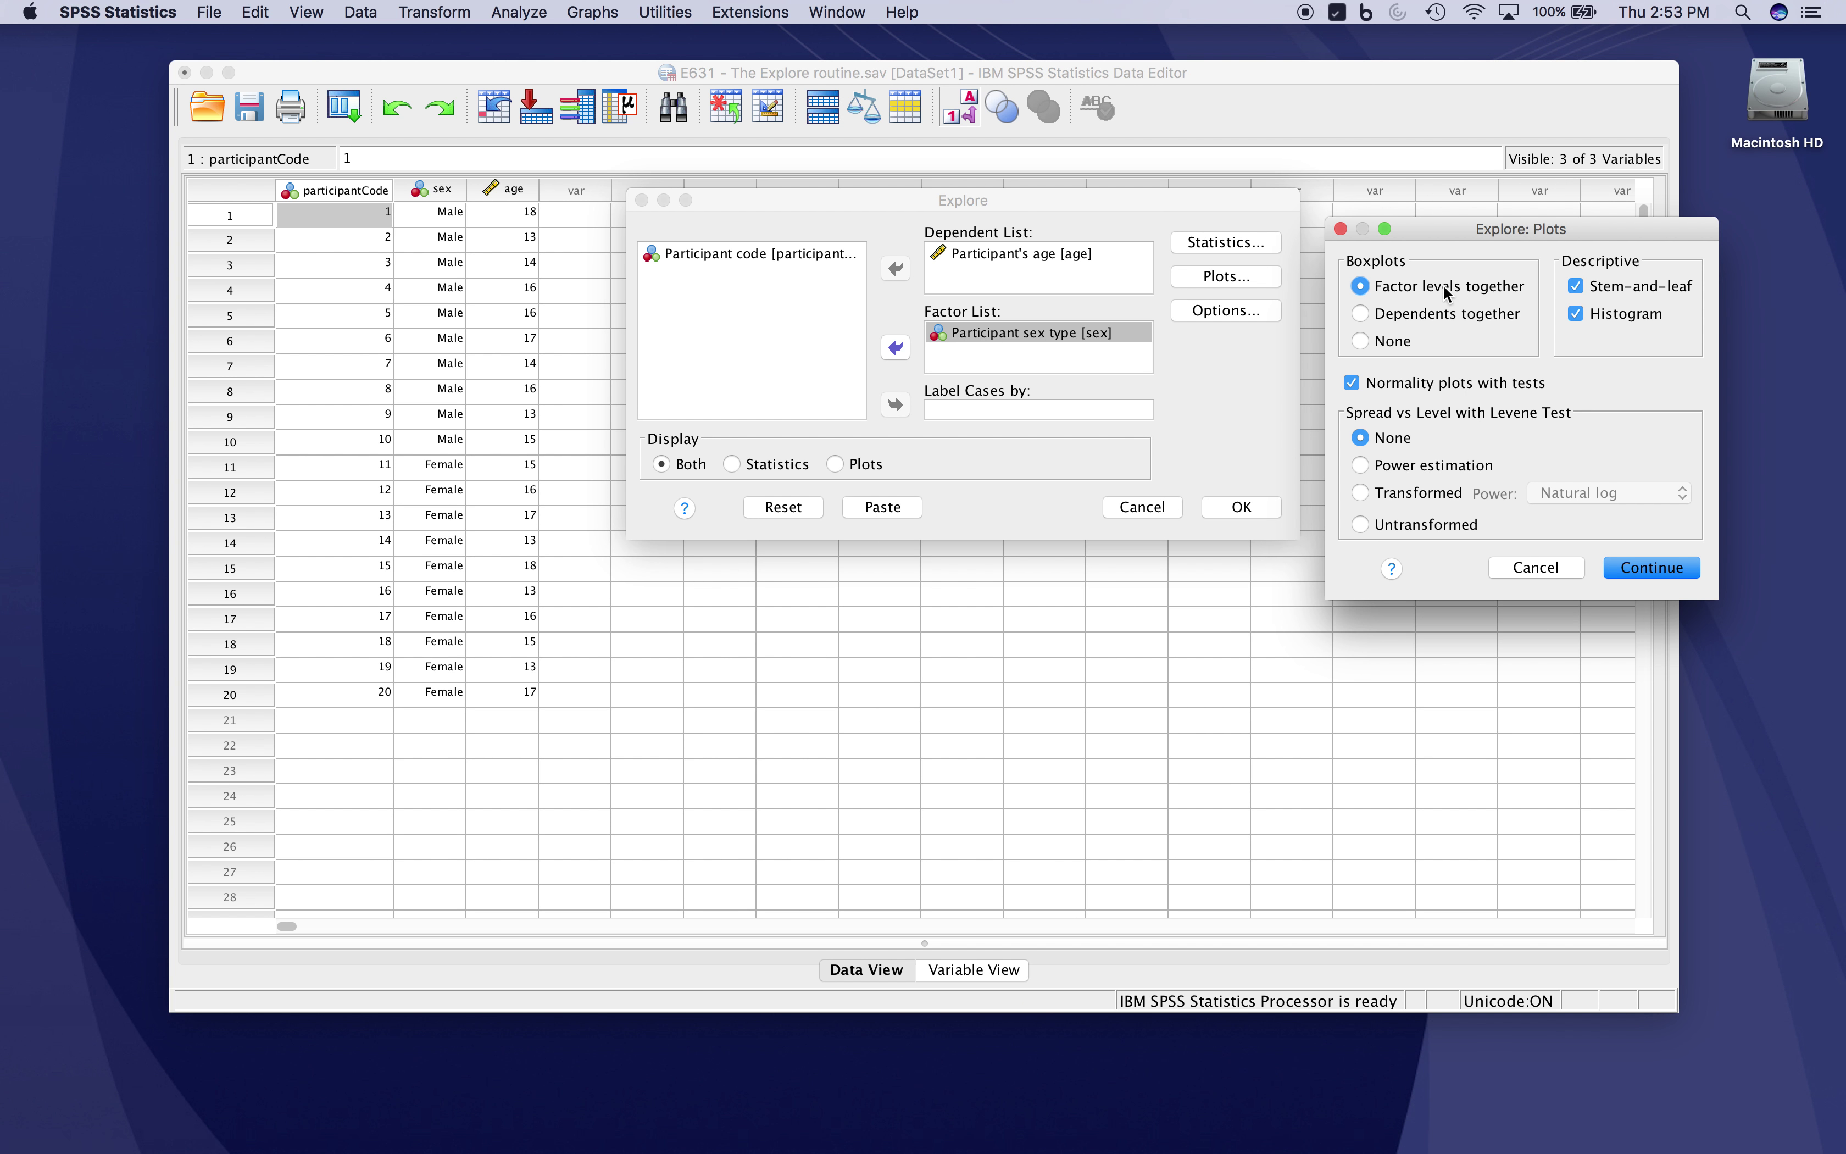
Choose an untransformed spread-vs-level plot with Levene test and run EXAMINE age BY sex.
left_click_drag(1448, 228, 1440, 182)
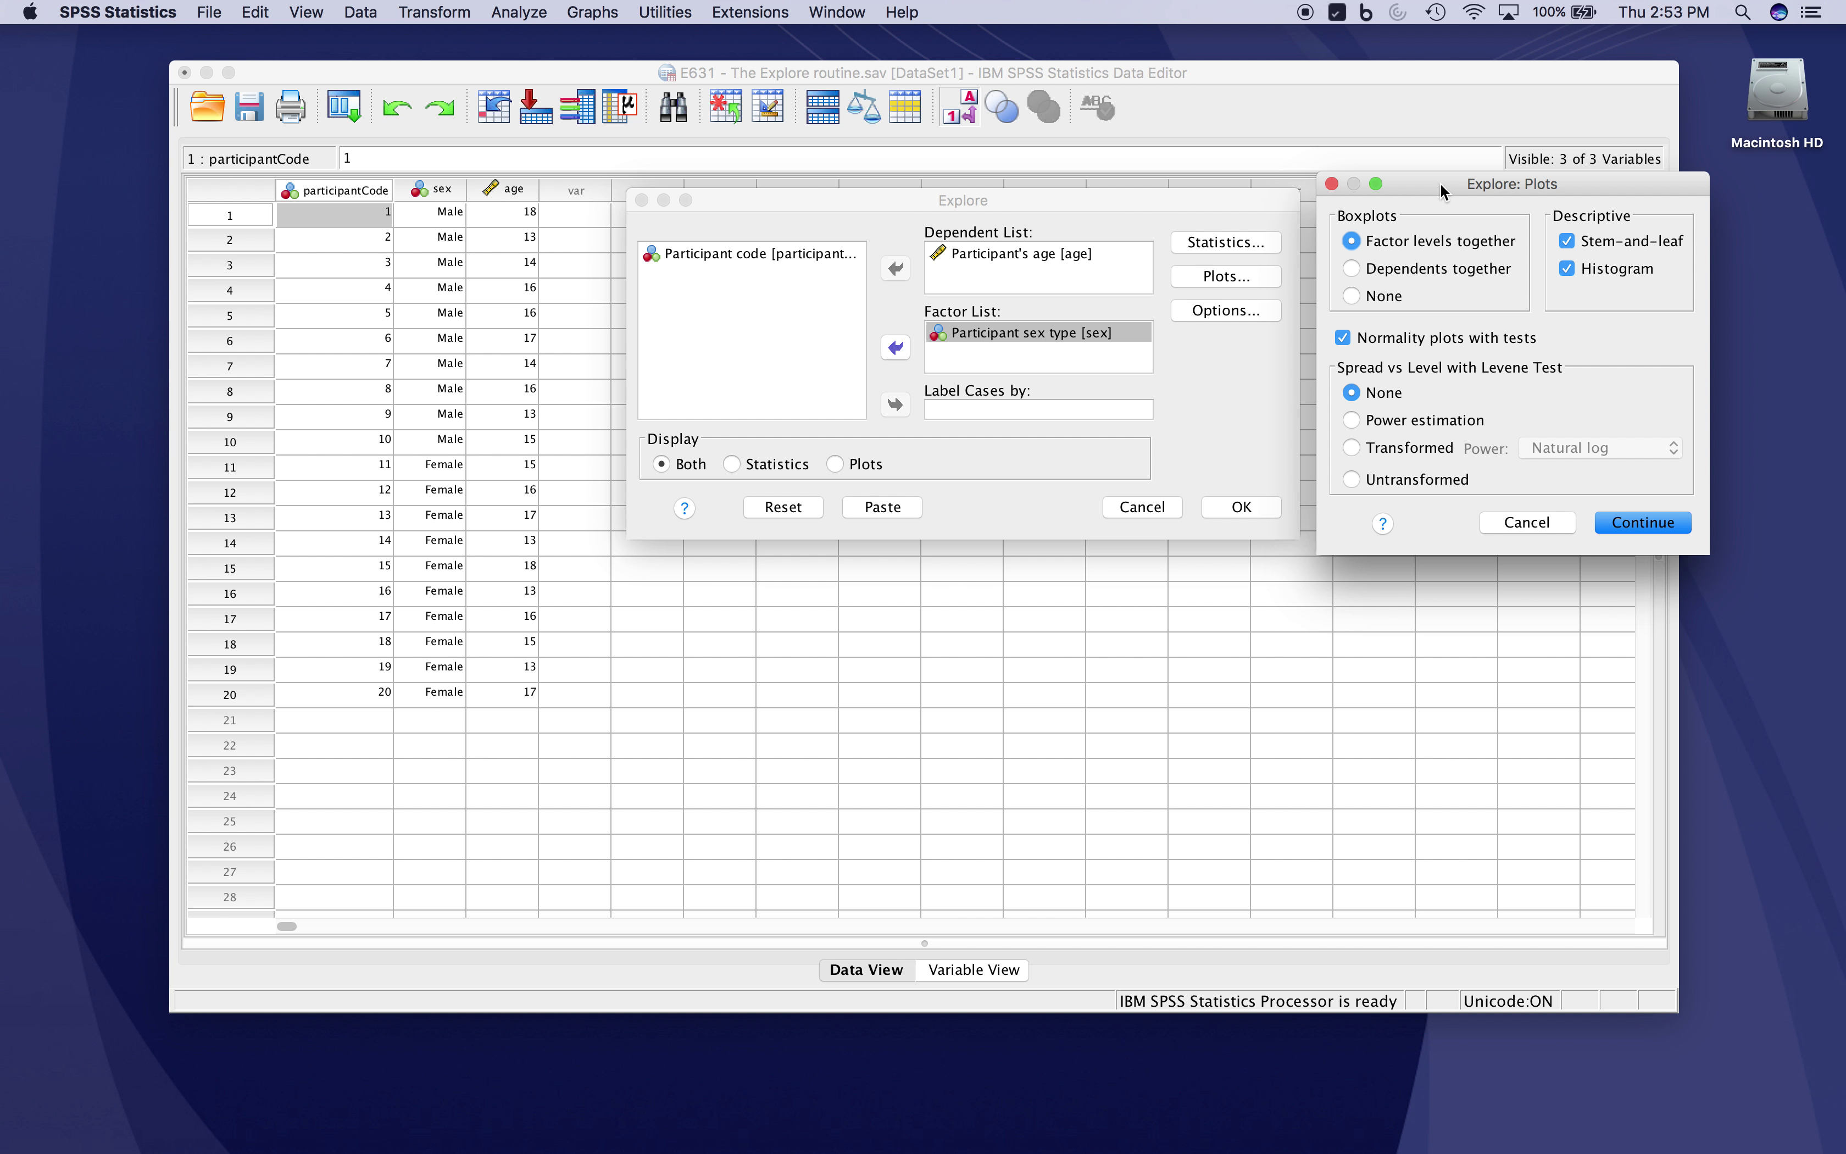
left_click(1351, 479)
left_click(1648, 523)
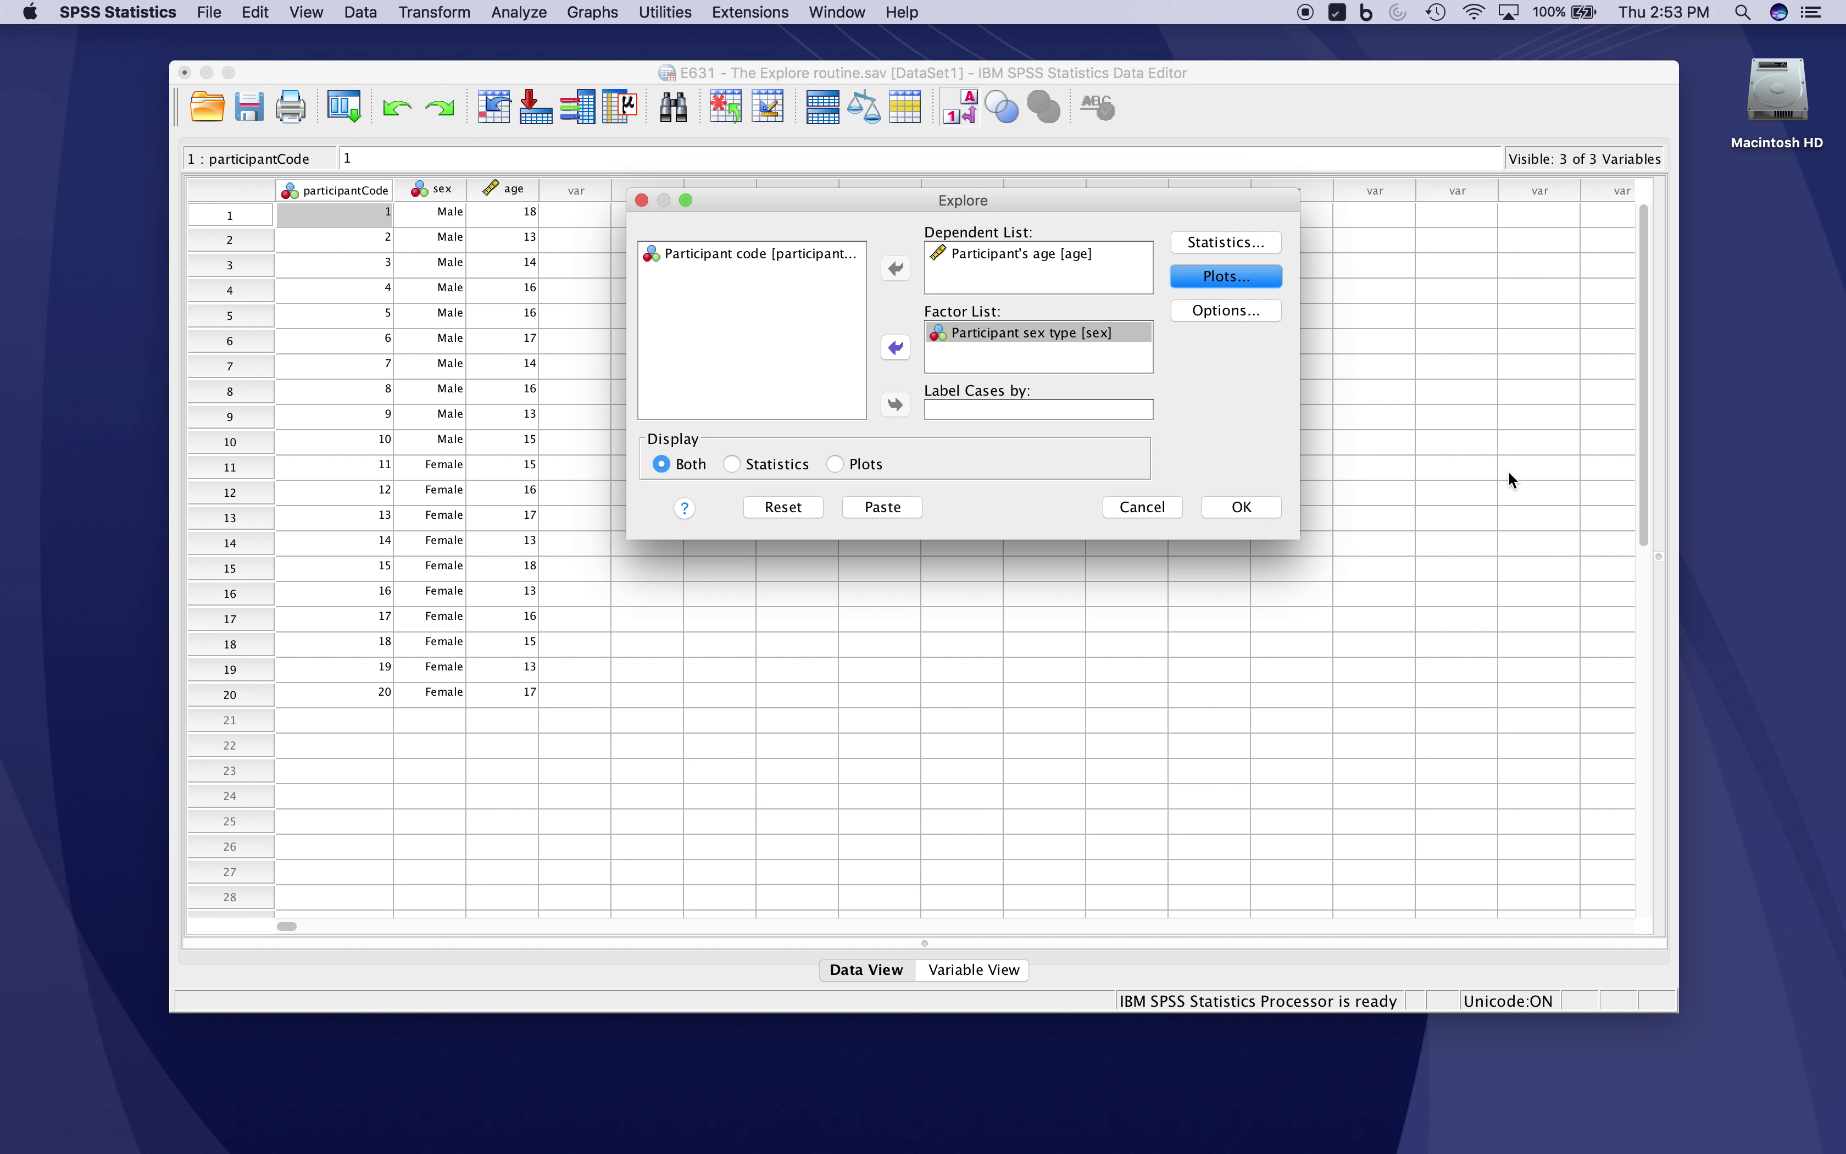
left_click(1242, 506)
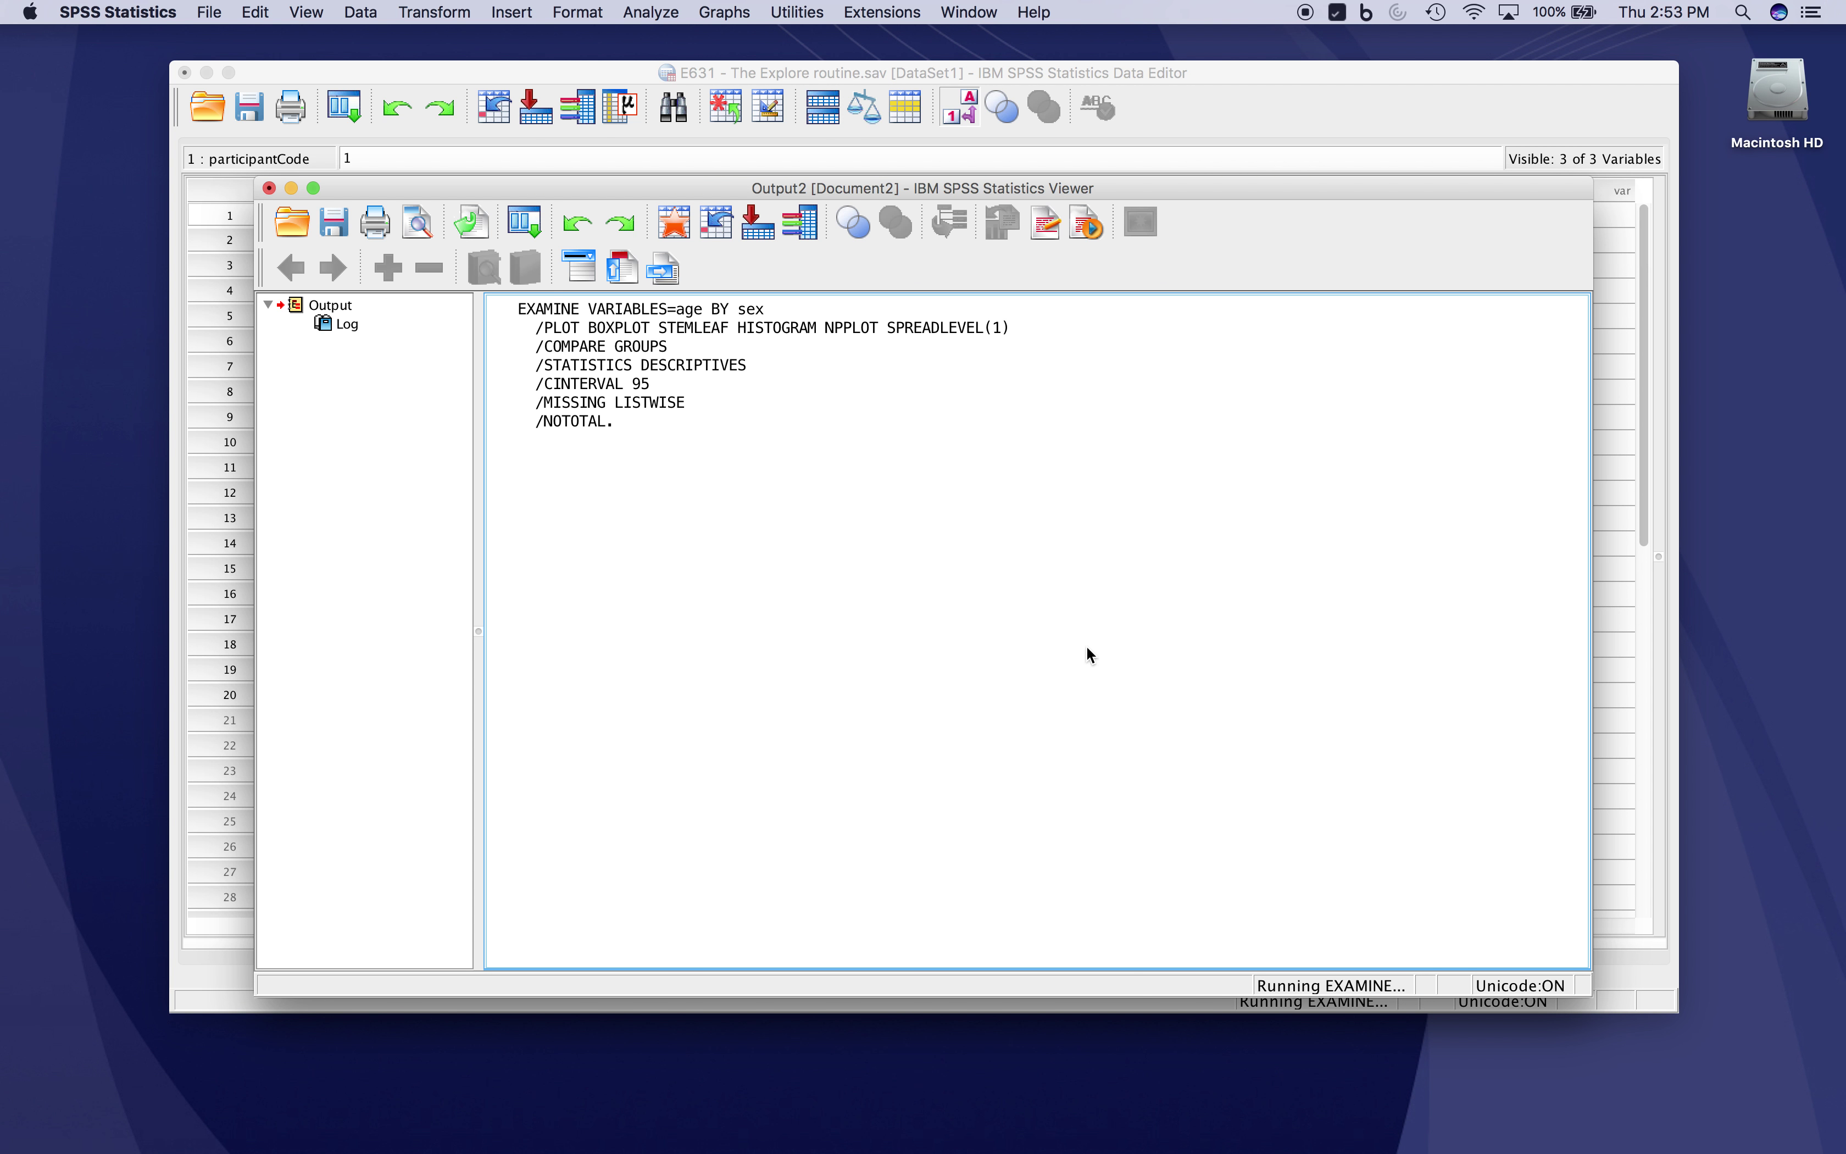
Review the Case Processing Summary and the Male/Female Descriptives tables for age.
scroll(1087, 645, "down", 3)
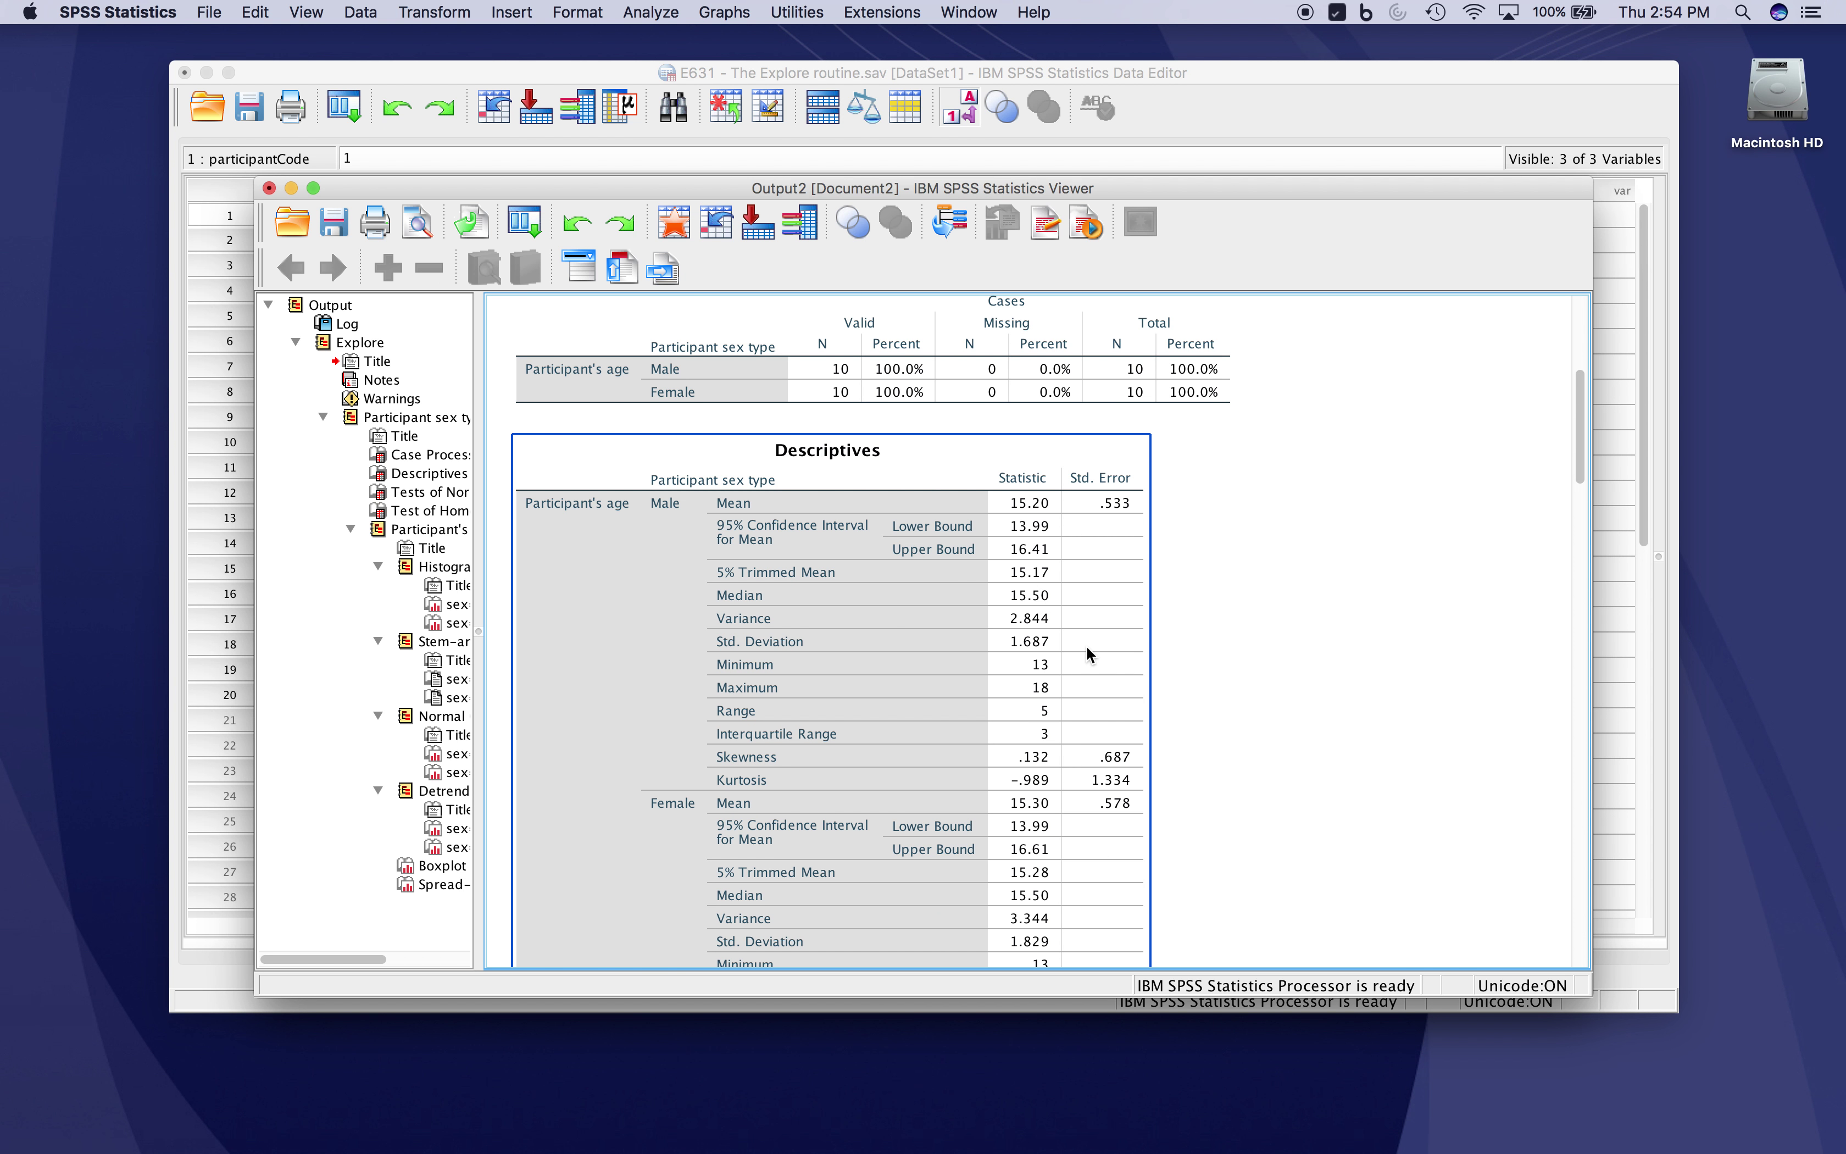
left_click(843, 365)
left_click(1151, 488)
left_click(1301, 543)
scroll(1300, 540, "down", 2)
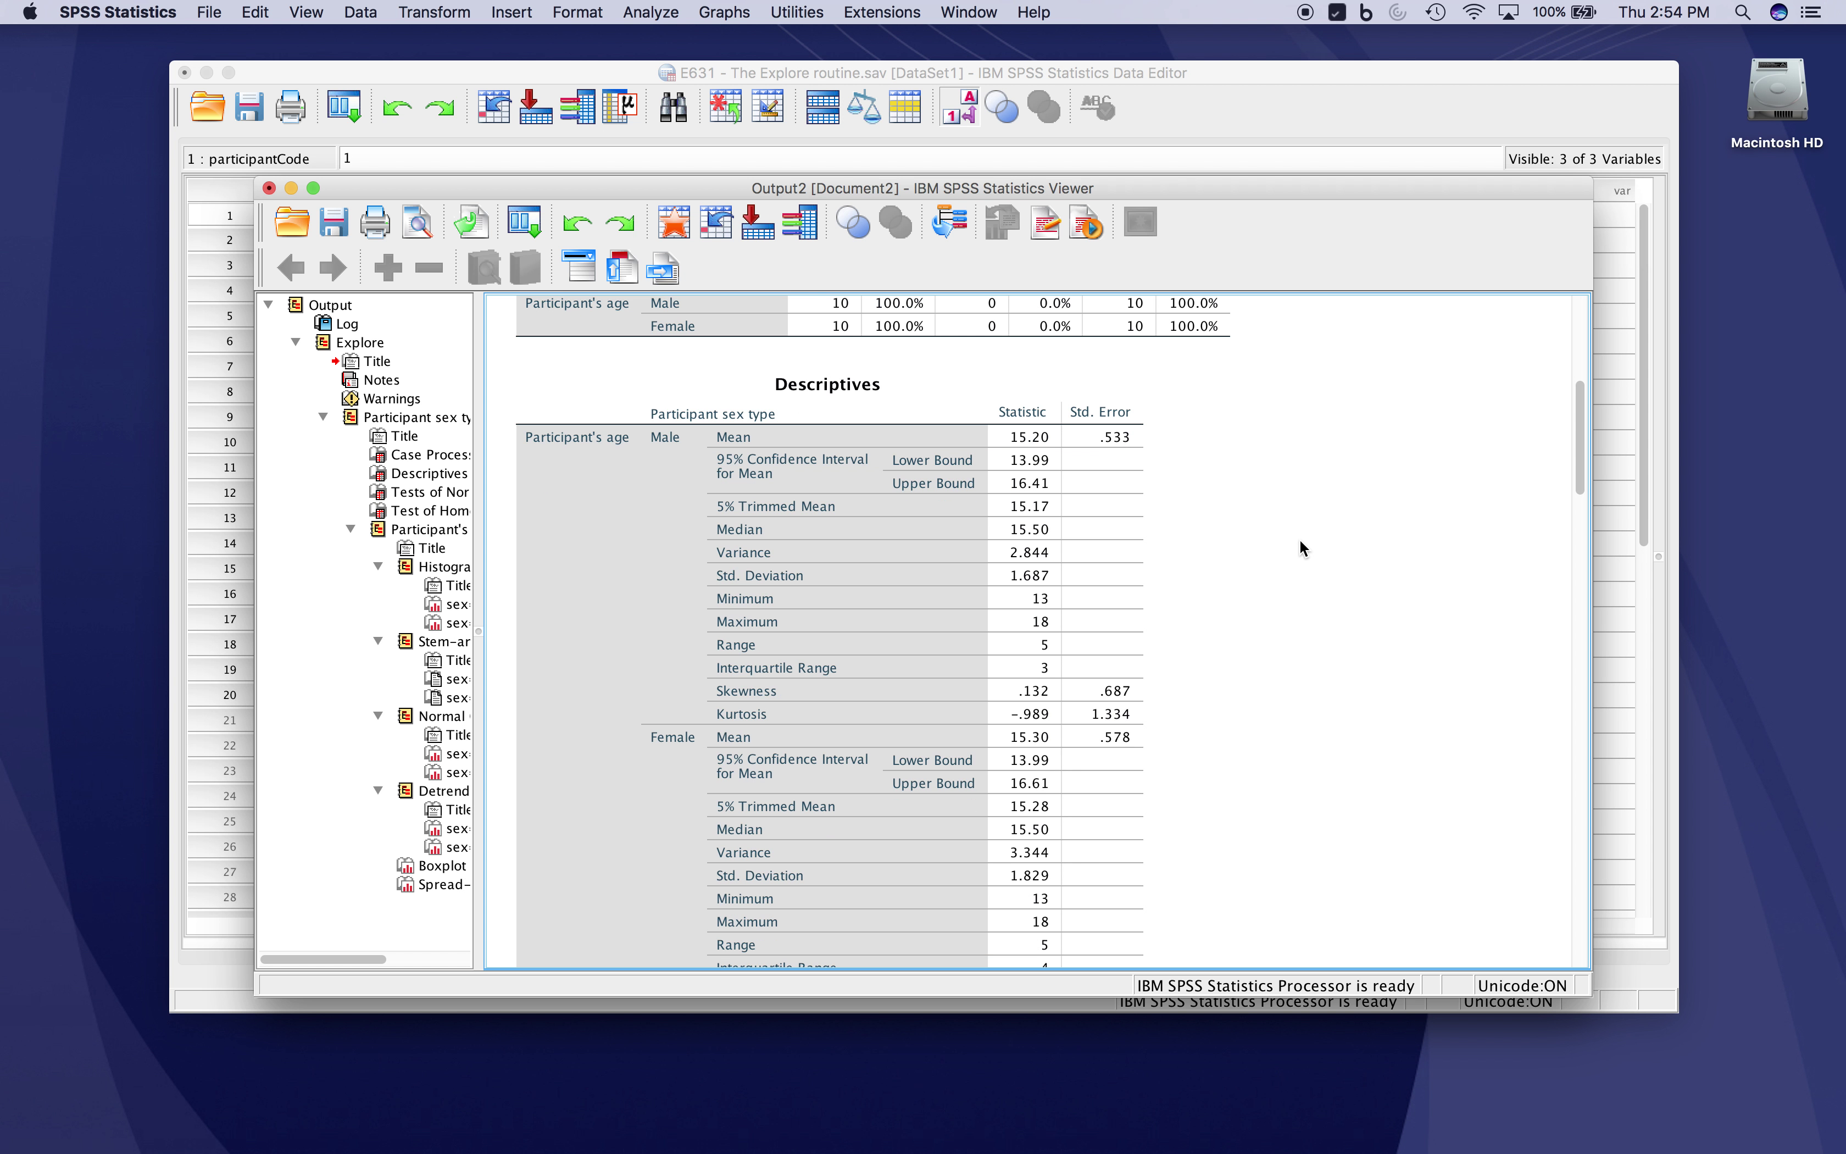
left_click(786, 569)
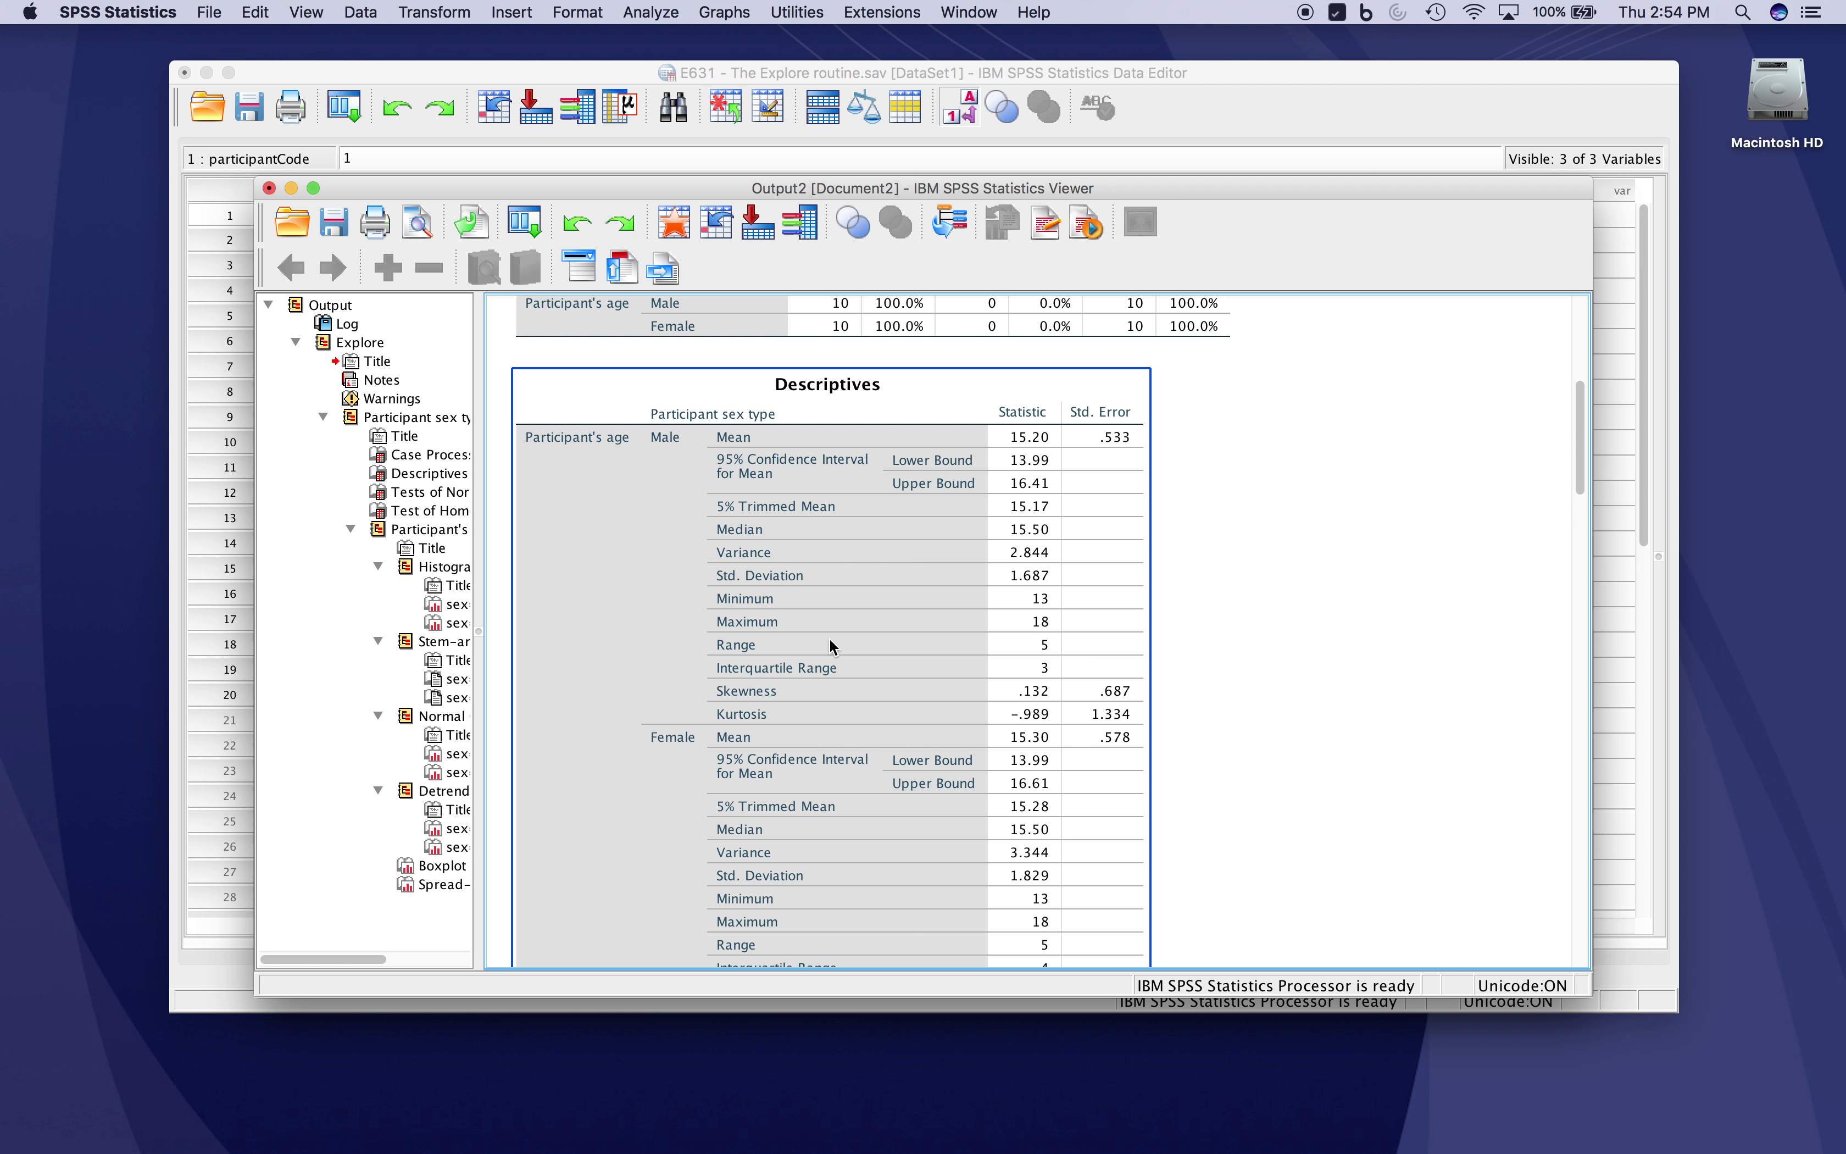
Check normality (Shapiro-Wilk Sig. .525 Male, .219 Female), Levene Sig. .800, and the plots.
scroll(784, 608, "down", 14)
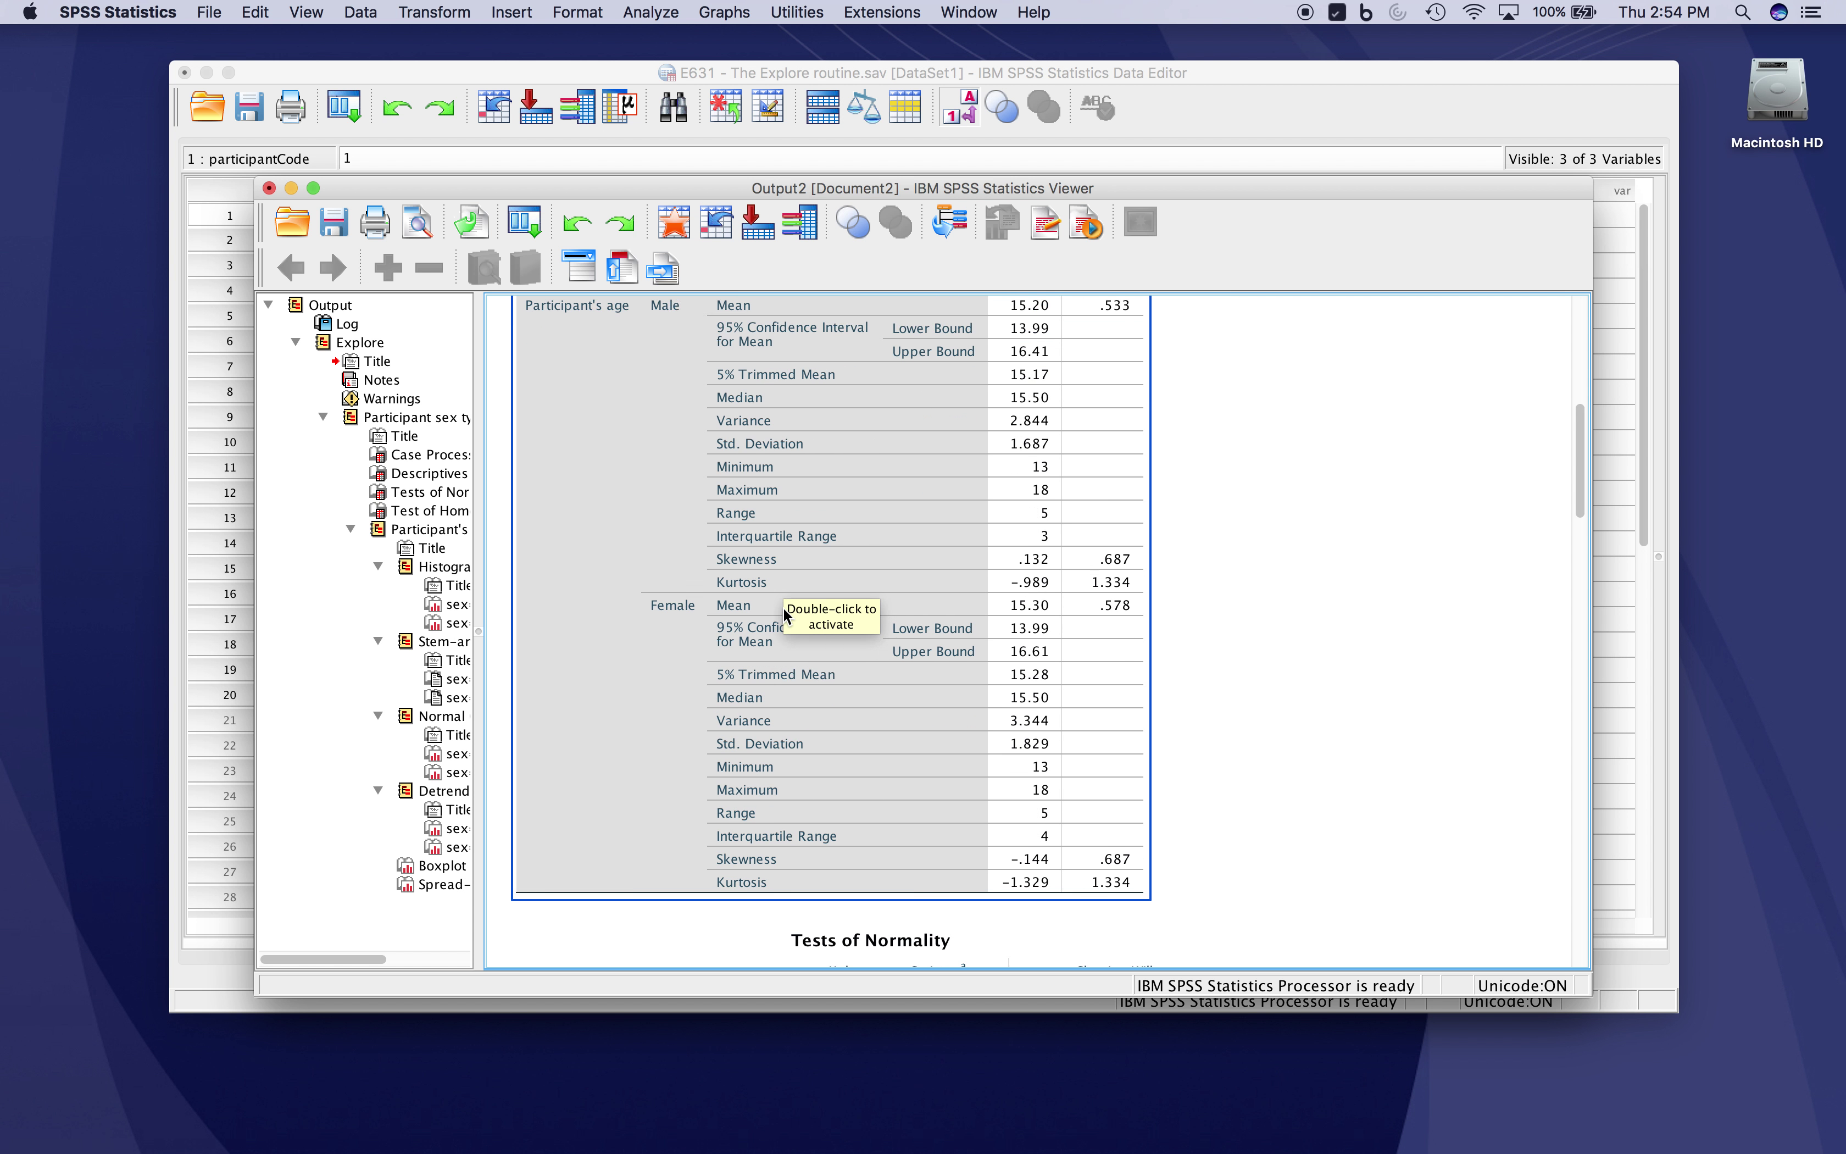
left_click(768, 702)
scroll(767, 702, "down", 5)
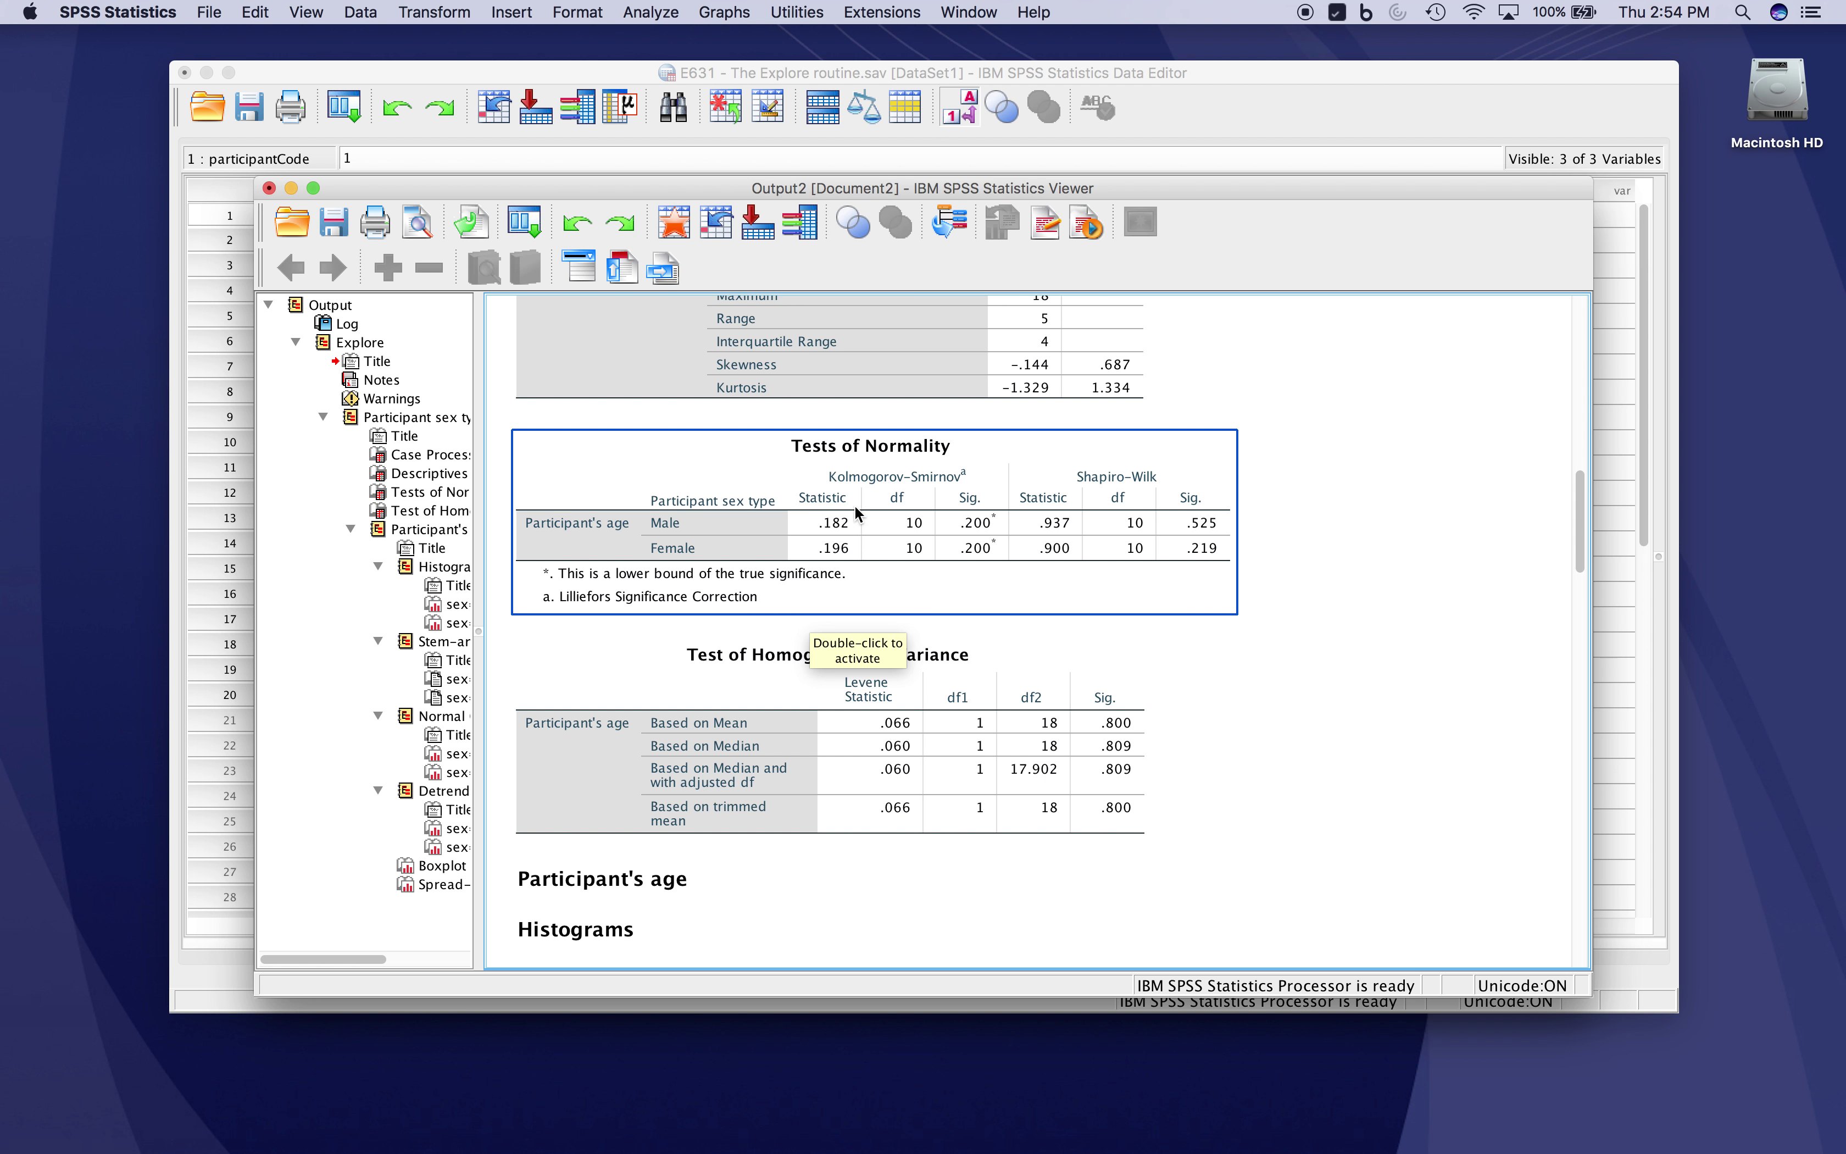
left_click(1422, 672)
scroll(1422, 672, "down", 5)
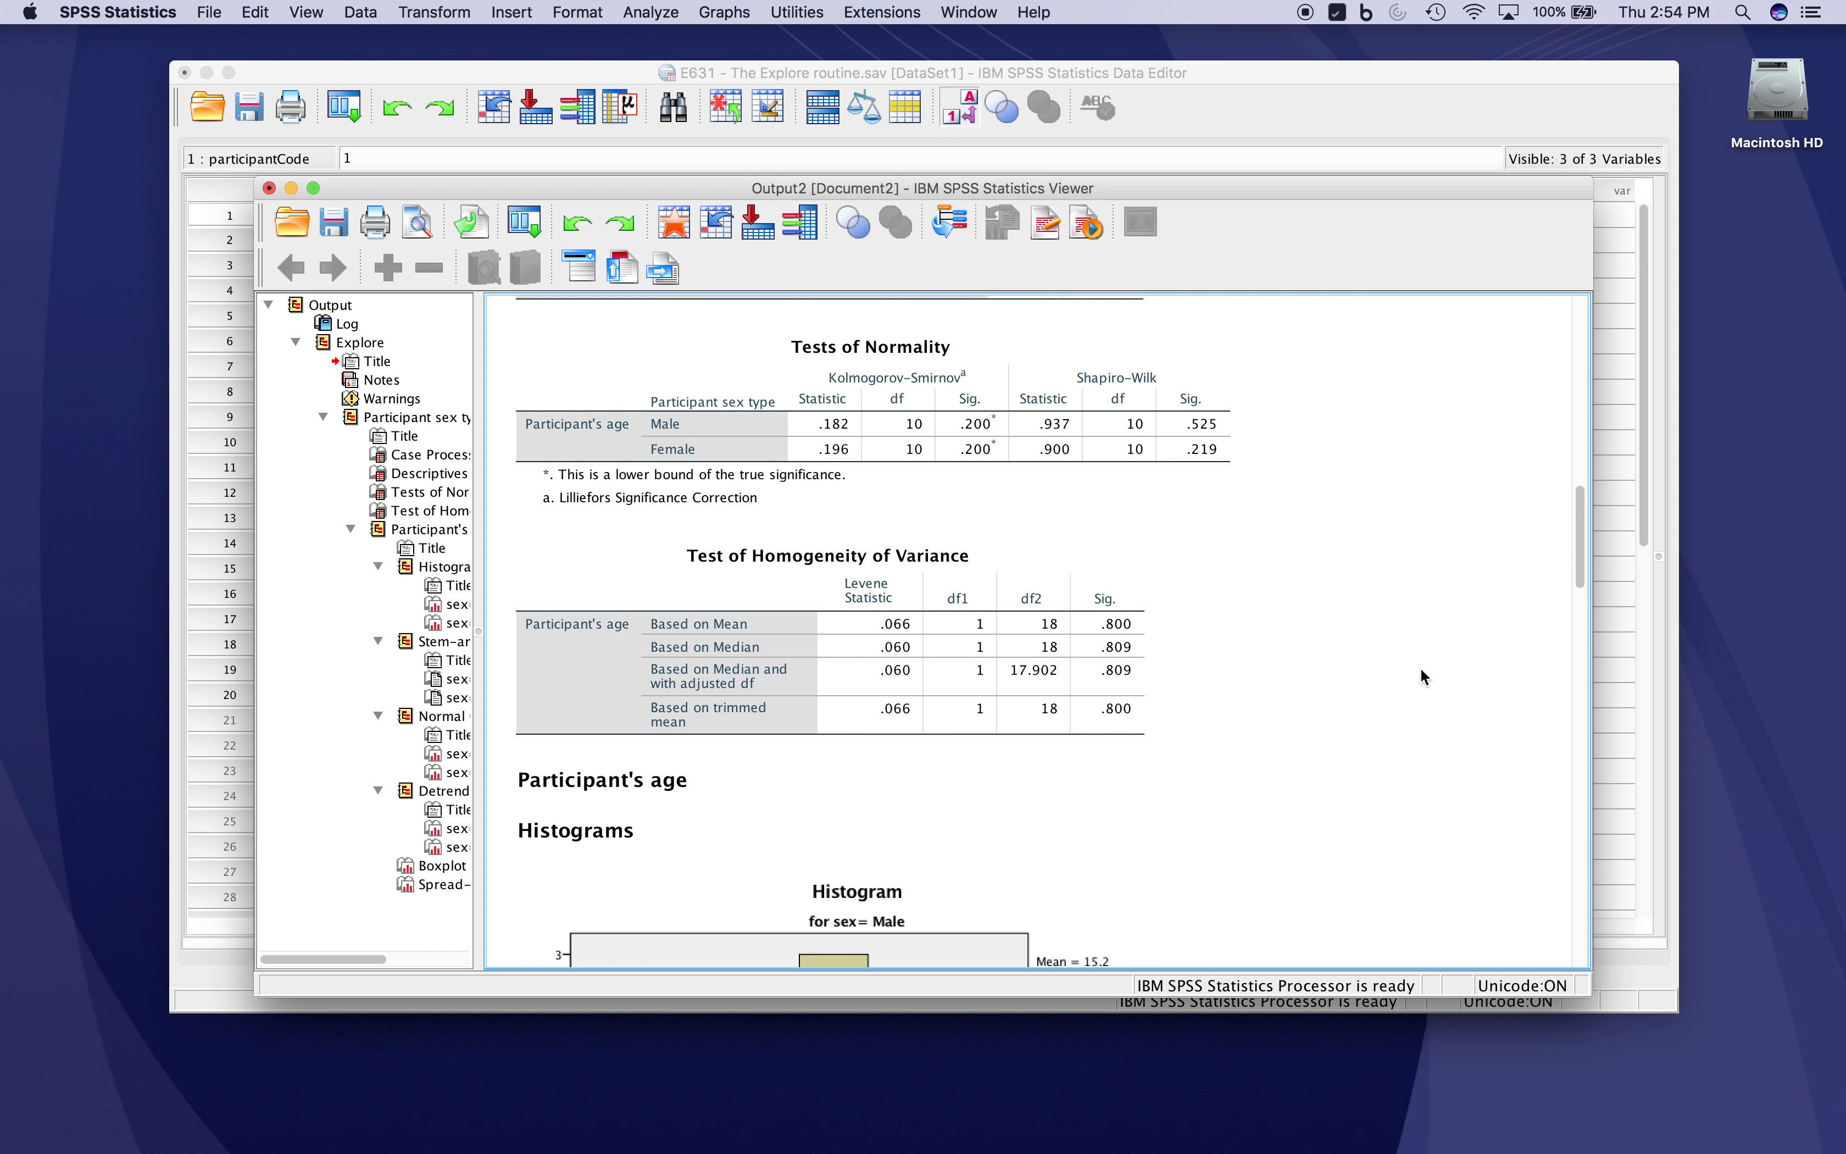
scroll(1421, 671, "down", 20)
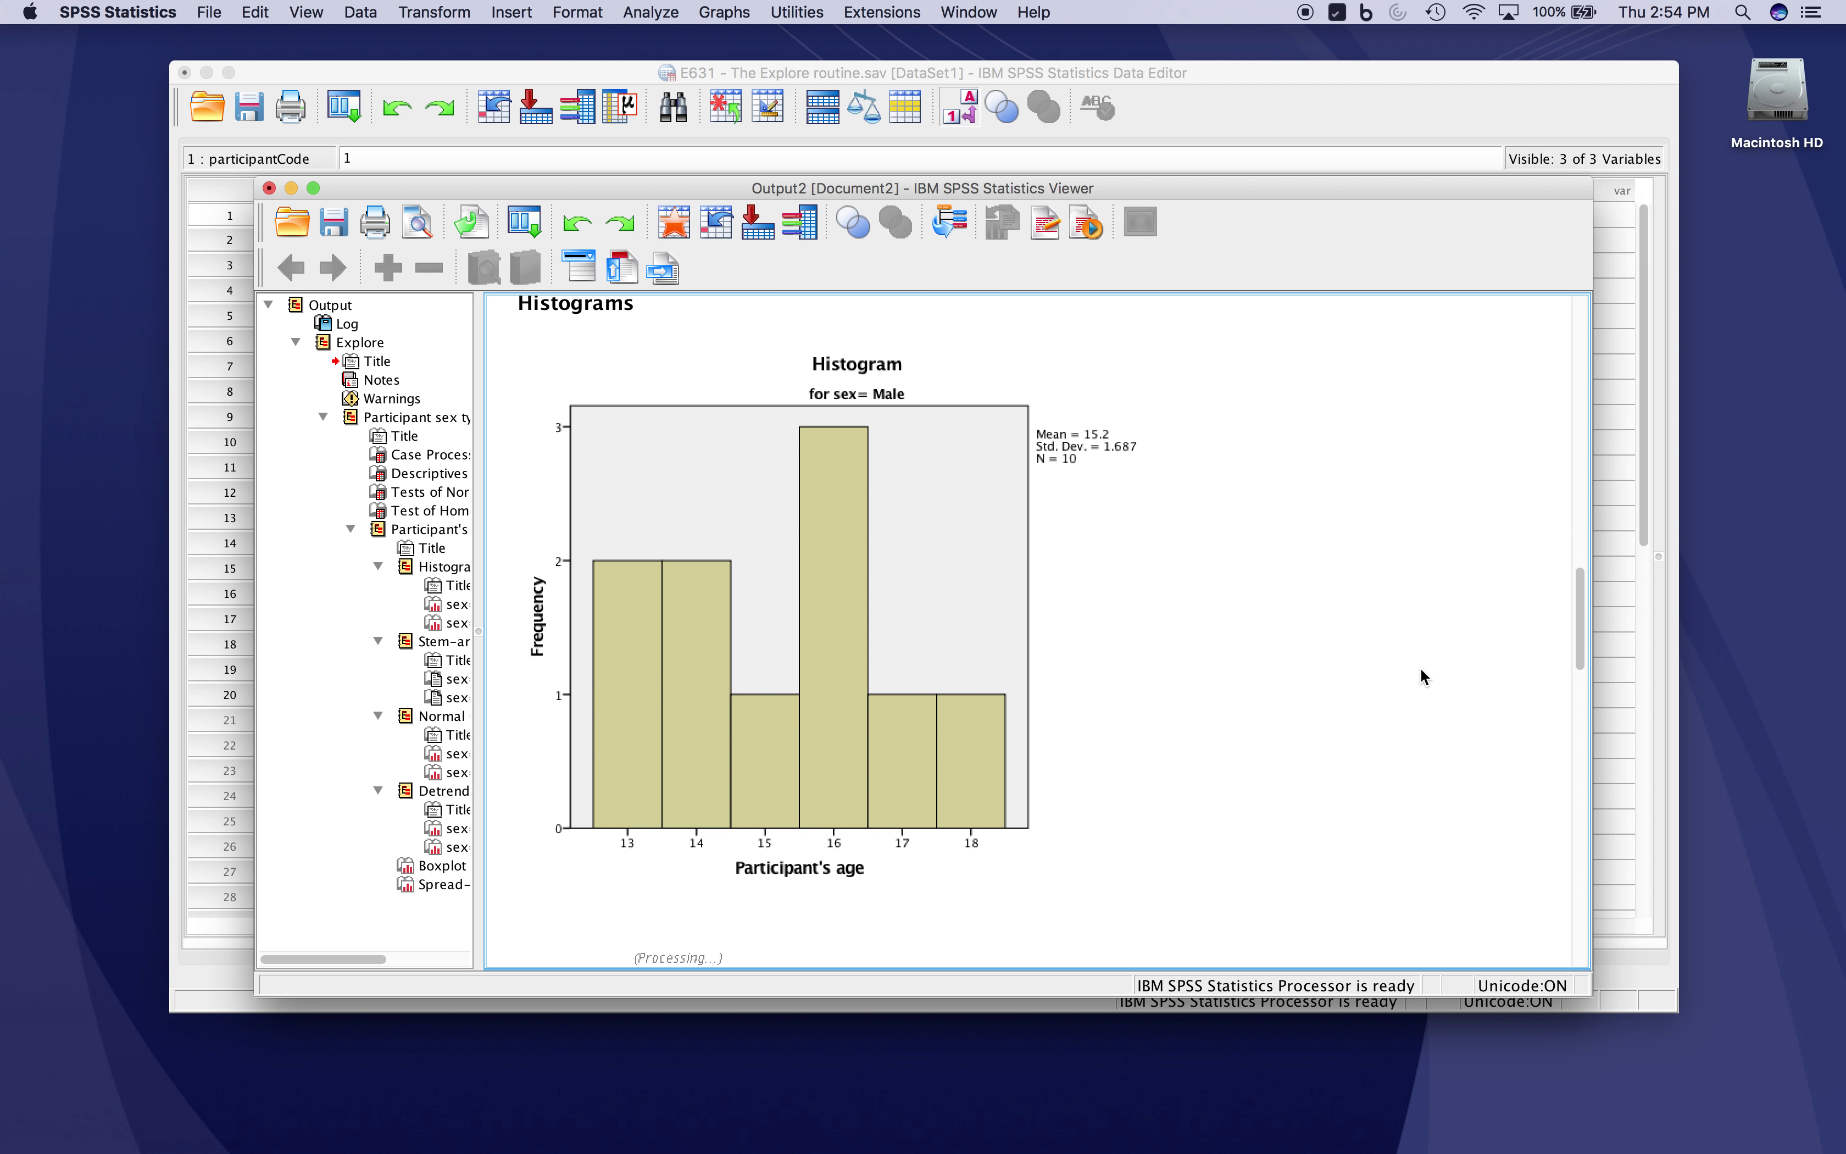
scroll(1421, 671, "down", 20)
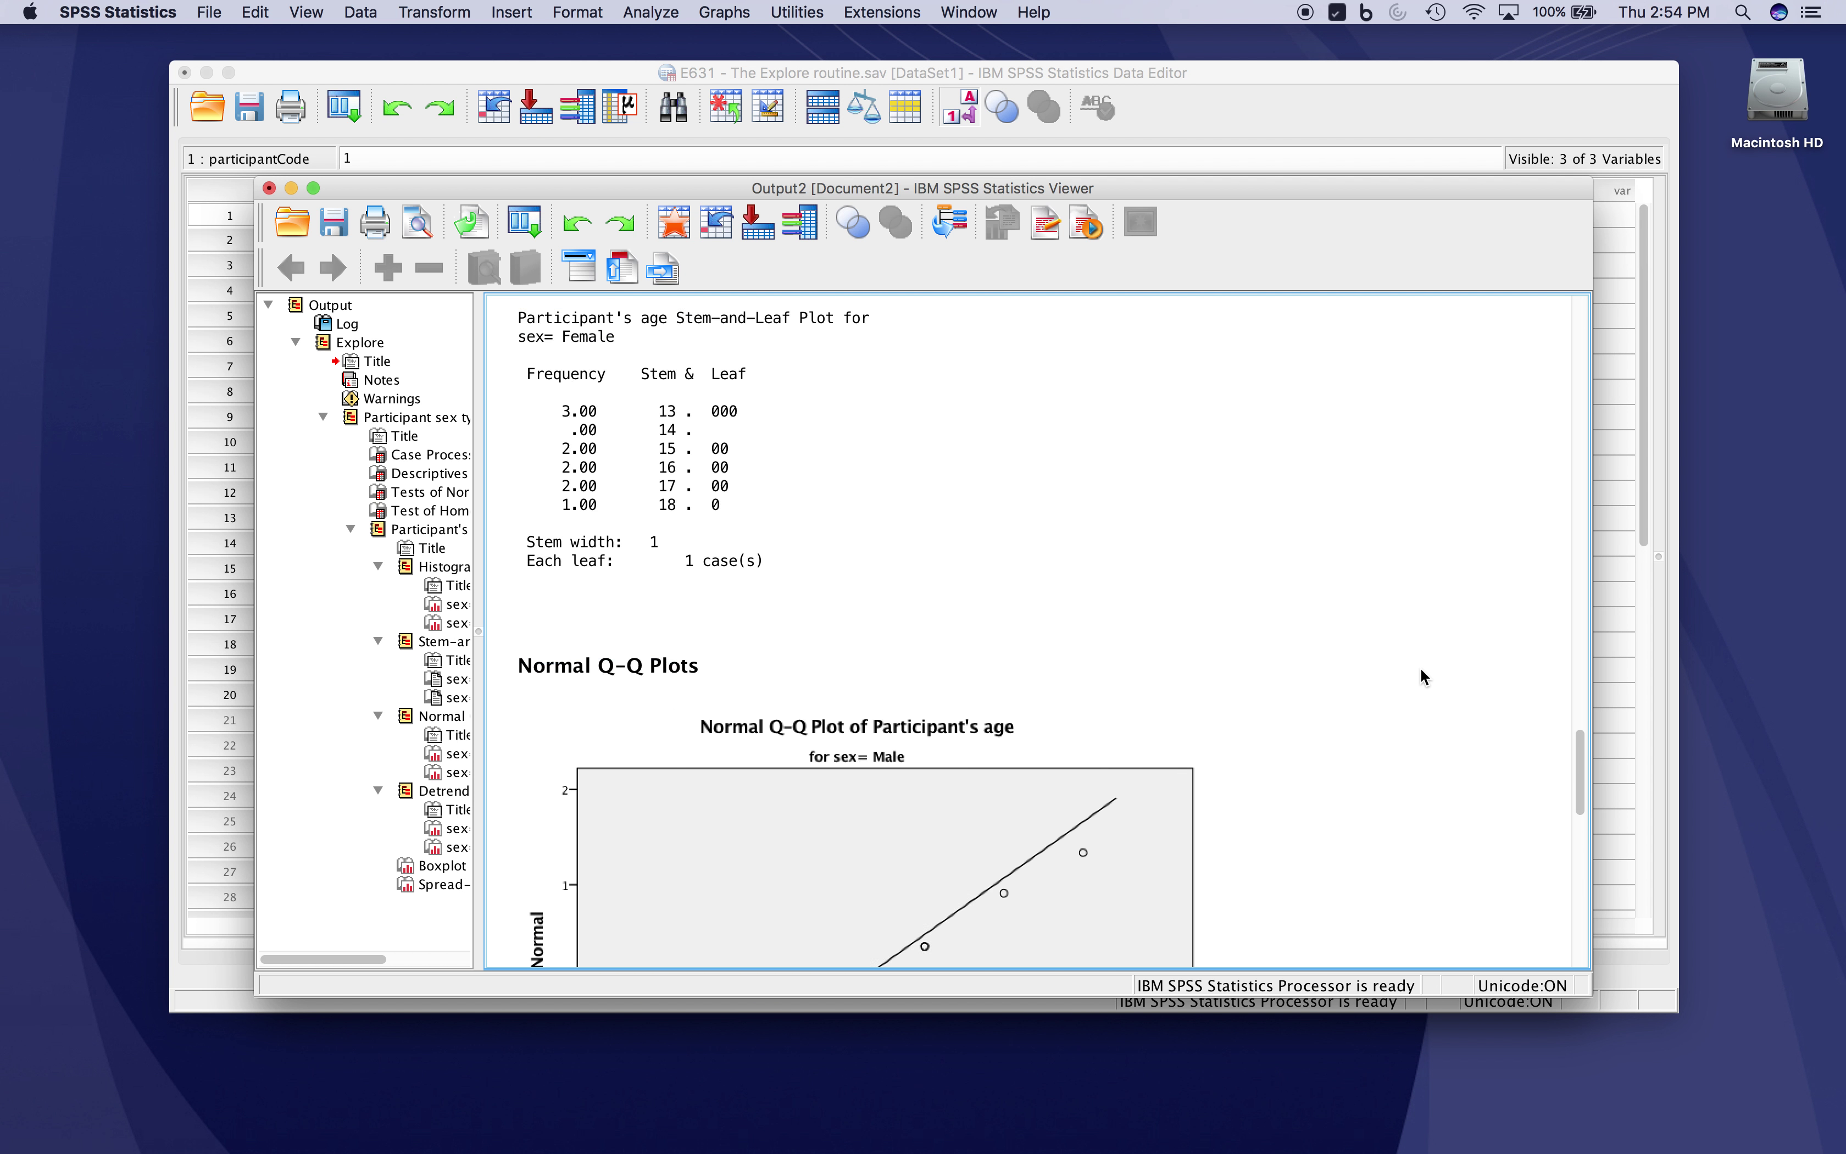
scroll(1422, 675, "down", 20)
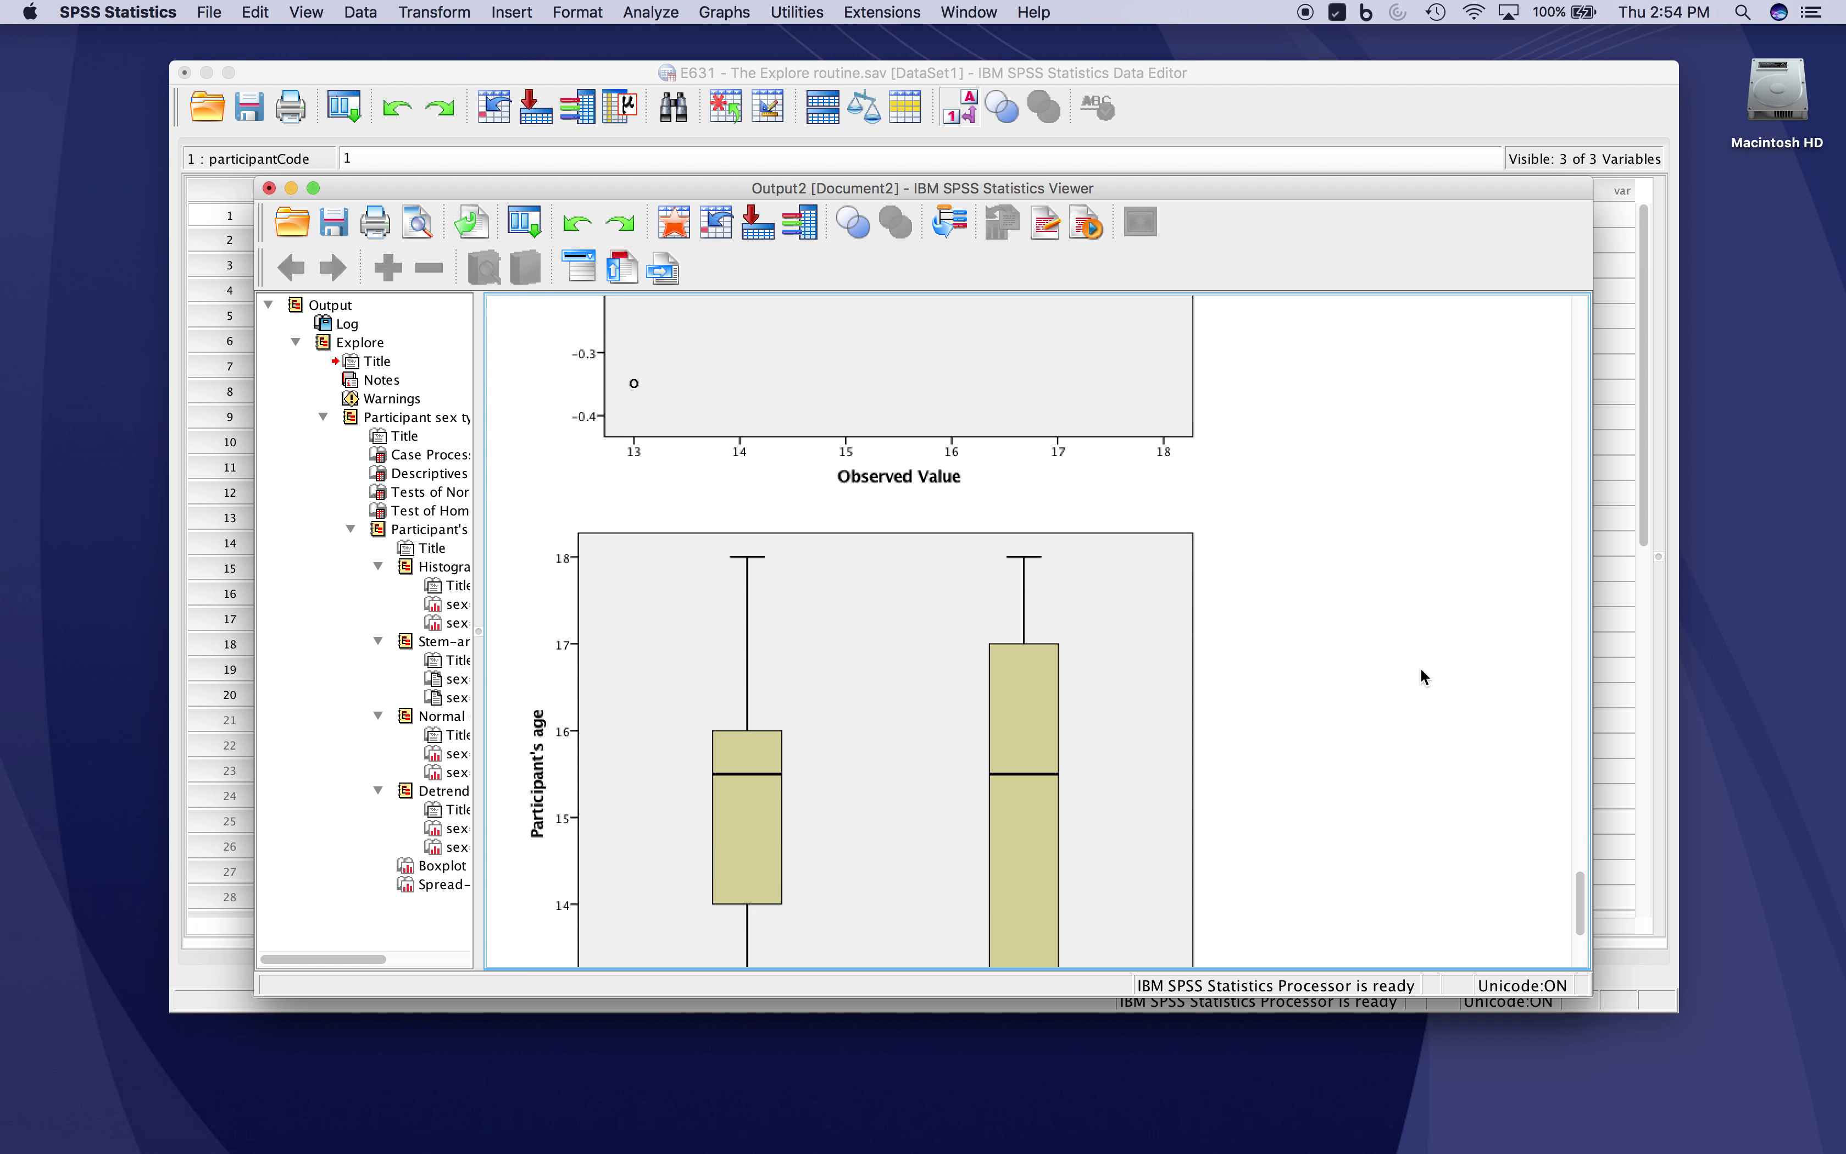
scroll(1420, 671, "up", 20)
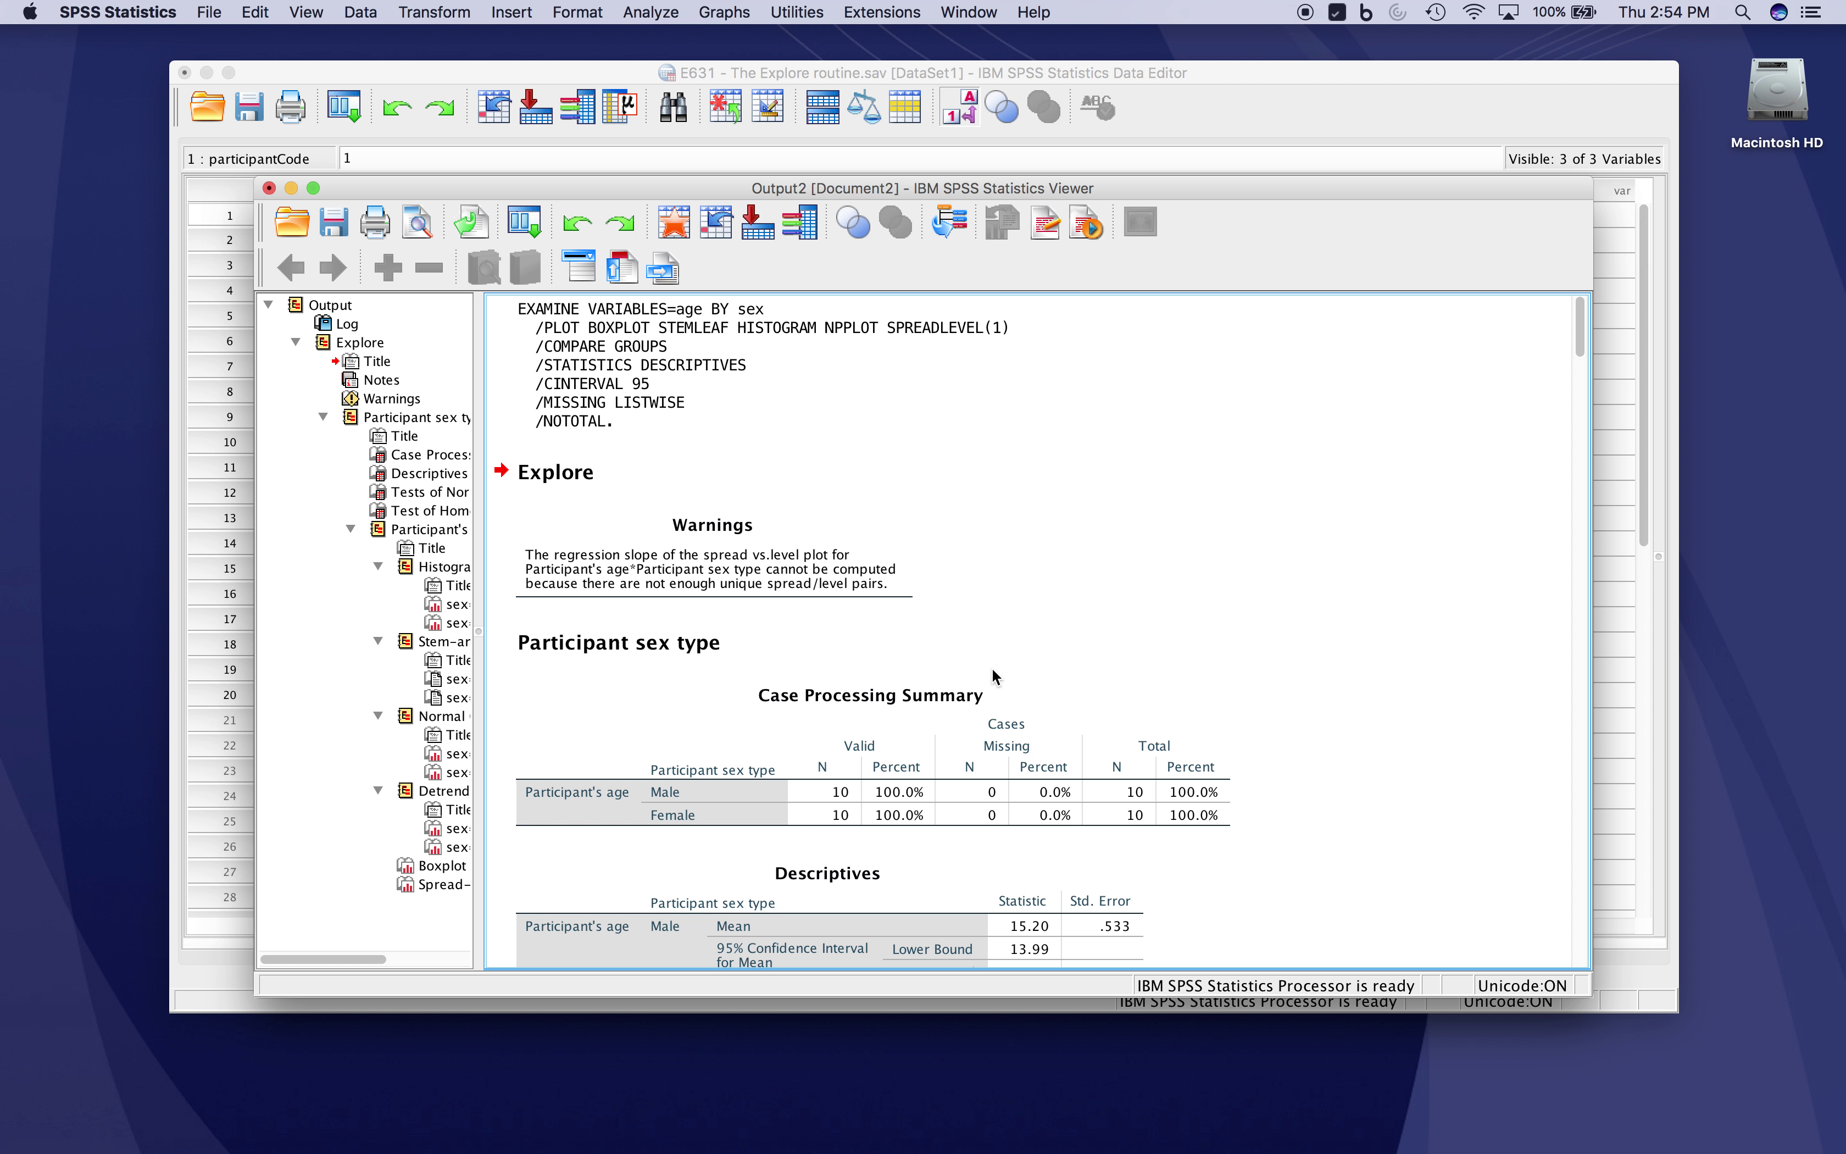
scroll(994, 675, "down", 10)
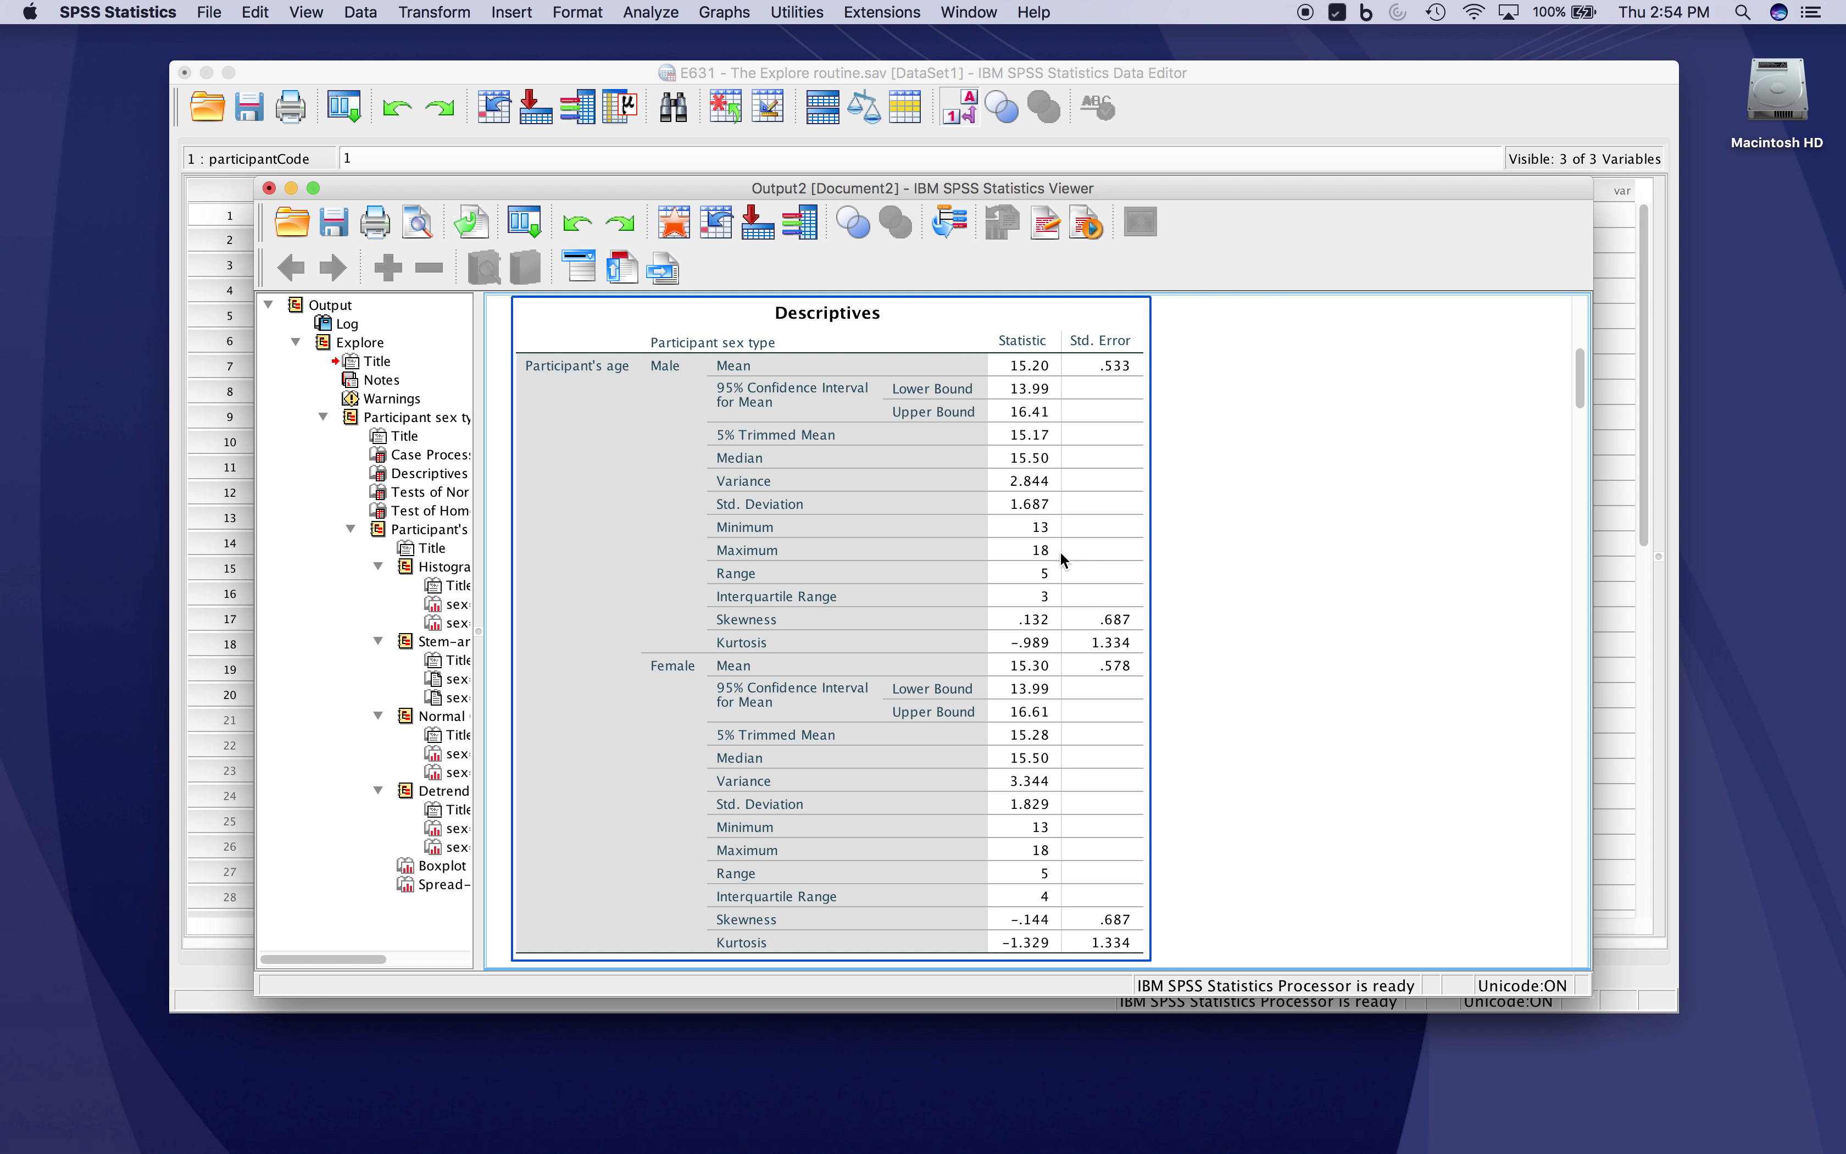
left_click(1279, 577)
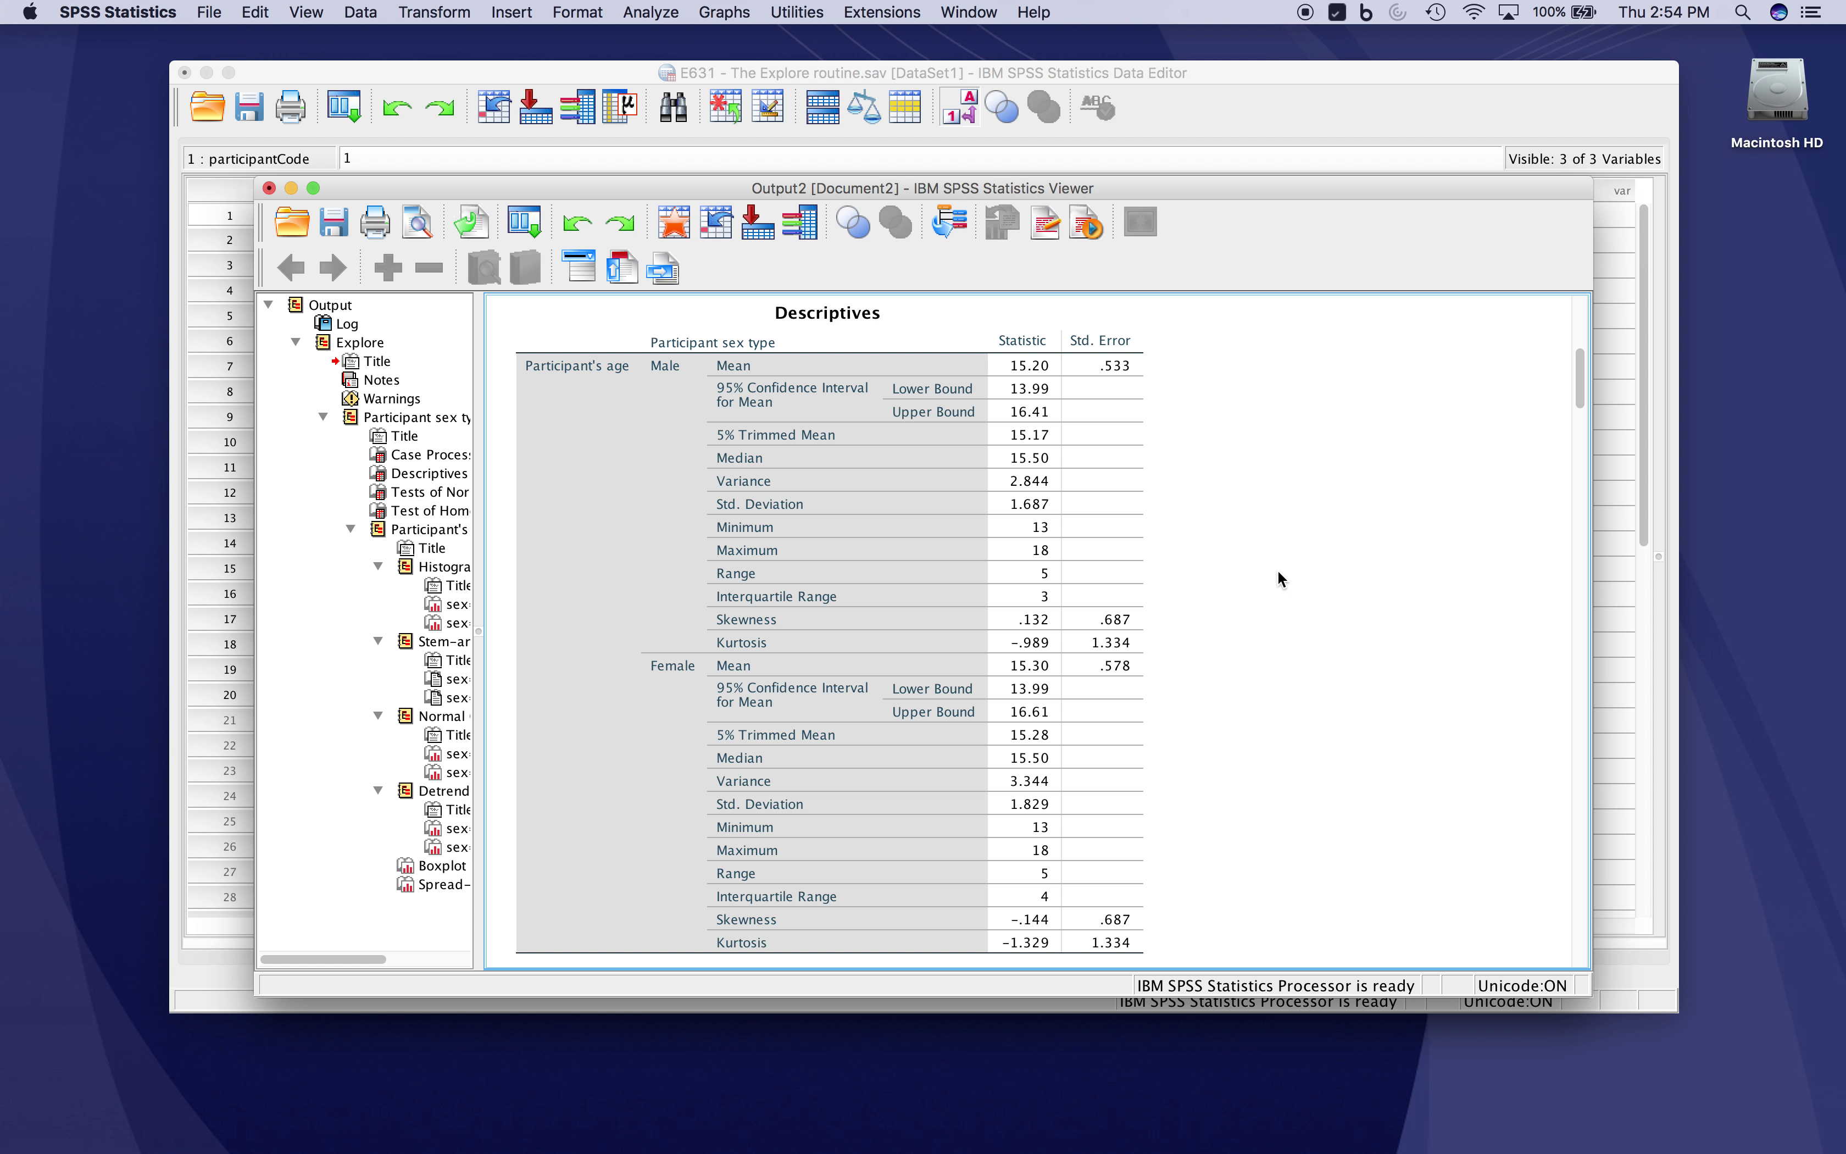
scroll(1280, 581, "up", 10)
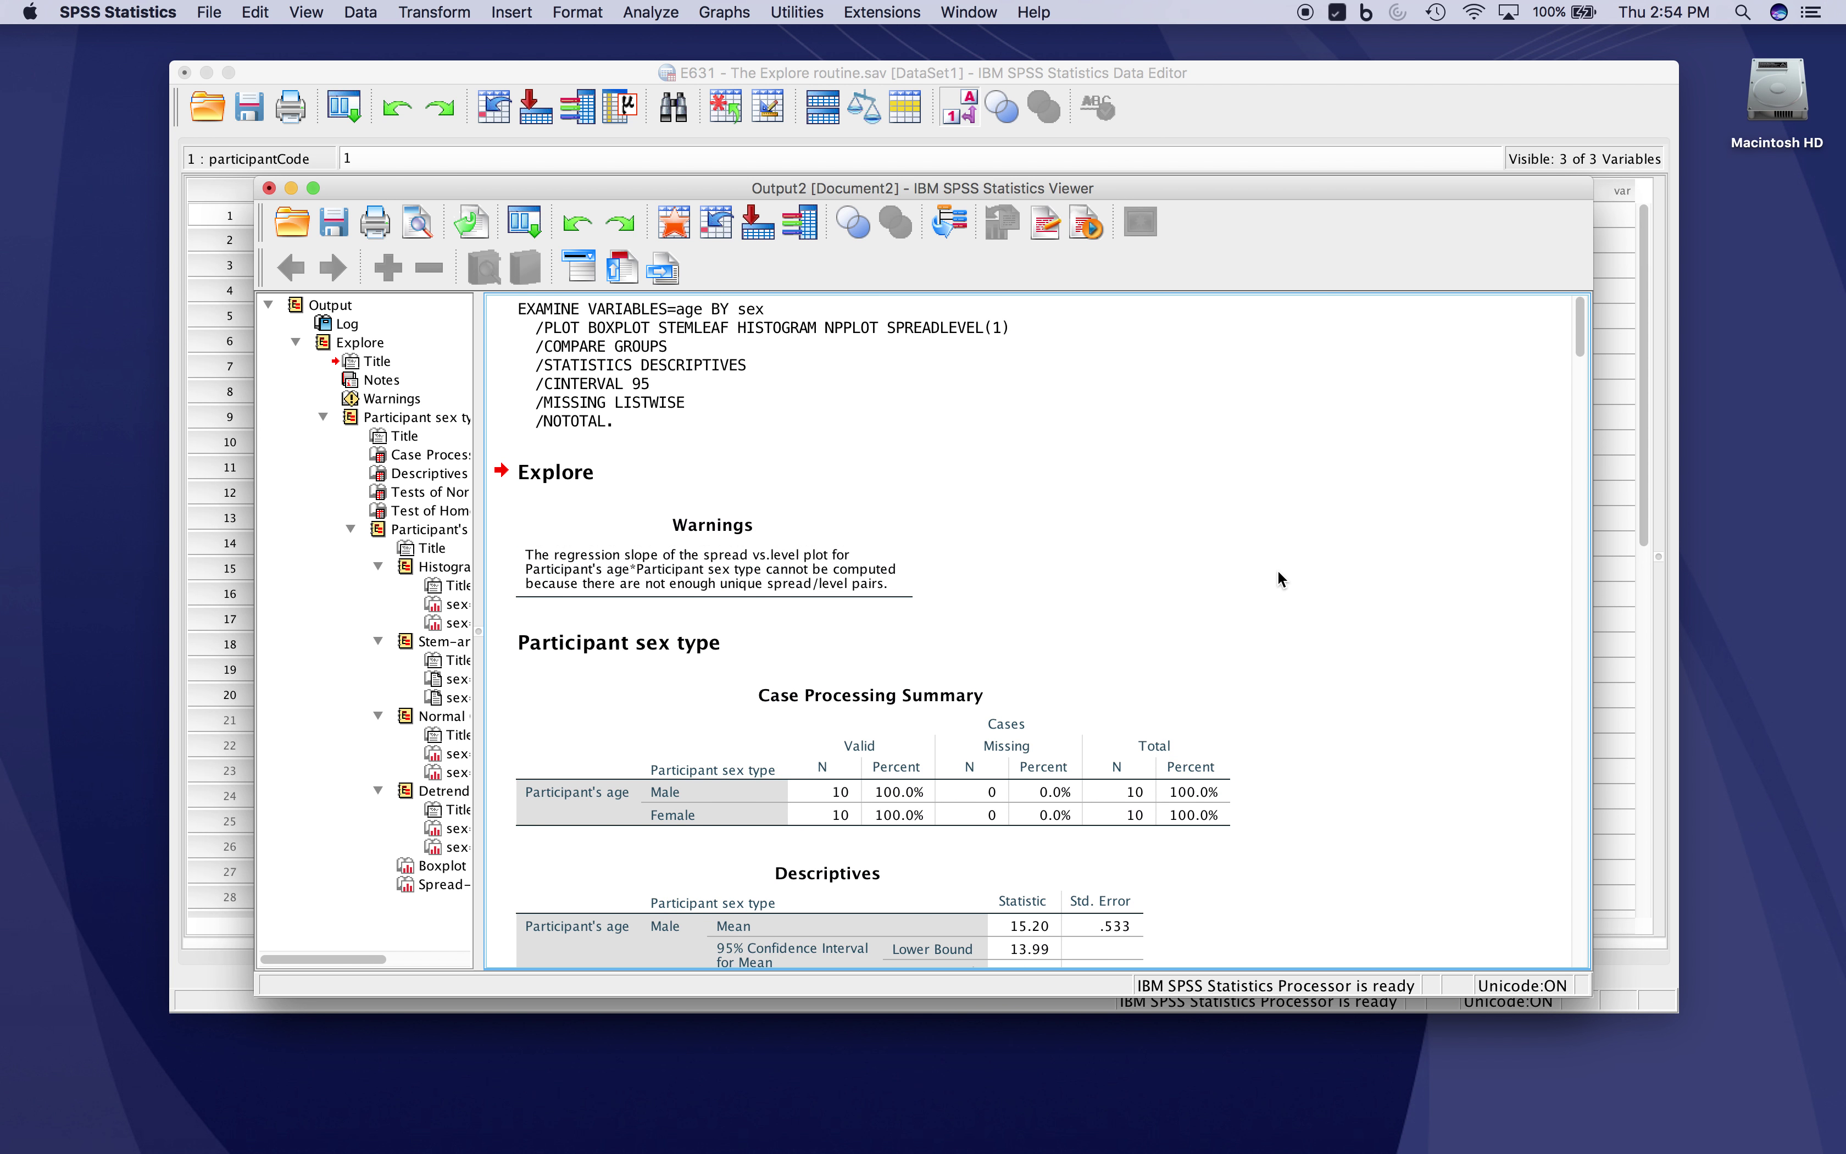
scroll(1281, 580, "down", 7)
scroll(1281, 580, "up", 3)
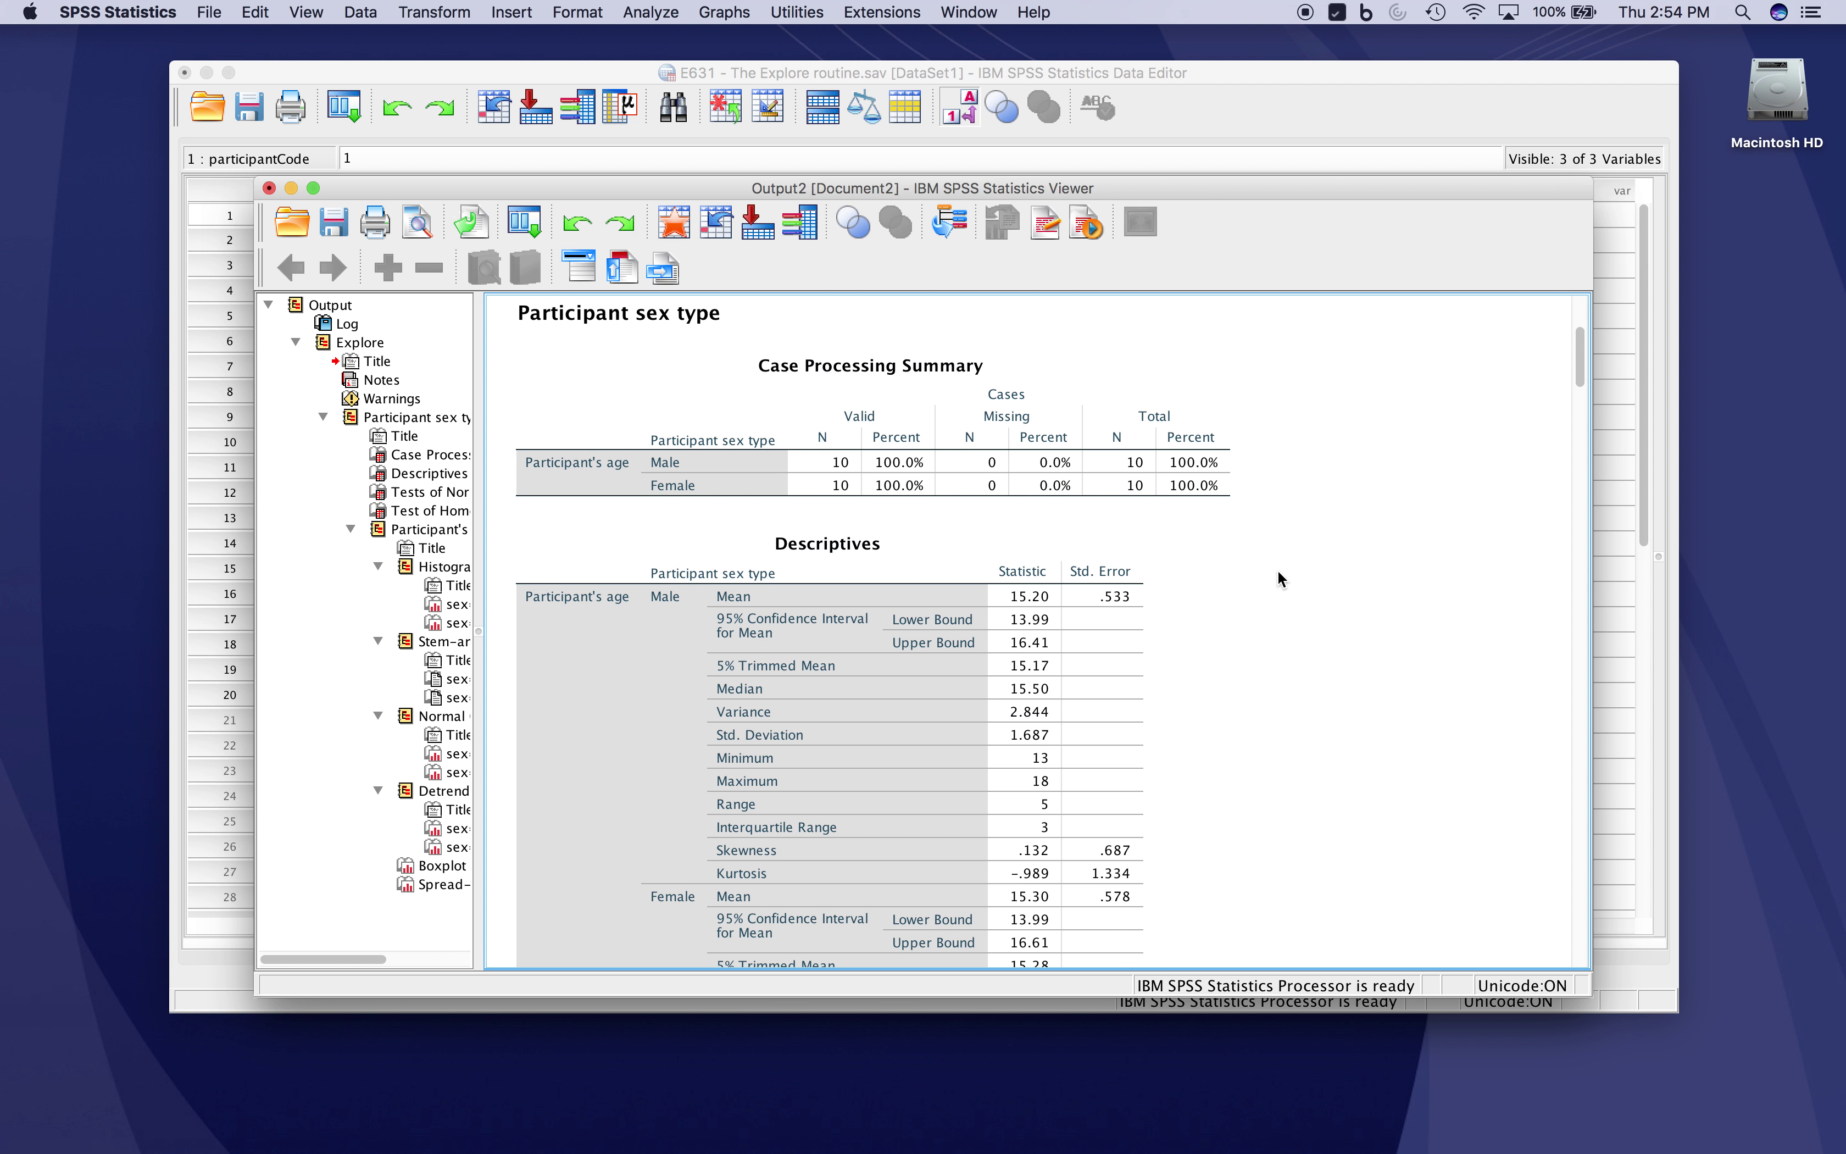